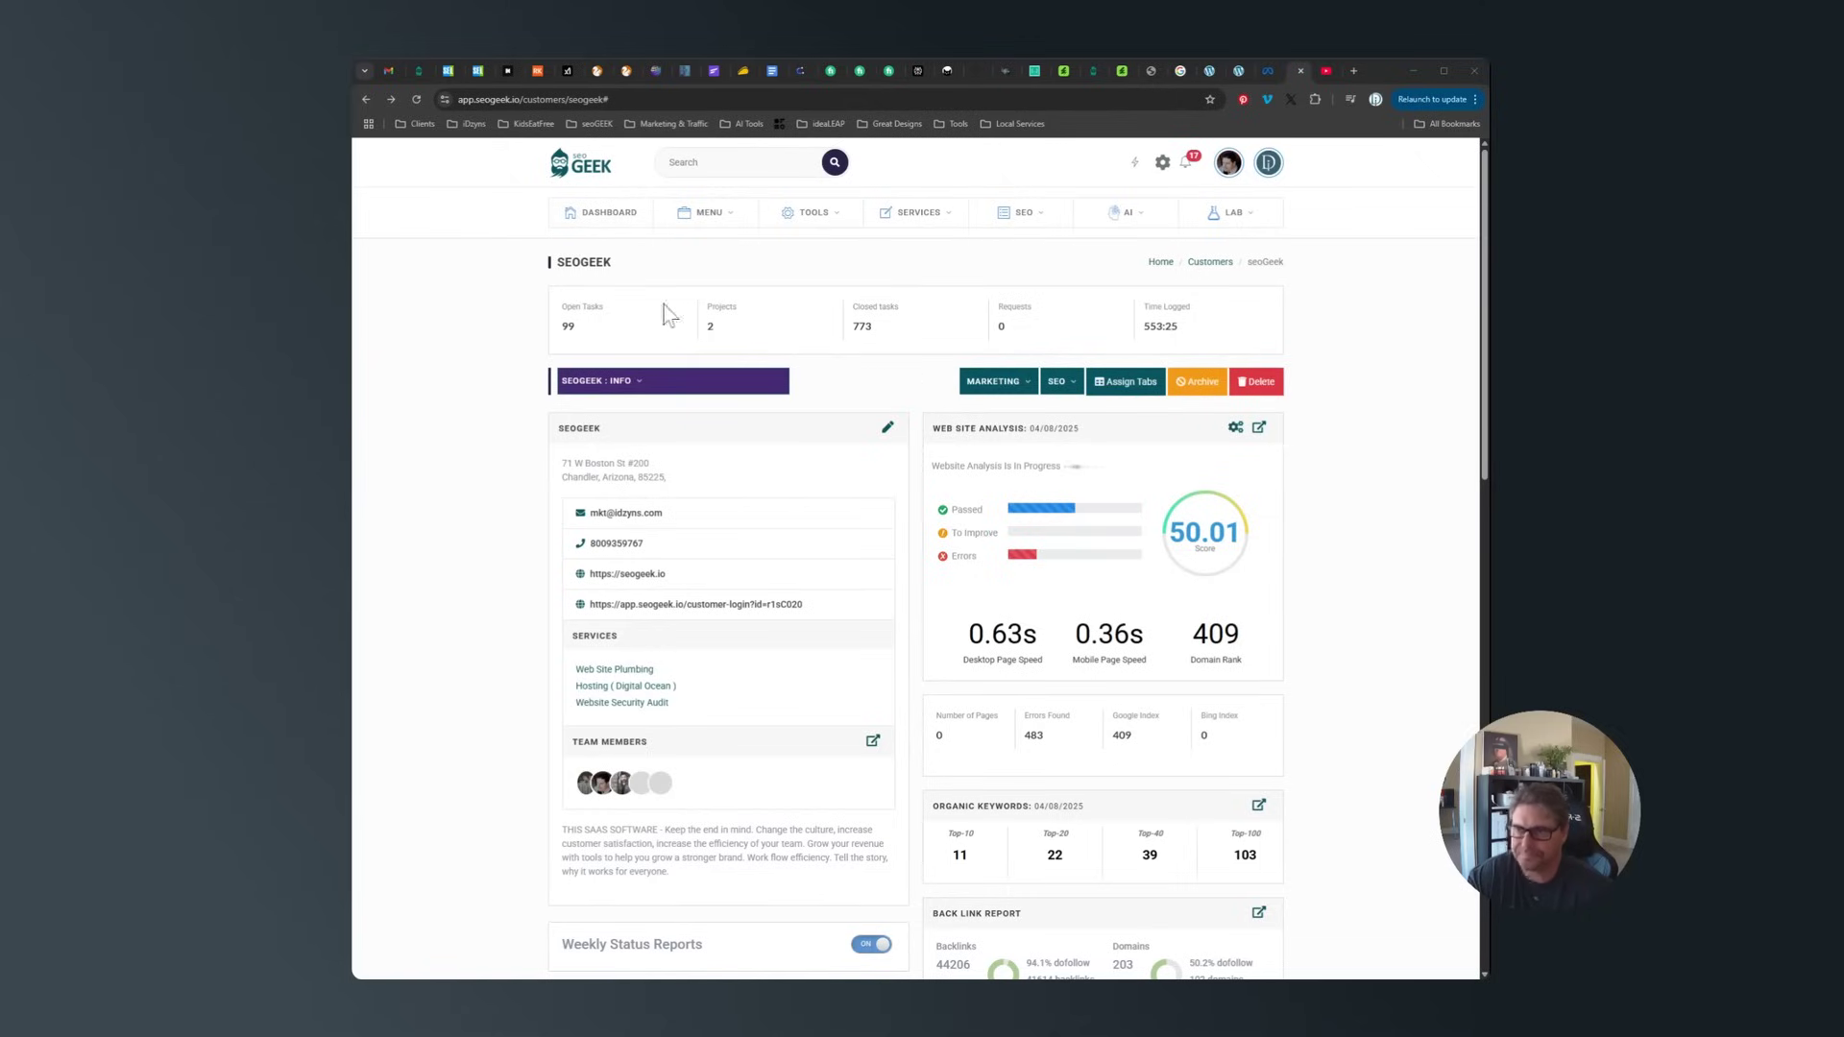
scroll(765, 618, down, 3)
scroll(765, 618, down, 2)
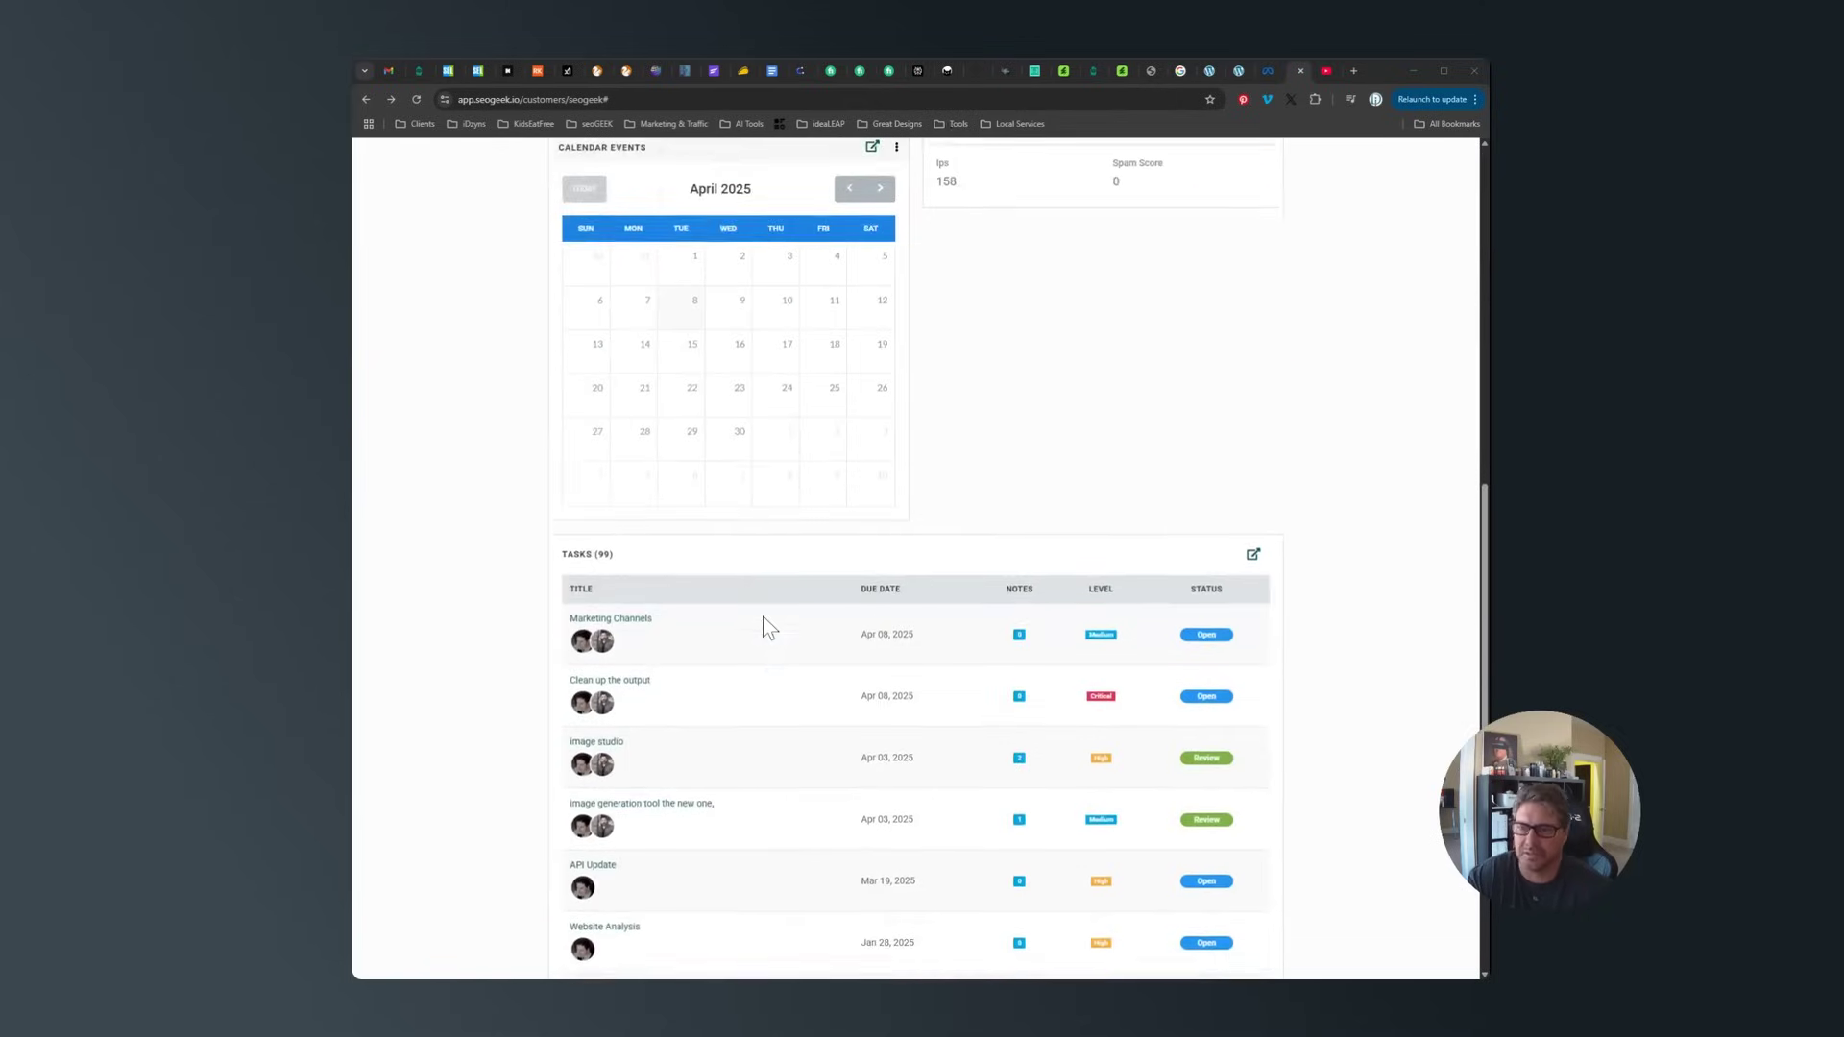
scroll(765, 629, up, 3)
scroll(765, 630, up, 3)
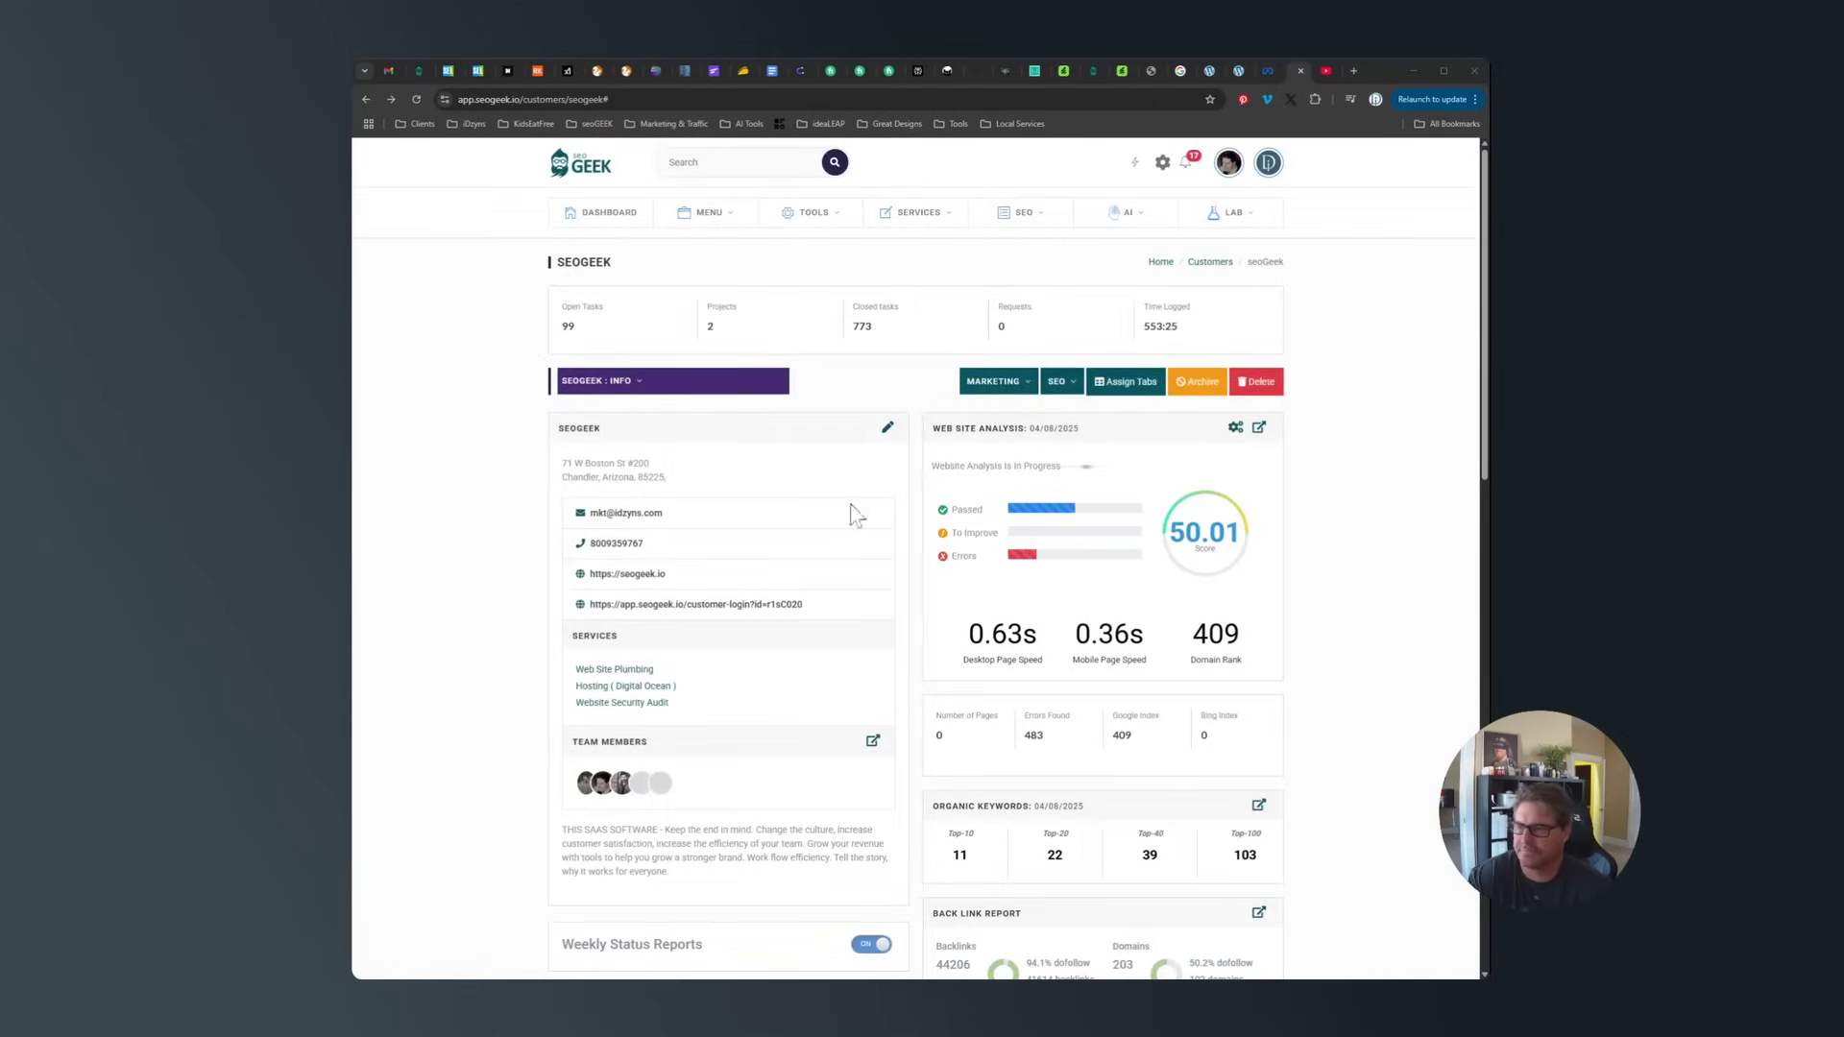
Browse the seoGeek customer's Marketing, SEO and info menus.
click(997, 382)
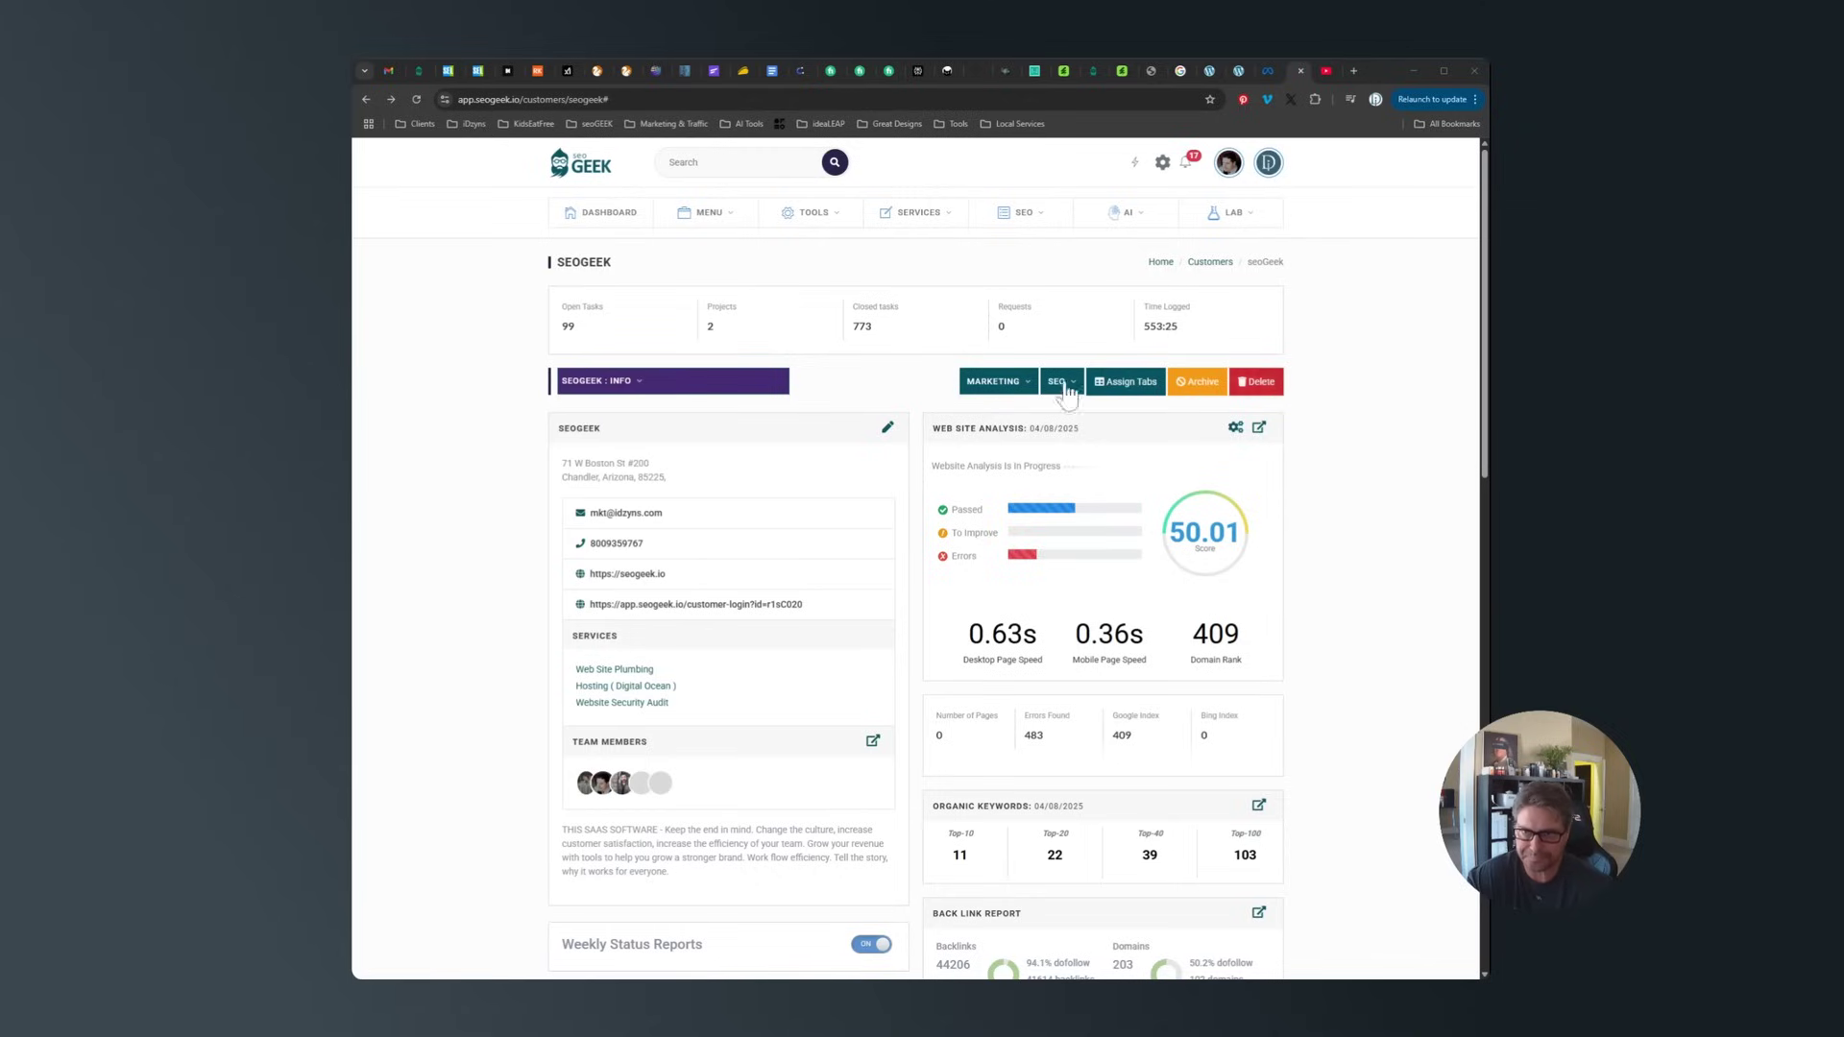
click(1016, 384)
click(1075, 381)
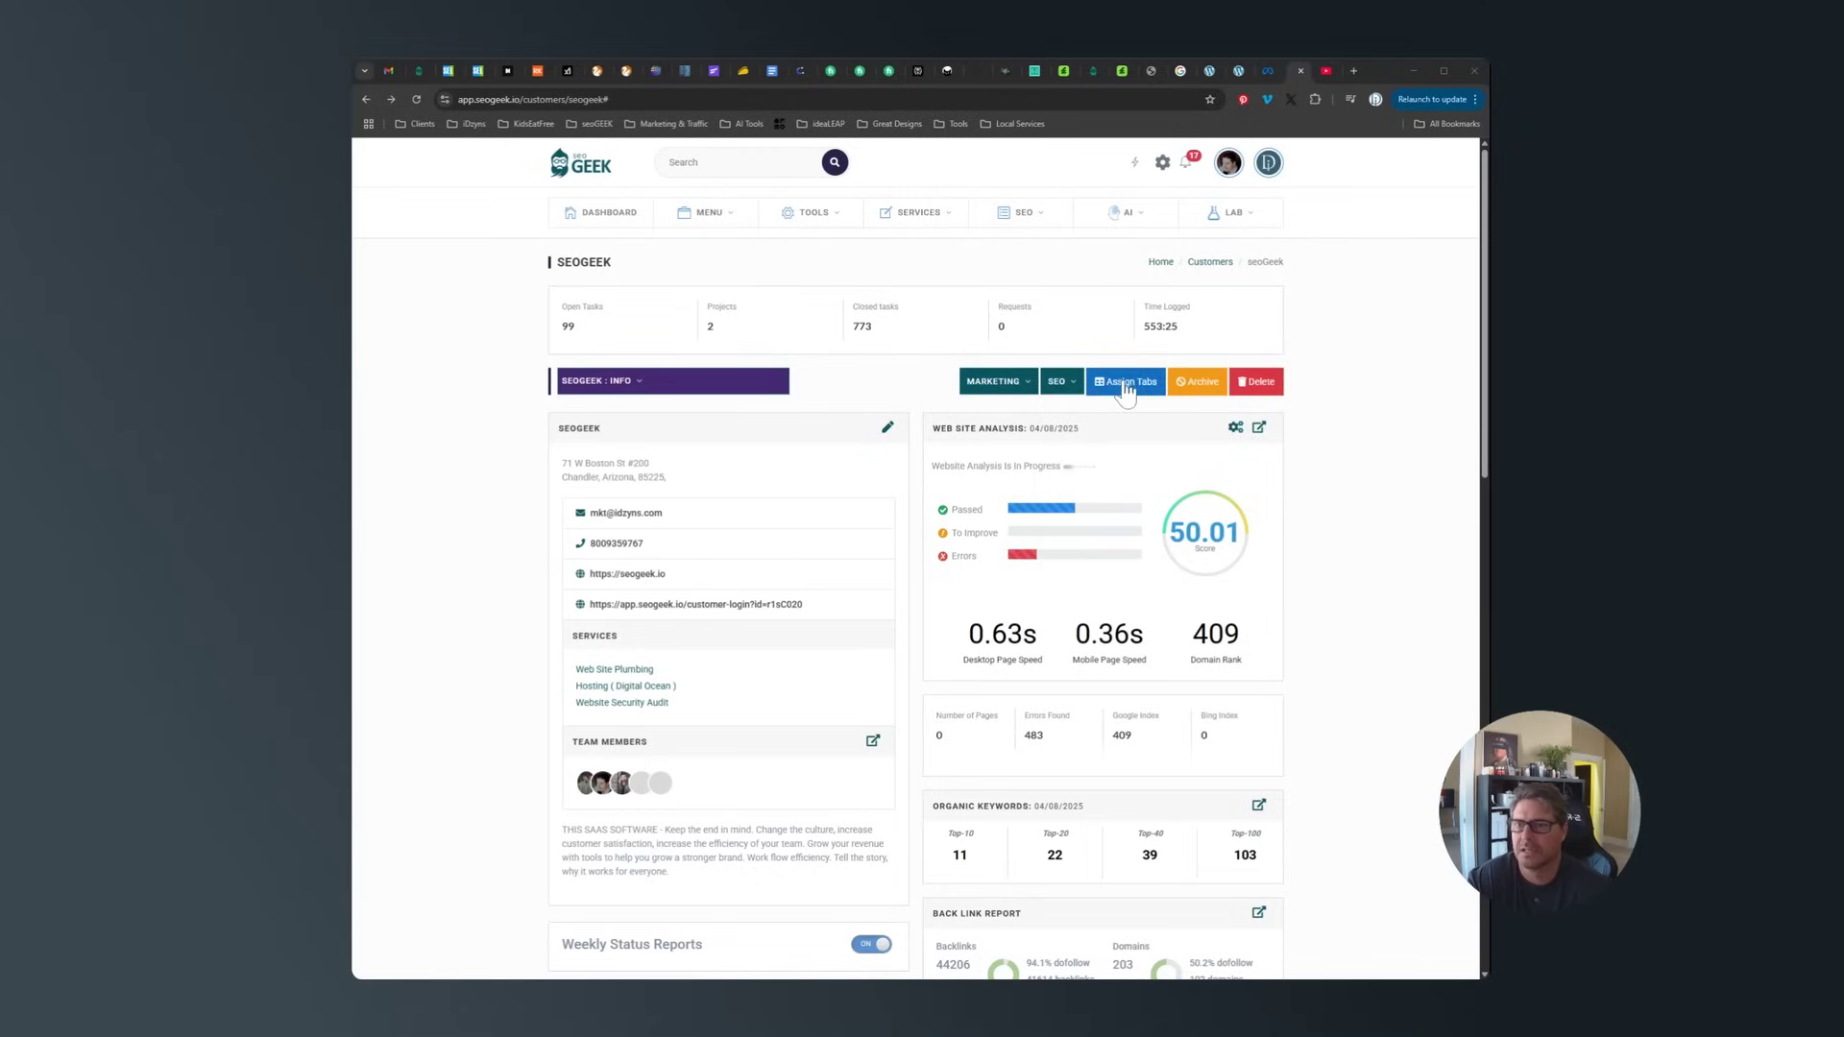
click(605, 383)
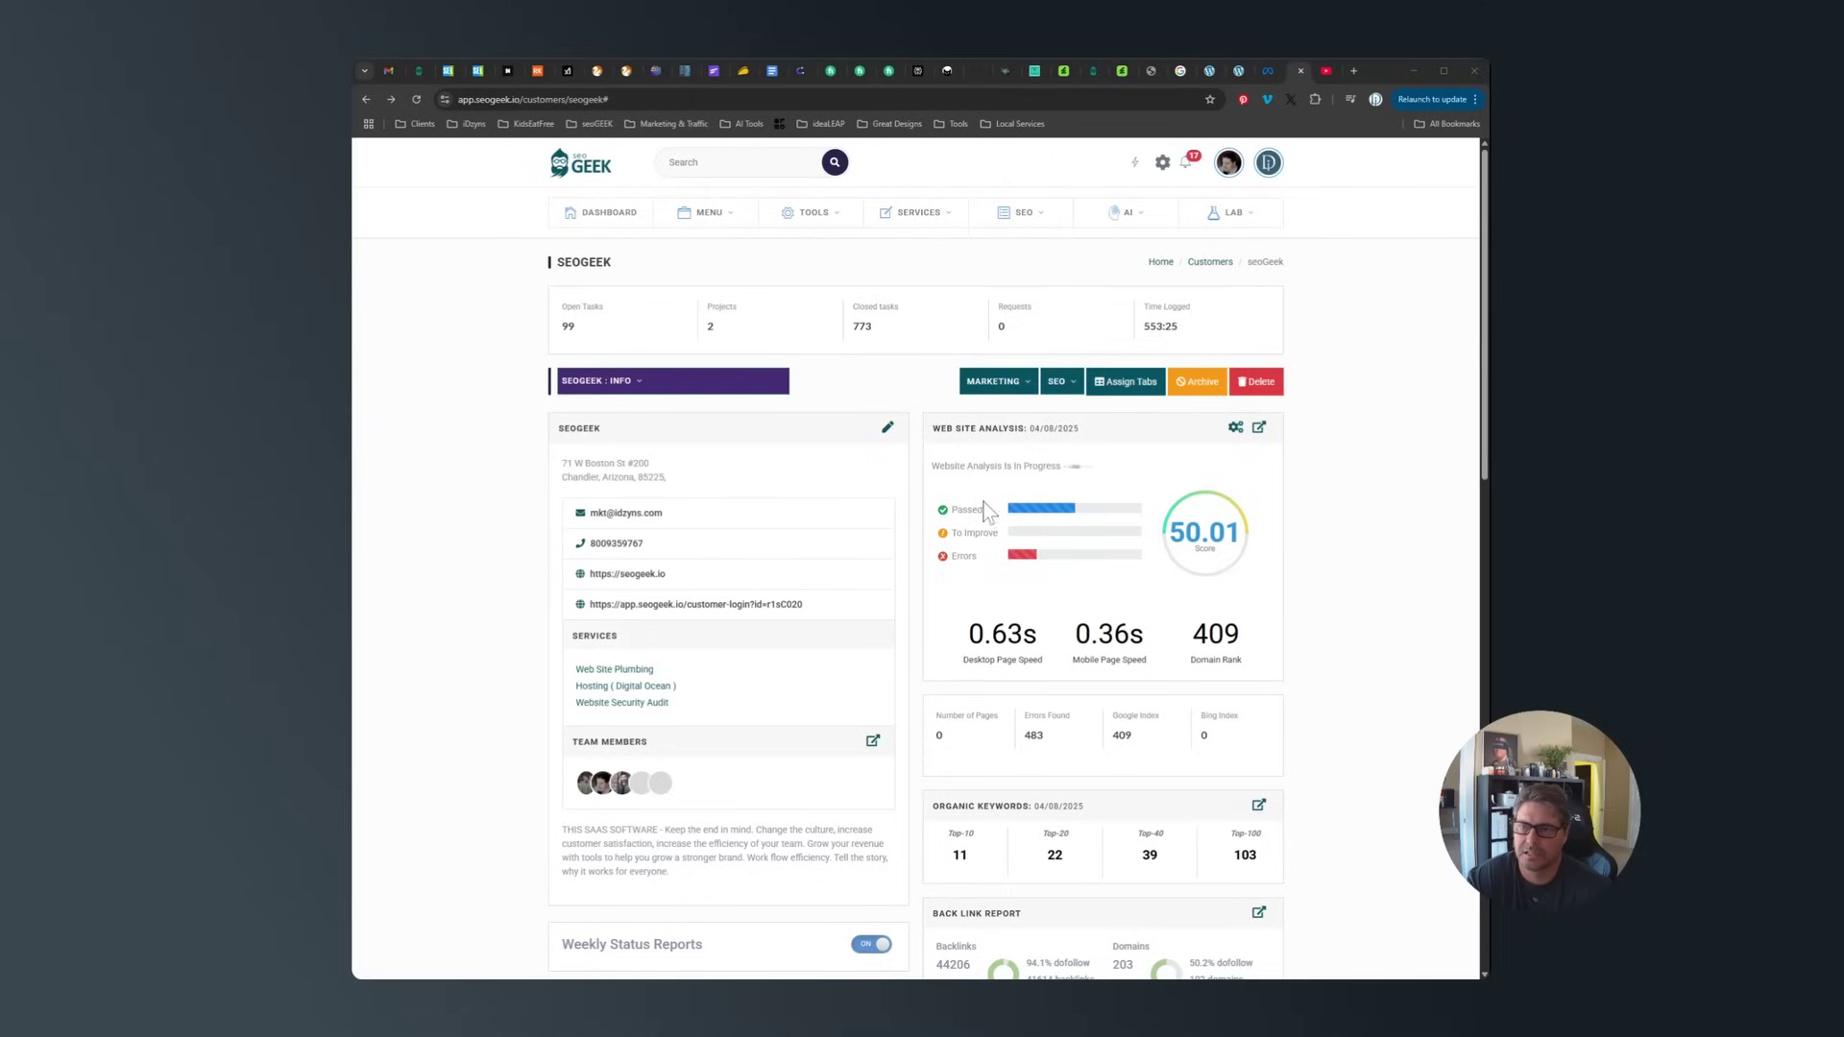
mouse_move(997, 382)
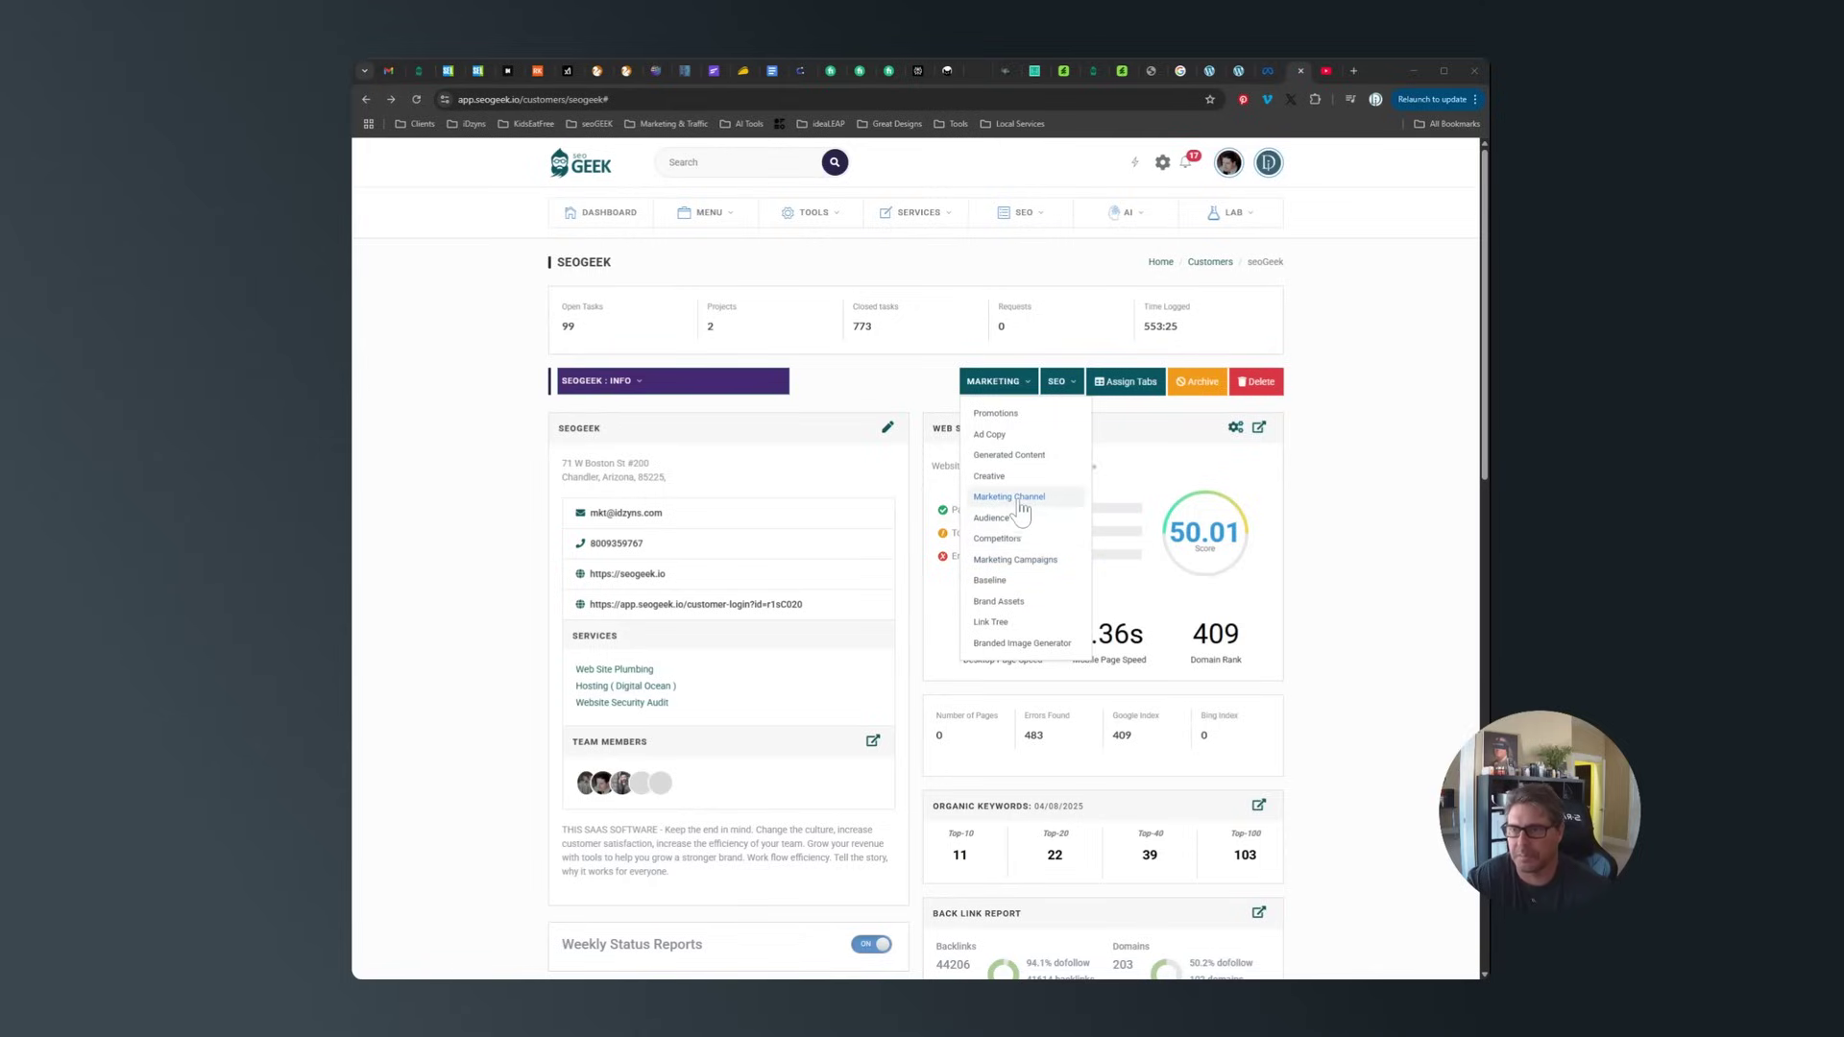
Choose 'Marketing Channel' from the MARKETING dropdown.
click(1015, 500)
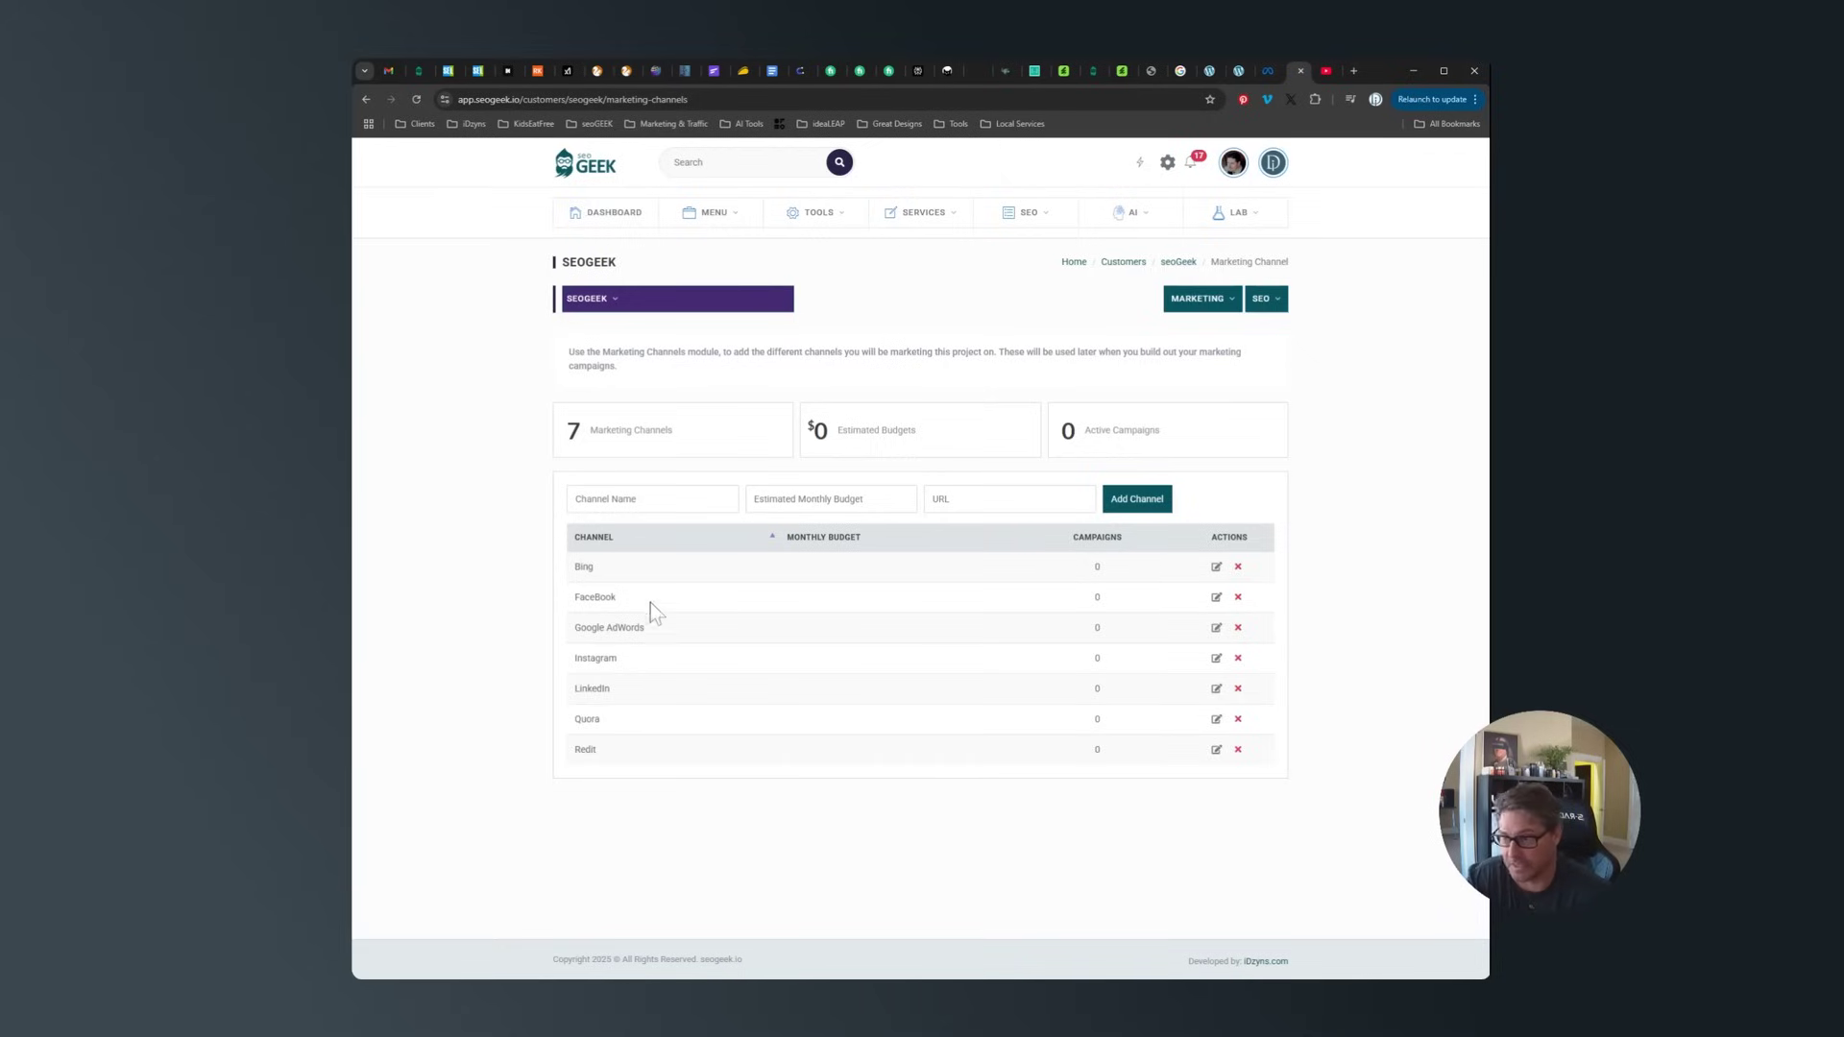
Add a channel named Taboola with a $99 estimated monthly budget.
click(1151, 501)
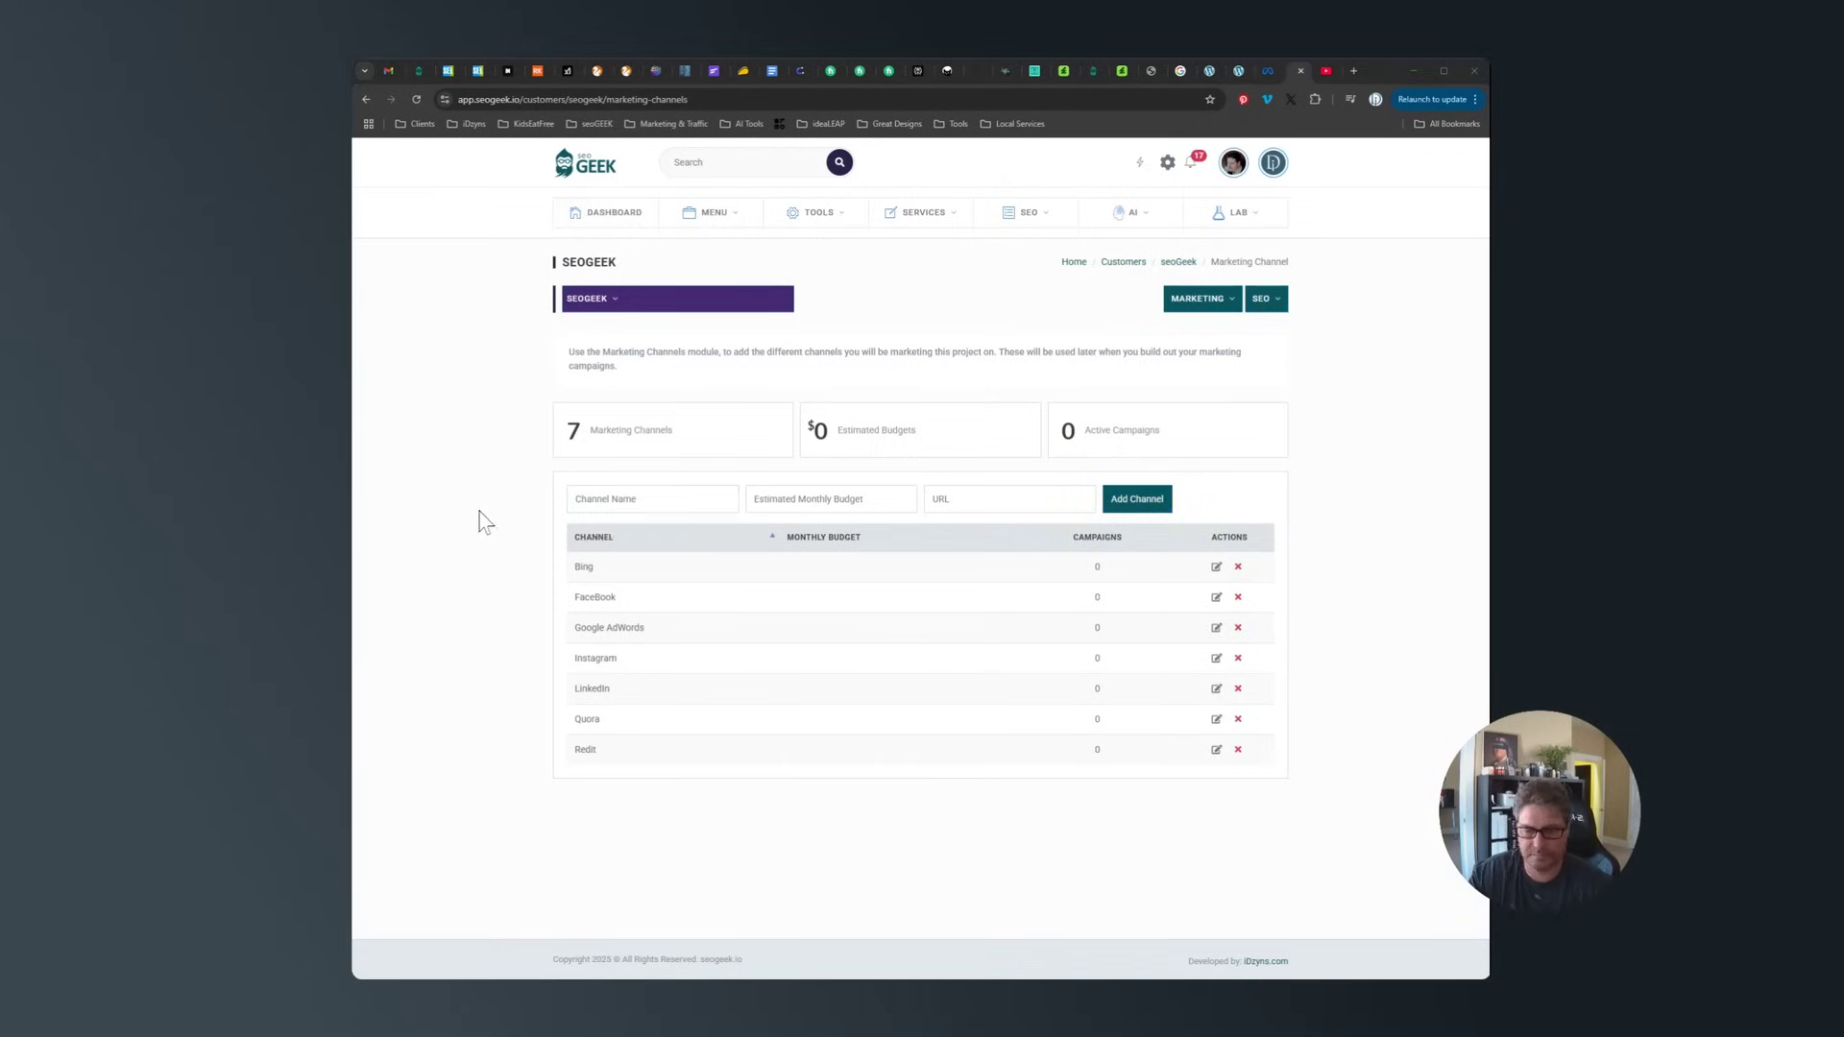
click(656, 499)
text(Taboola)
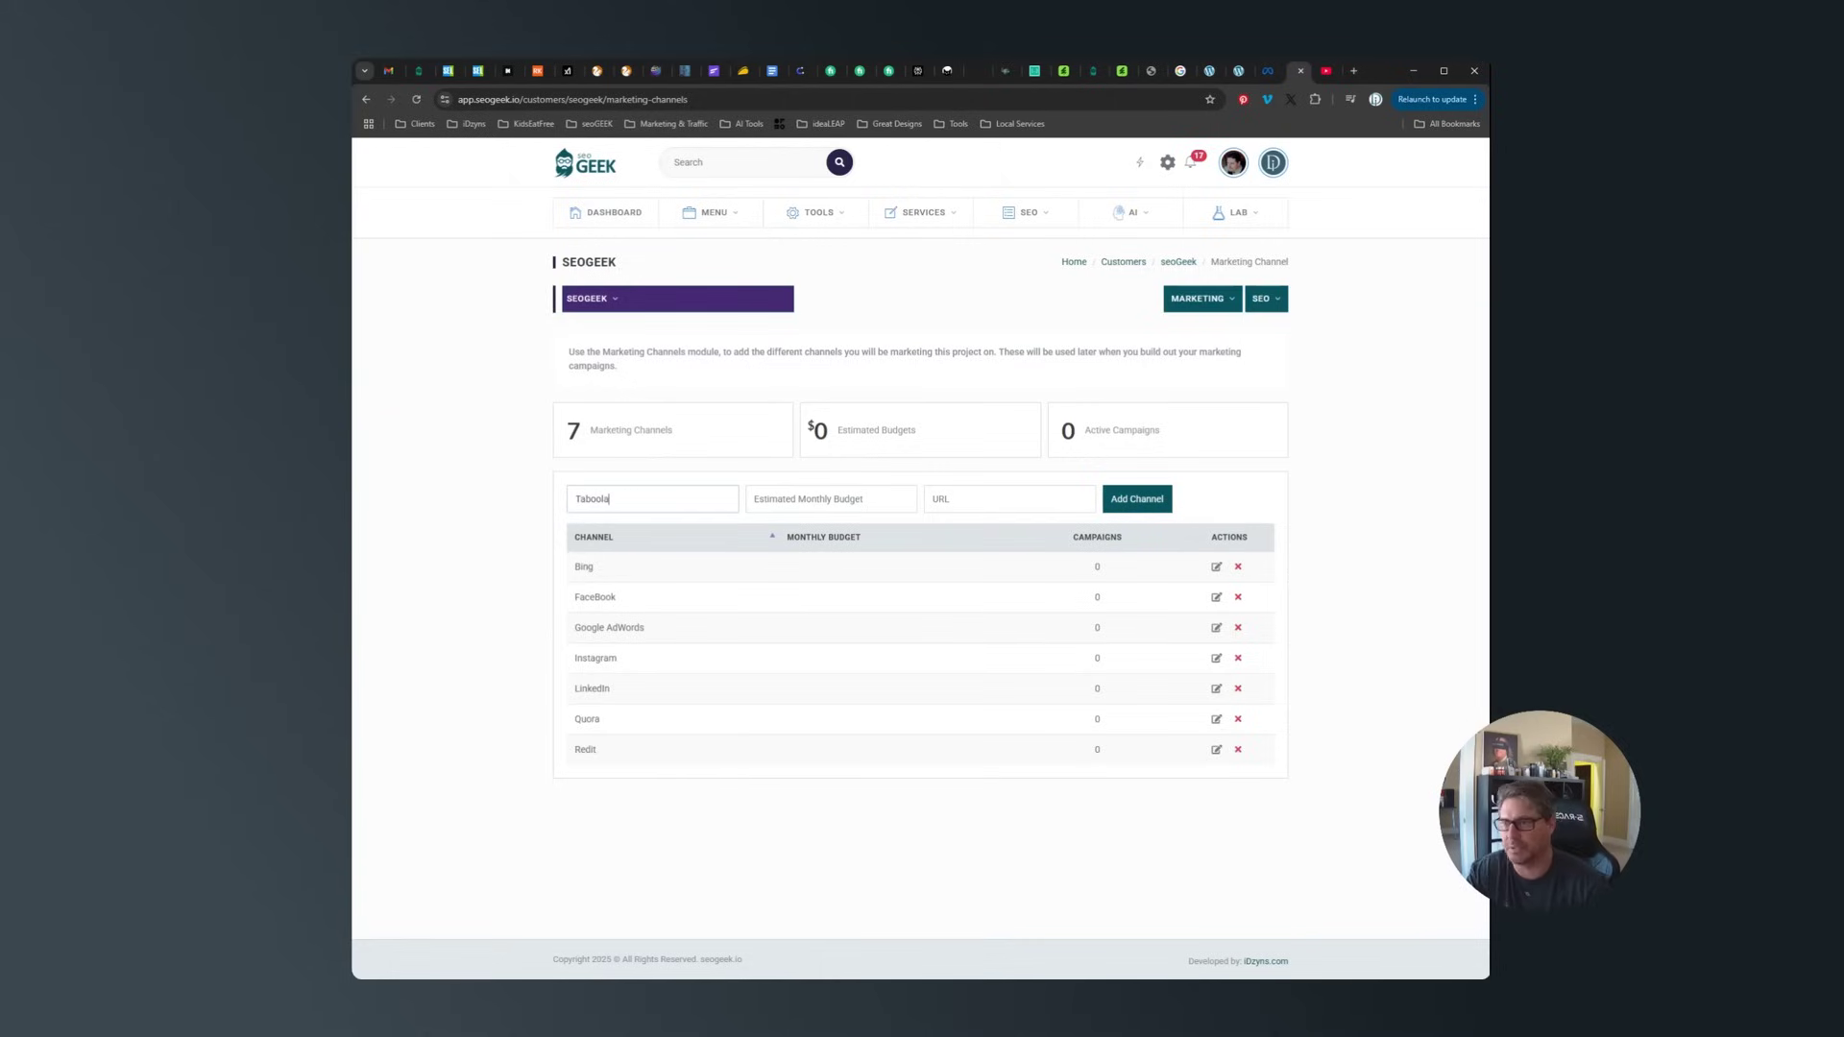
key(Tab)
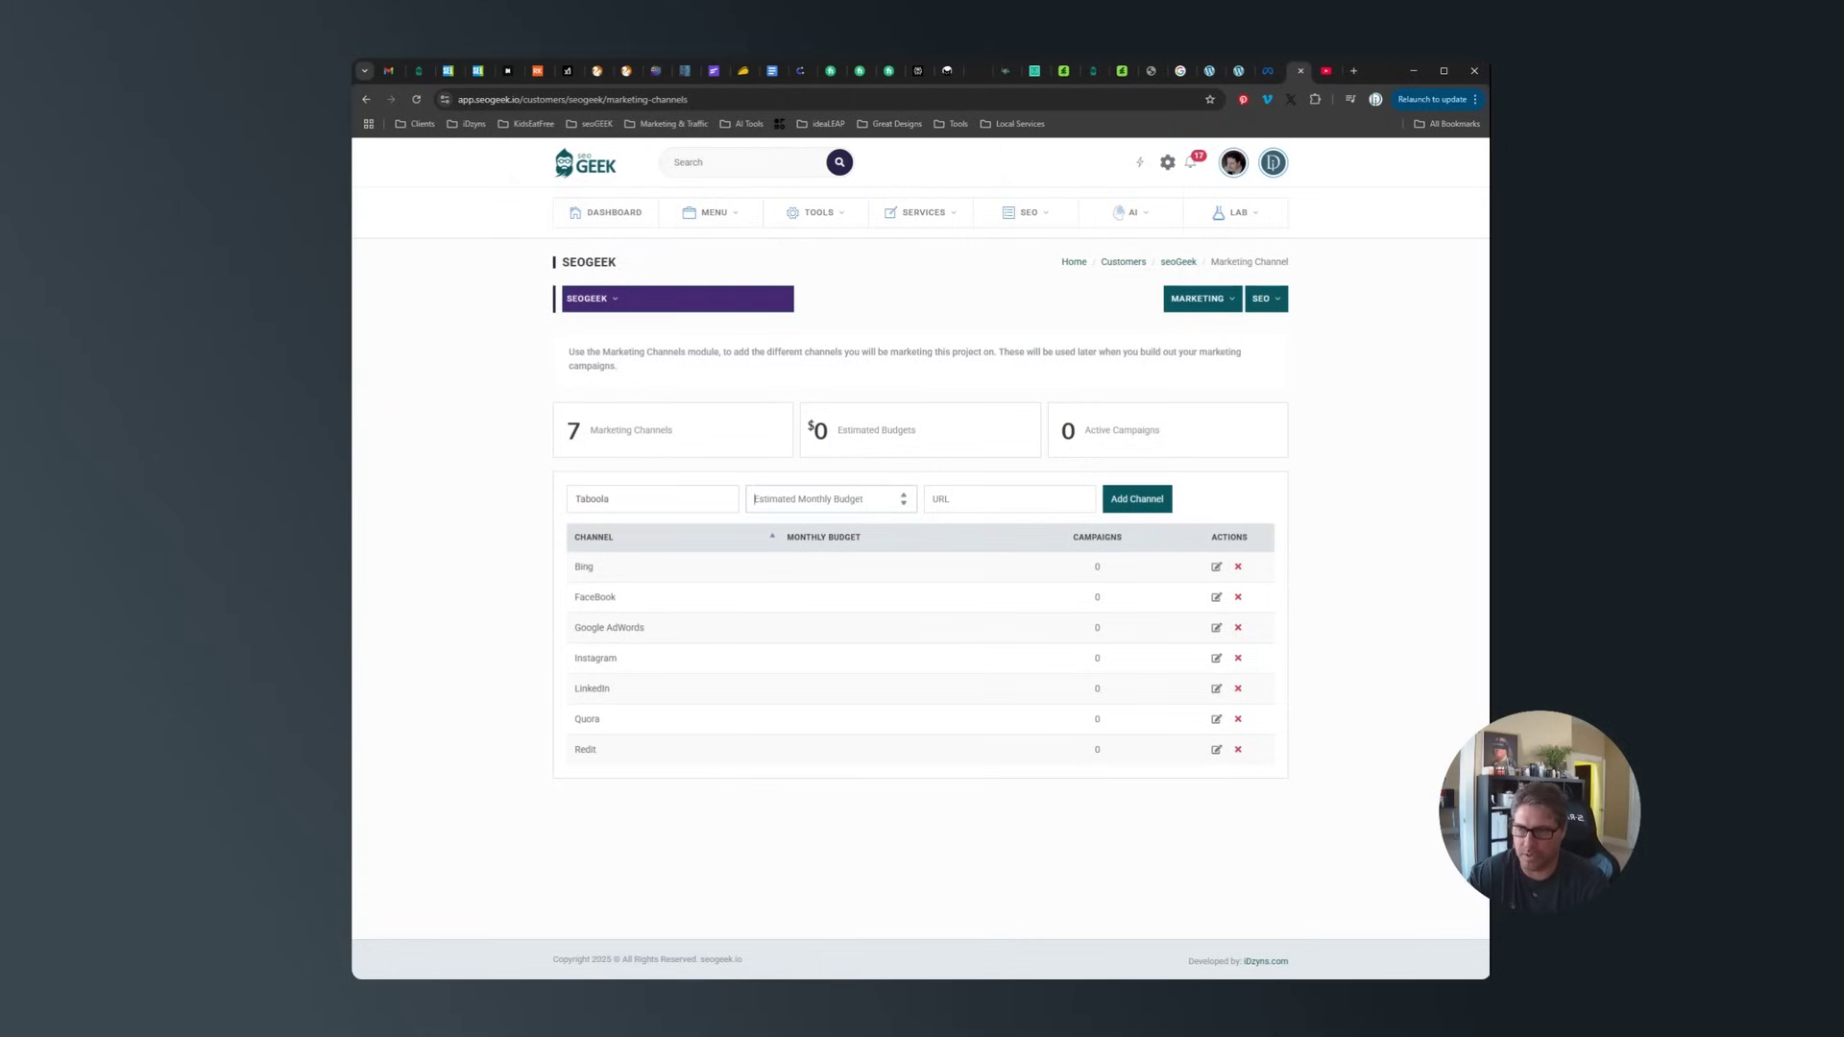
text(99)
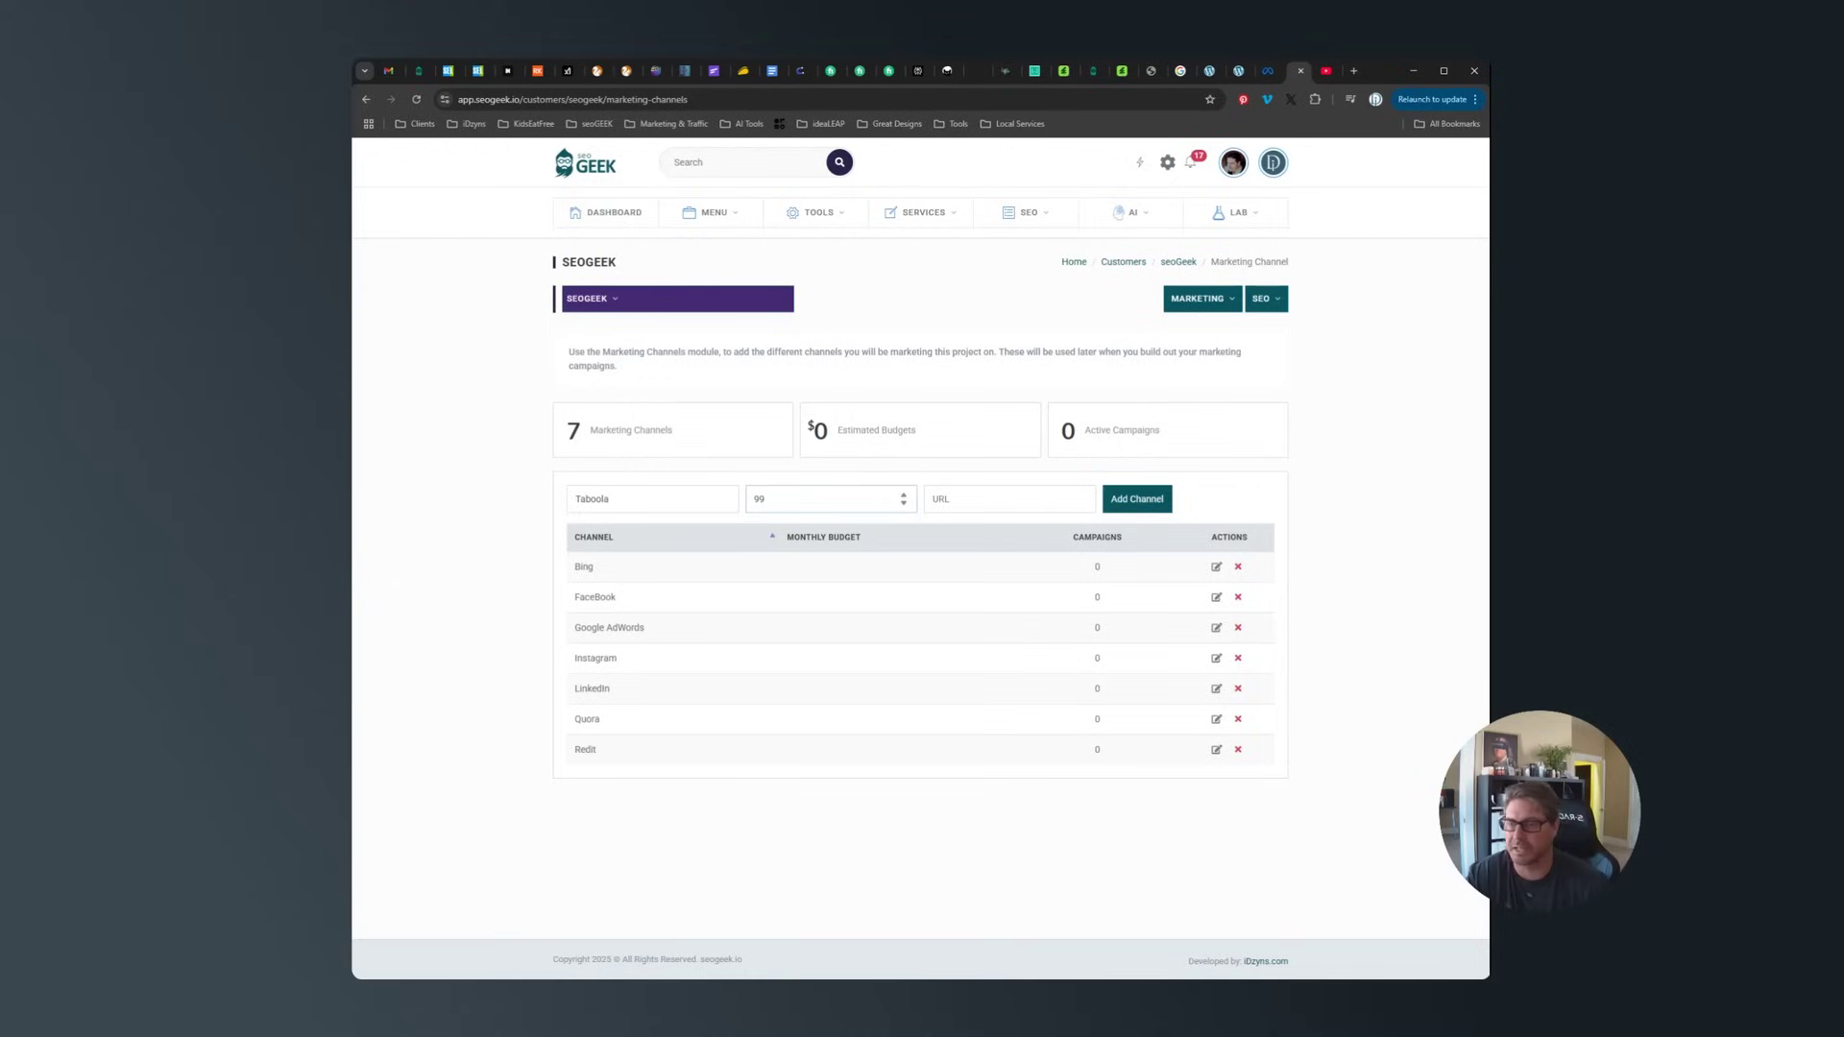
key(Tab)
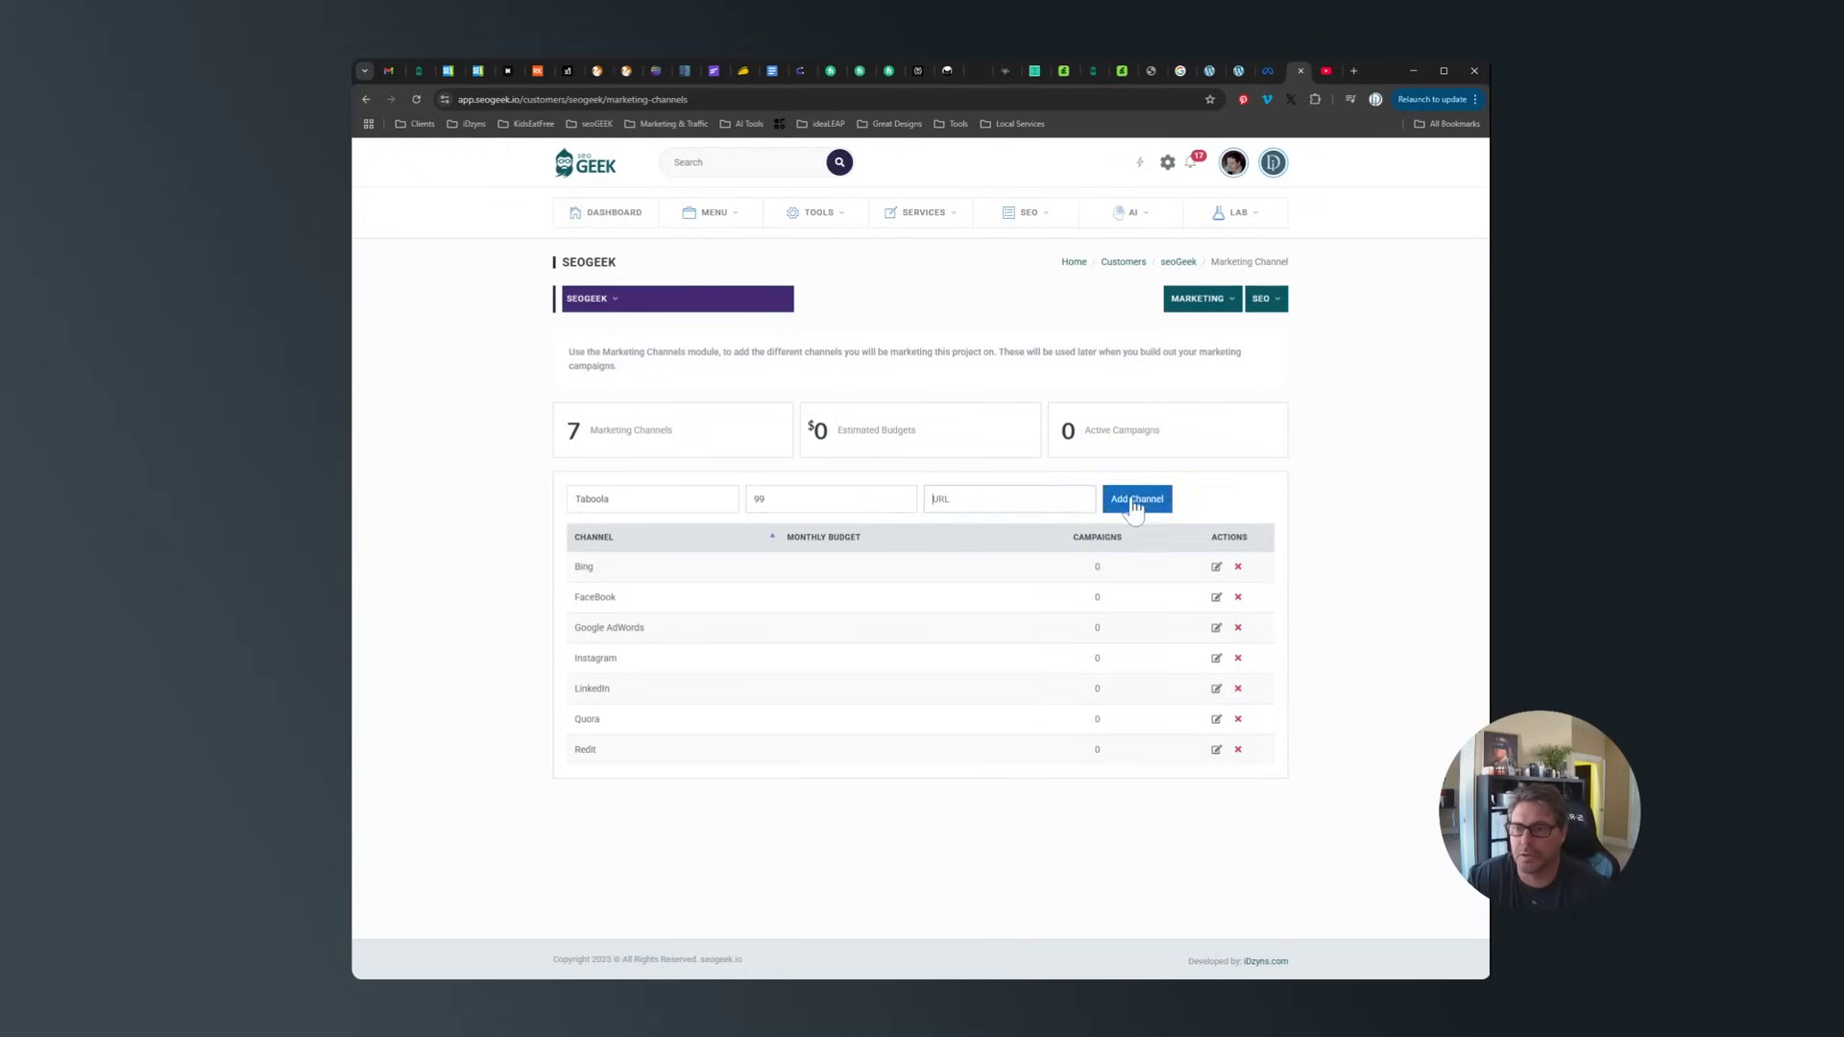
click(1136, 503)
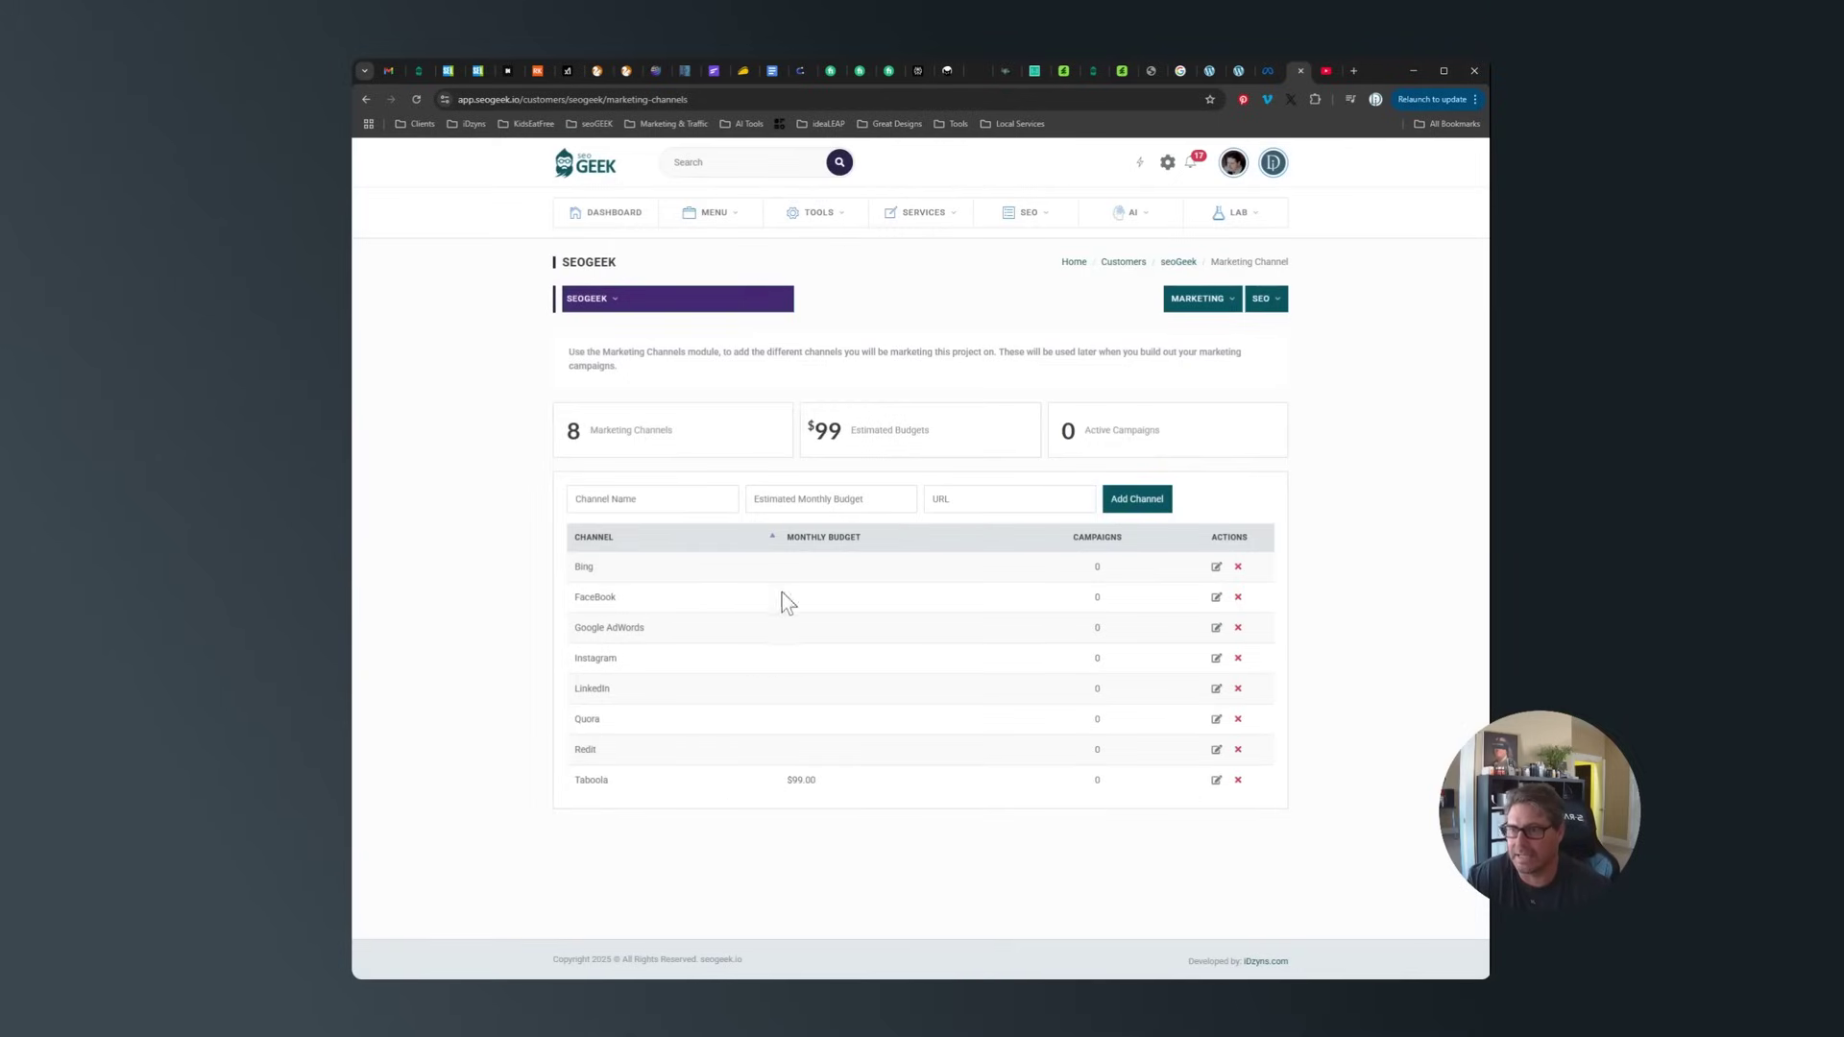
Rename FaceBook to 'META ( Facebook / IG )' and set its budget to $300.
click(1215, 596)
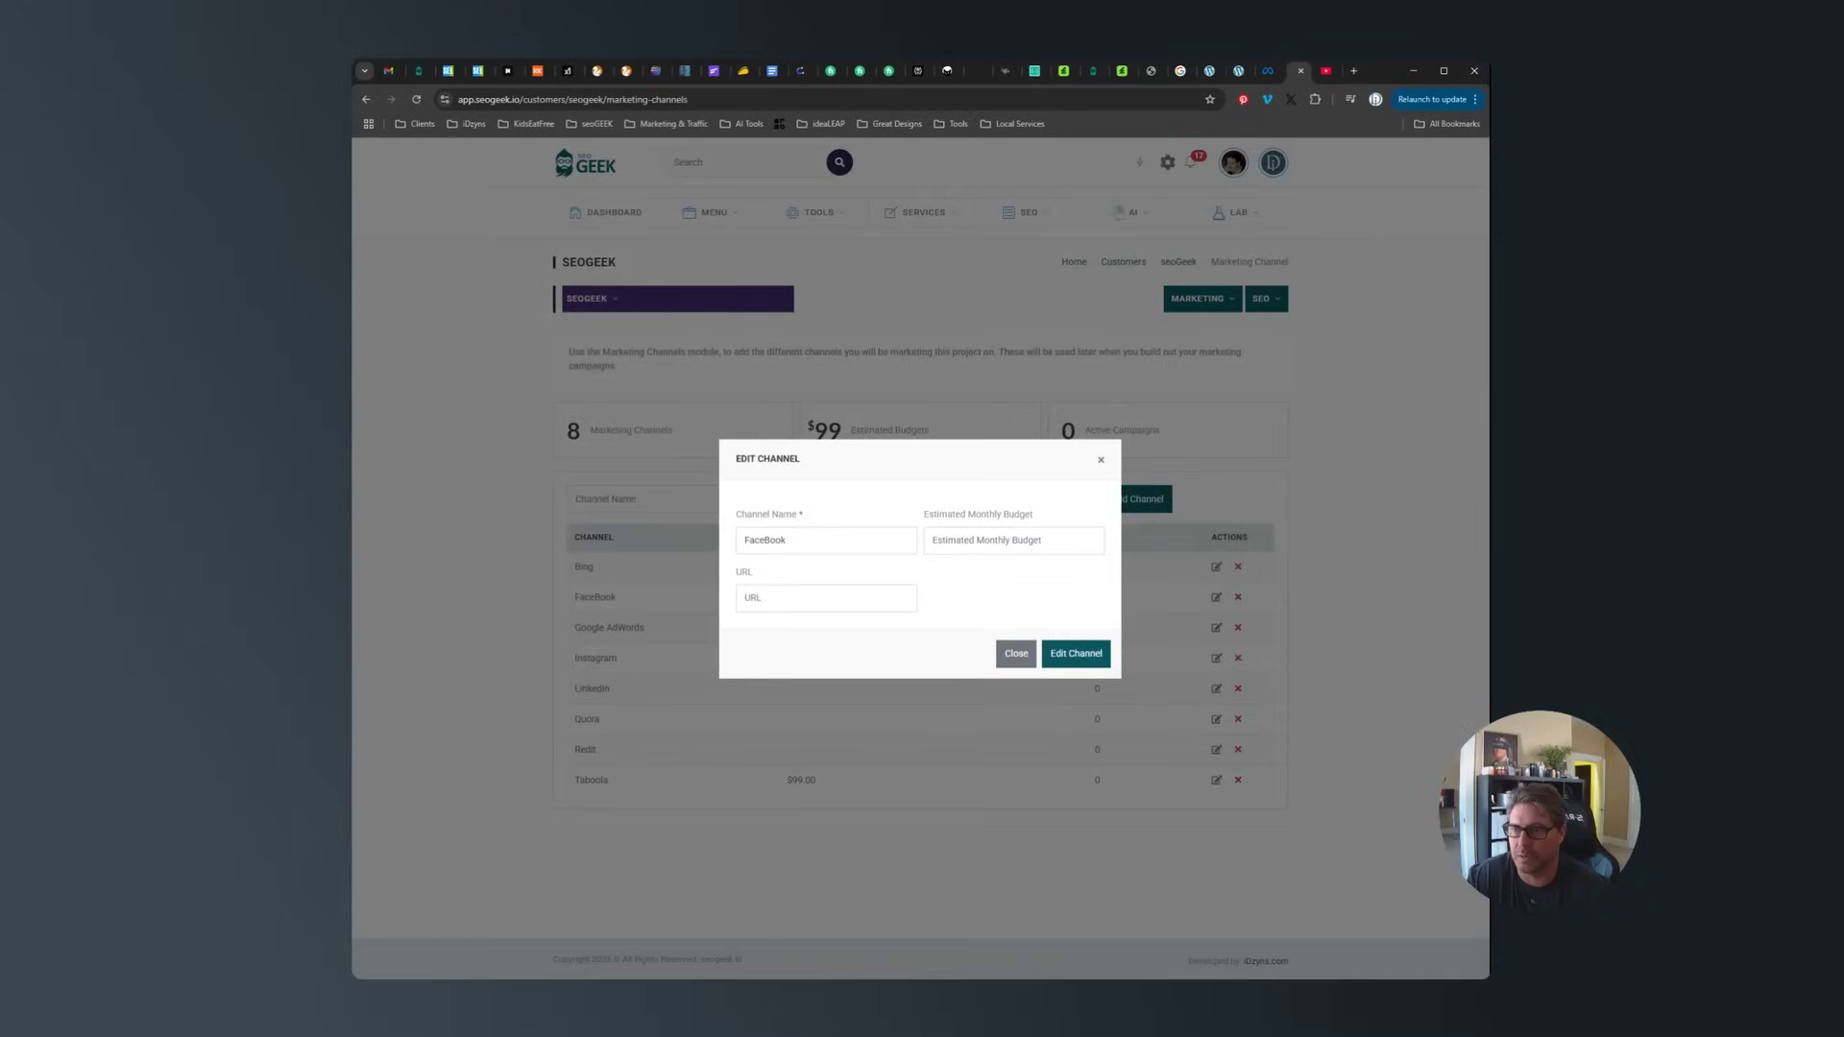
drag(791, 540, 688, 547)
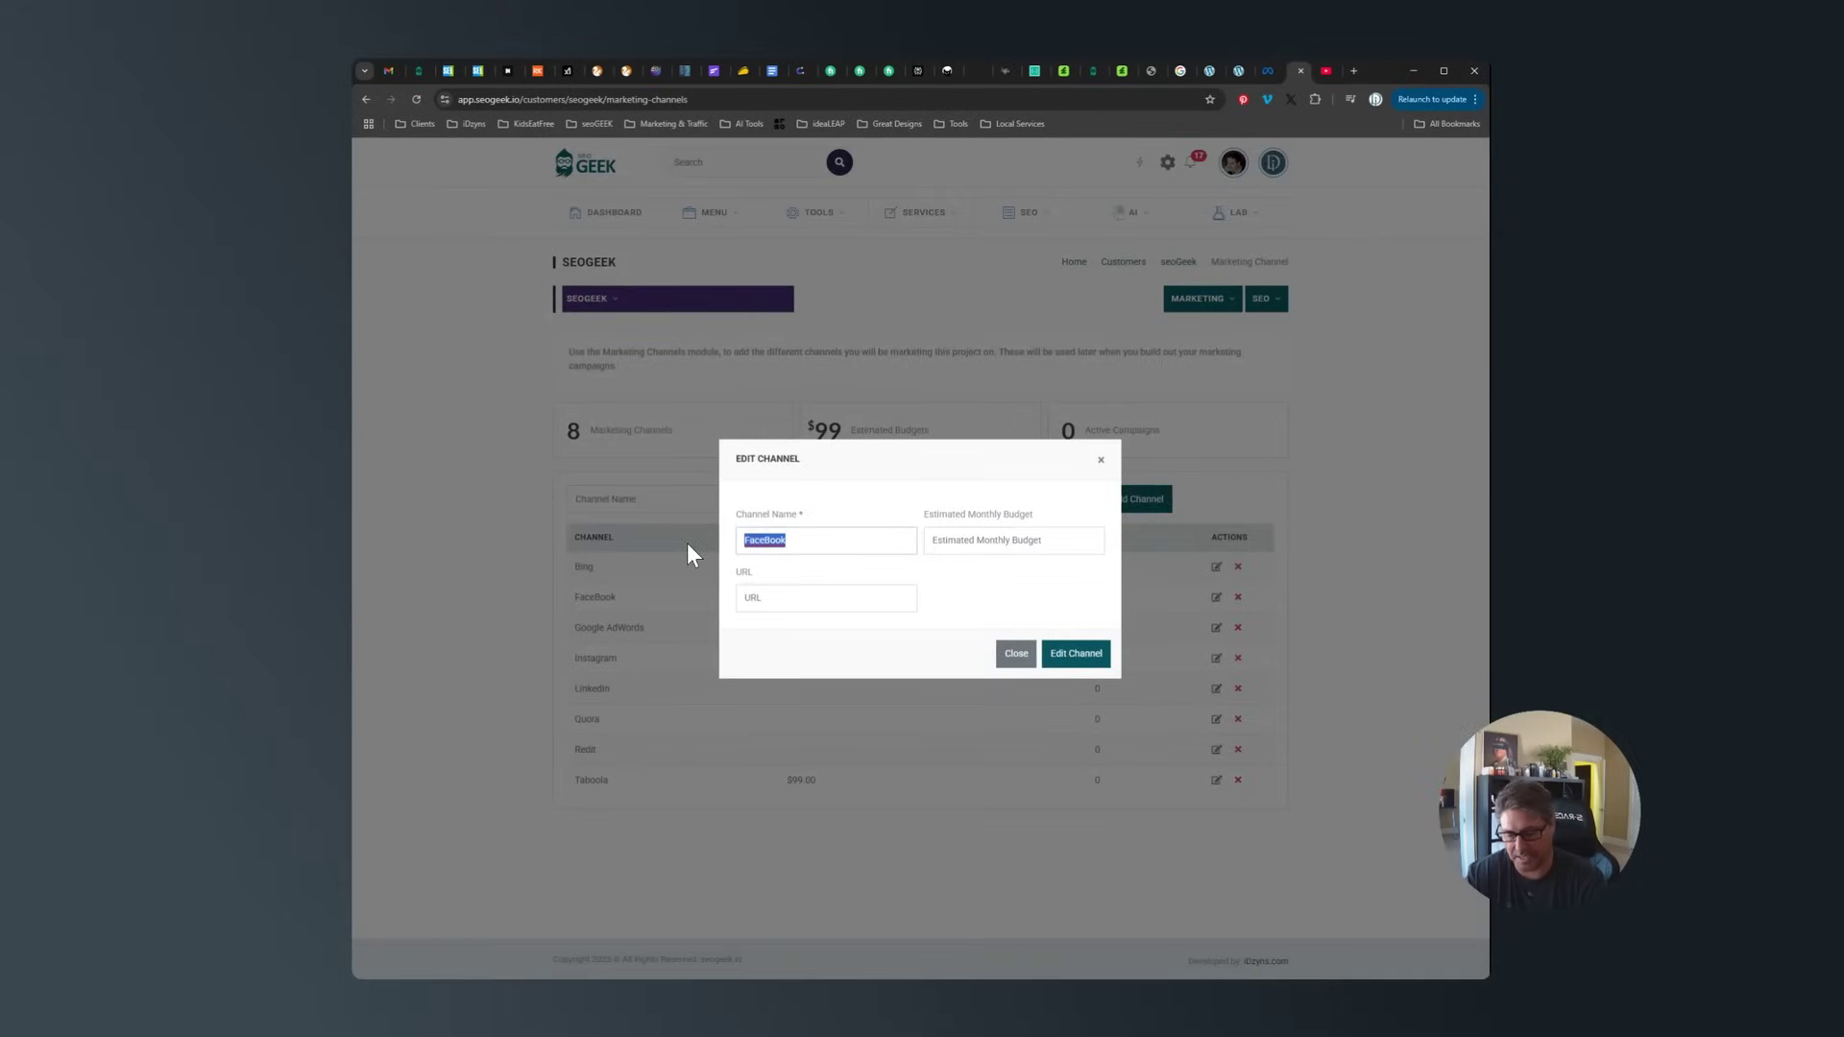
text(META ()
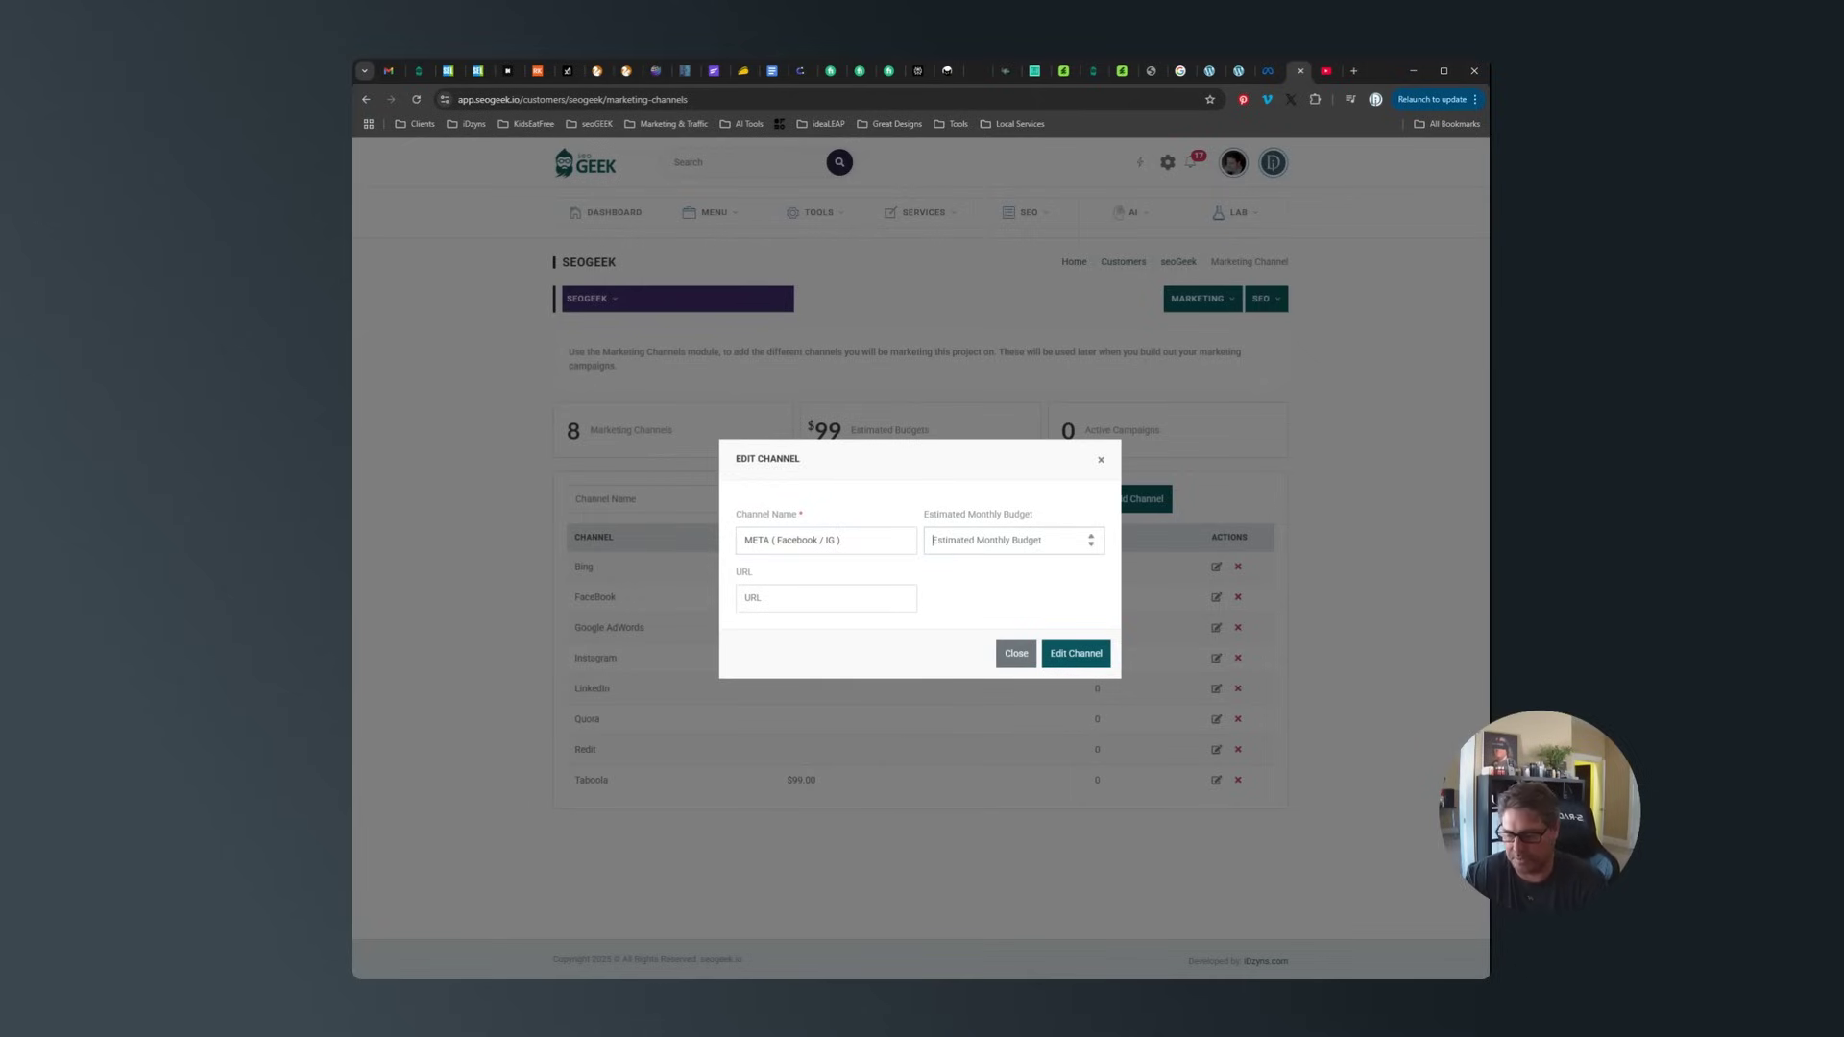
text(300)
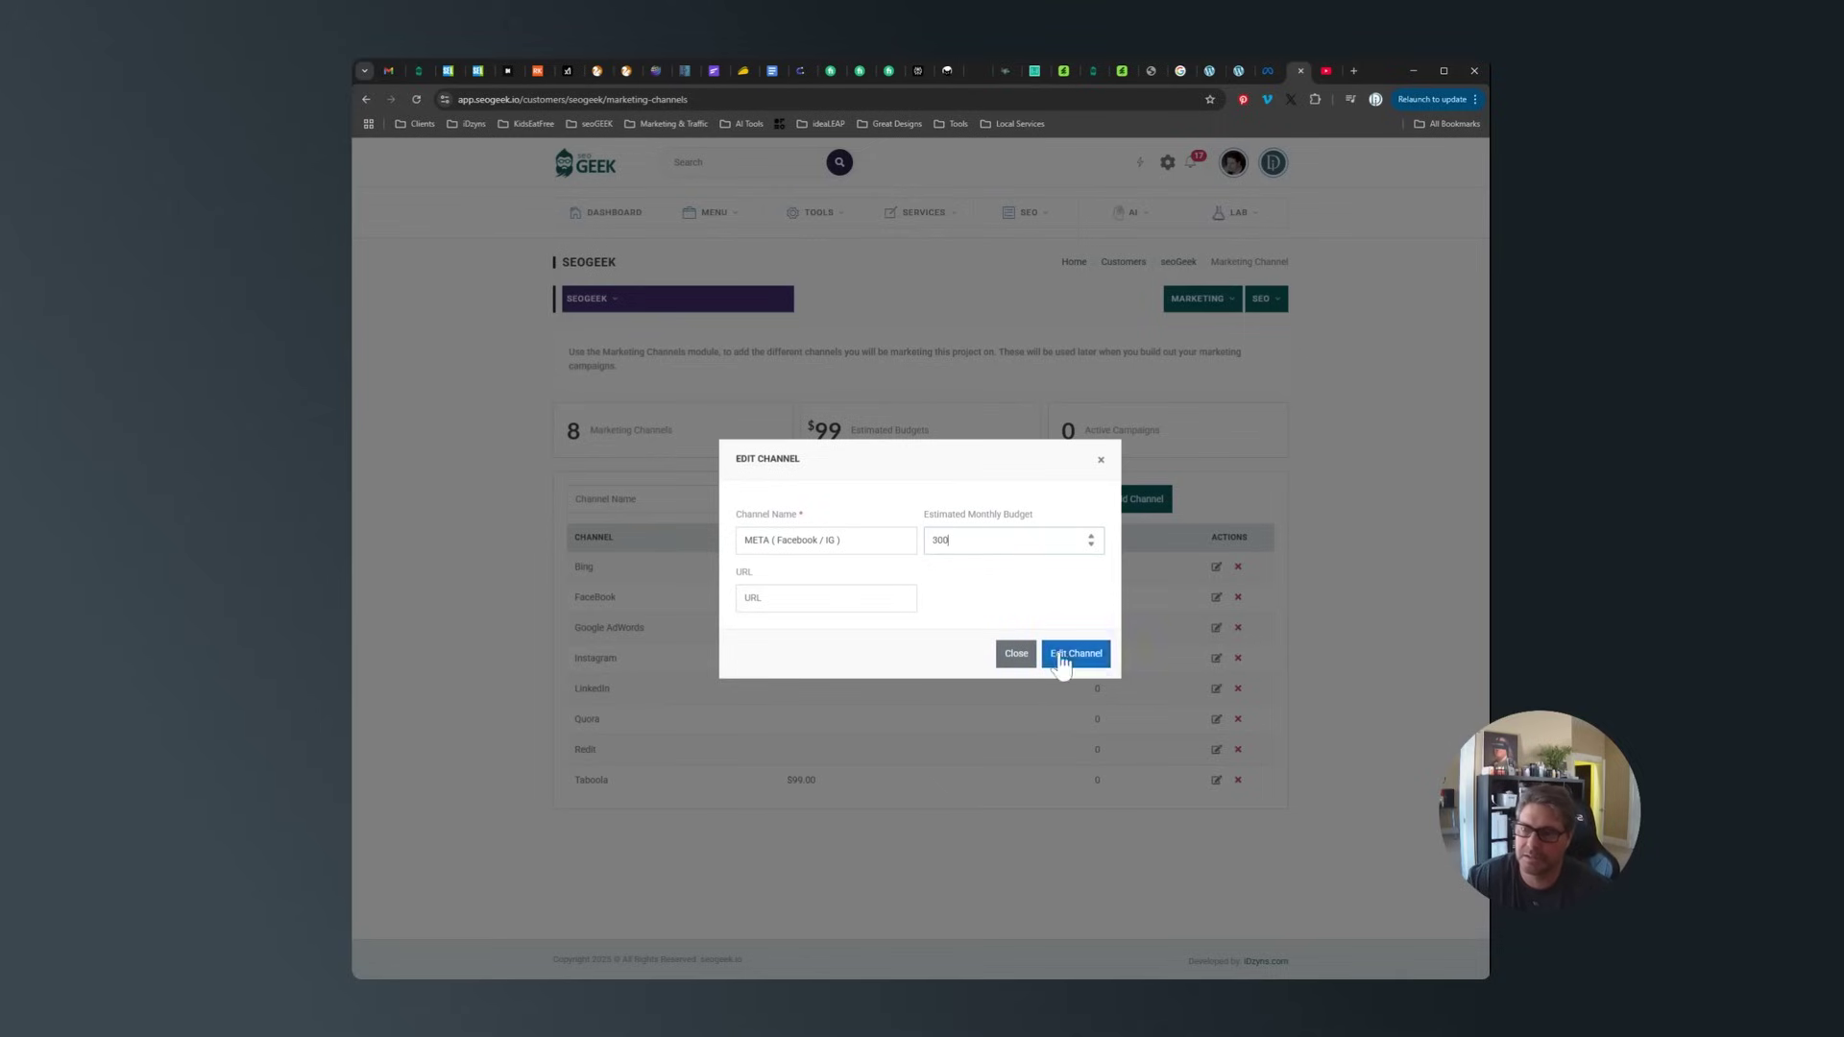
click(1077, 654)
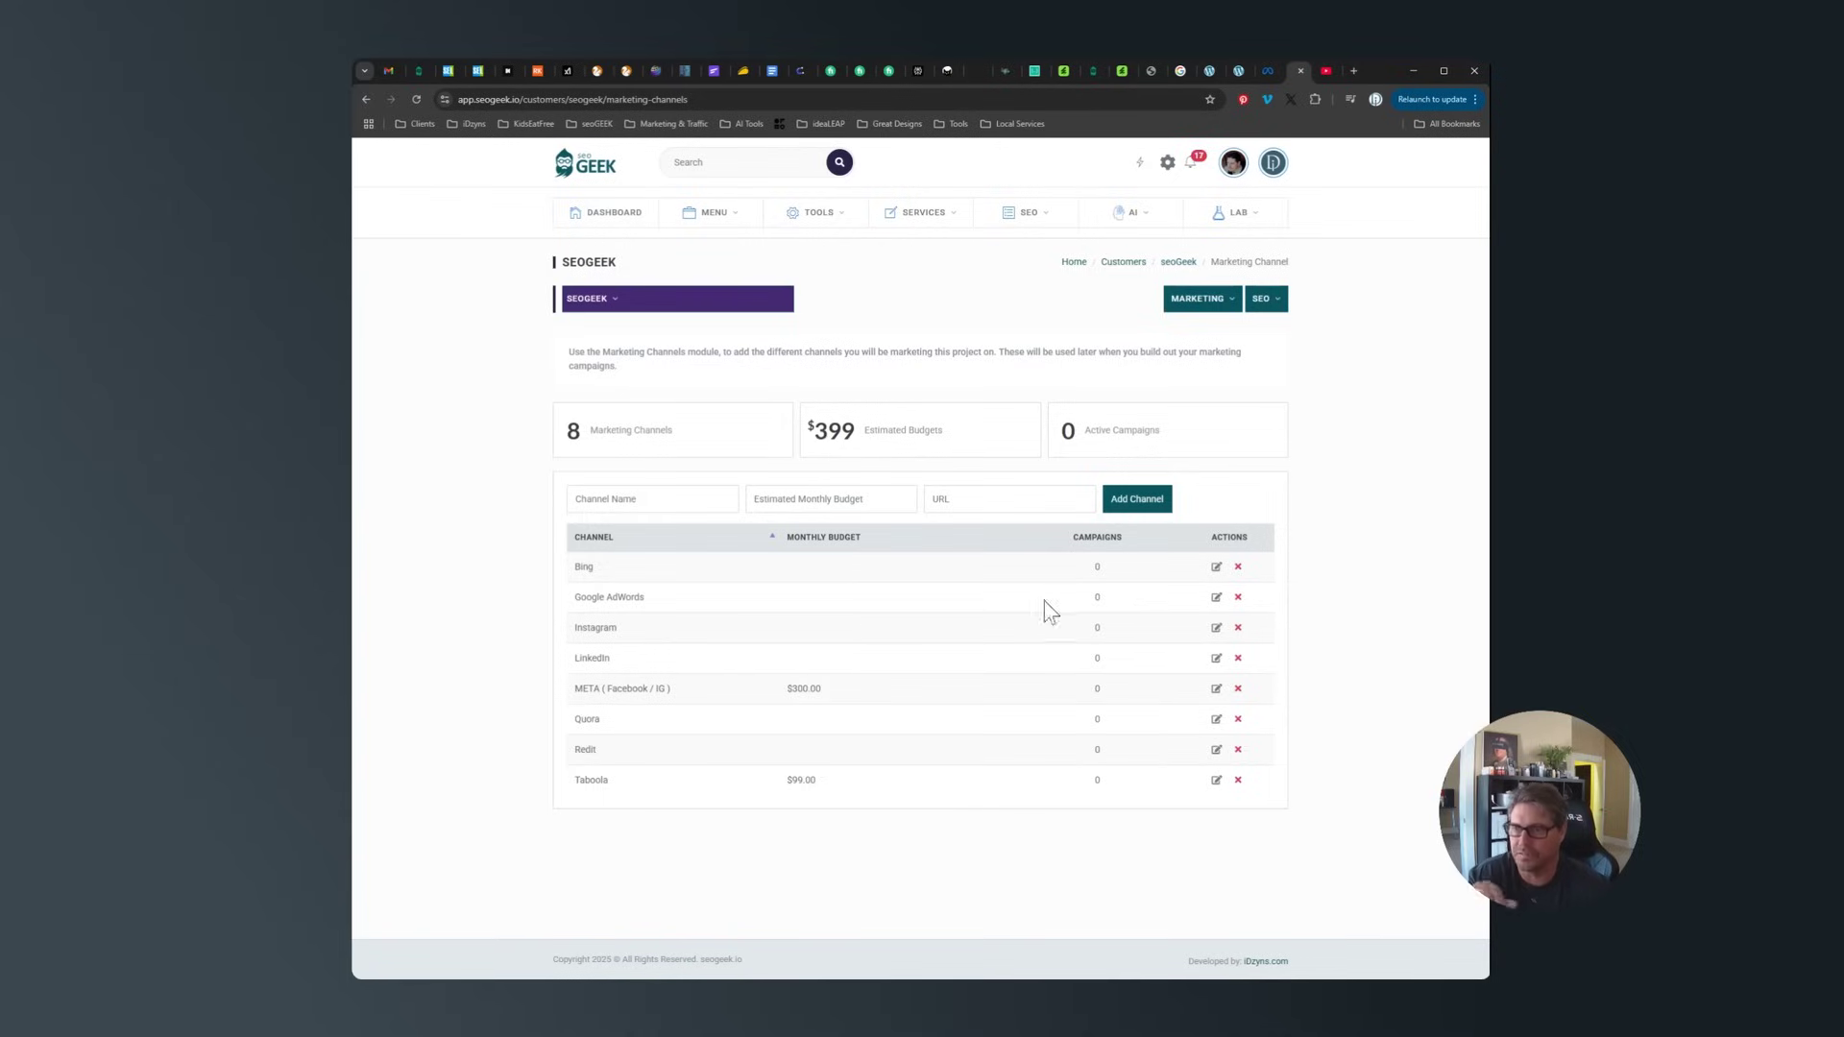
Set Google AdWords' estimated monthly budget to $300 and save it.
click(1215, 598)
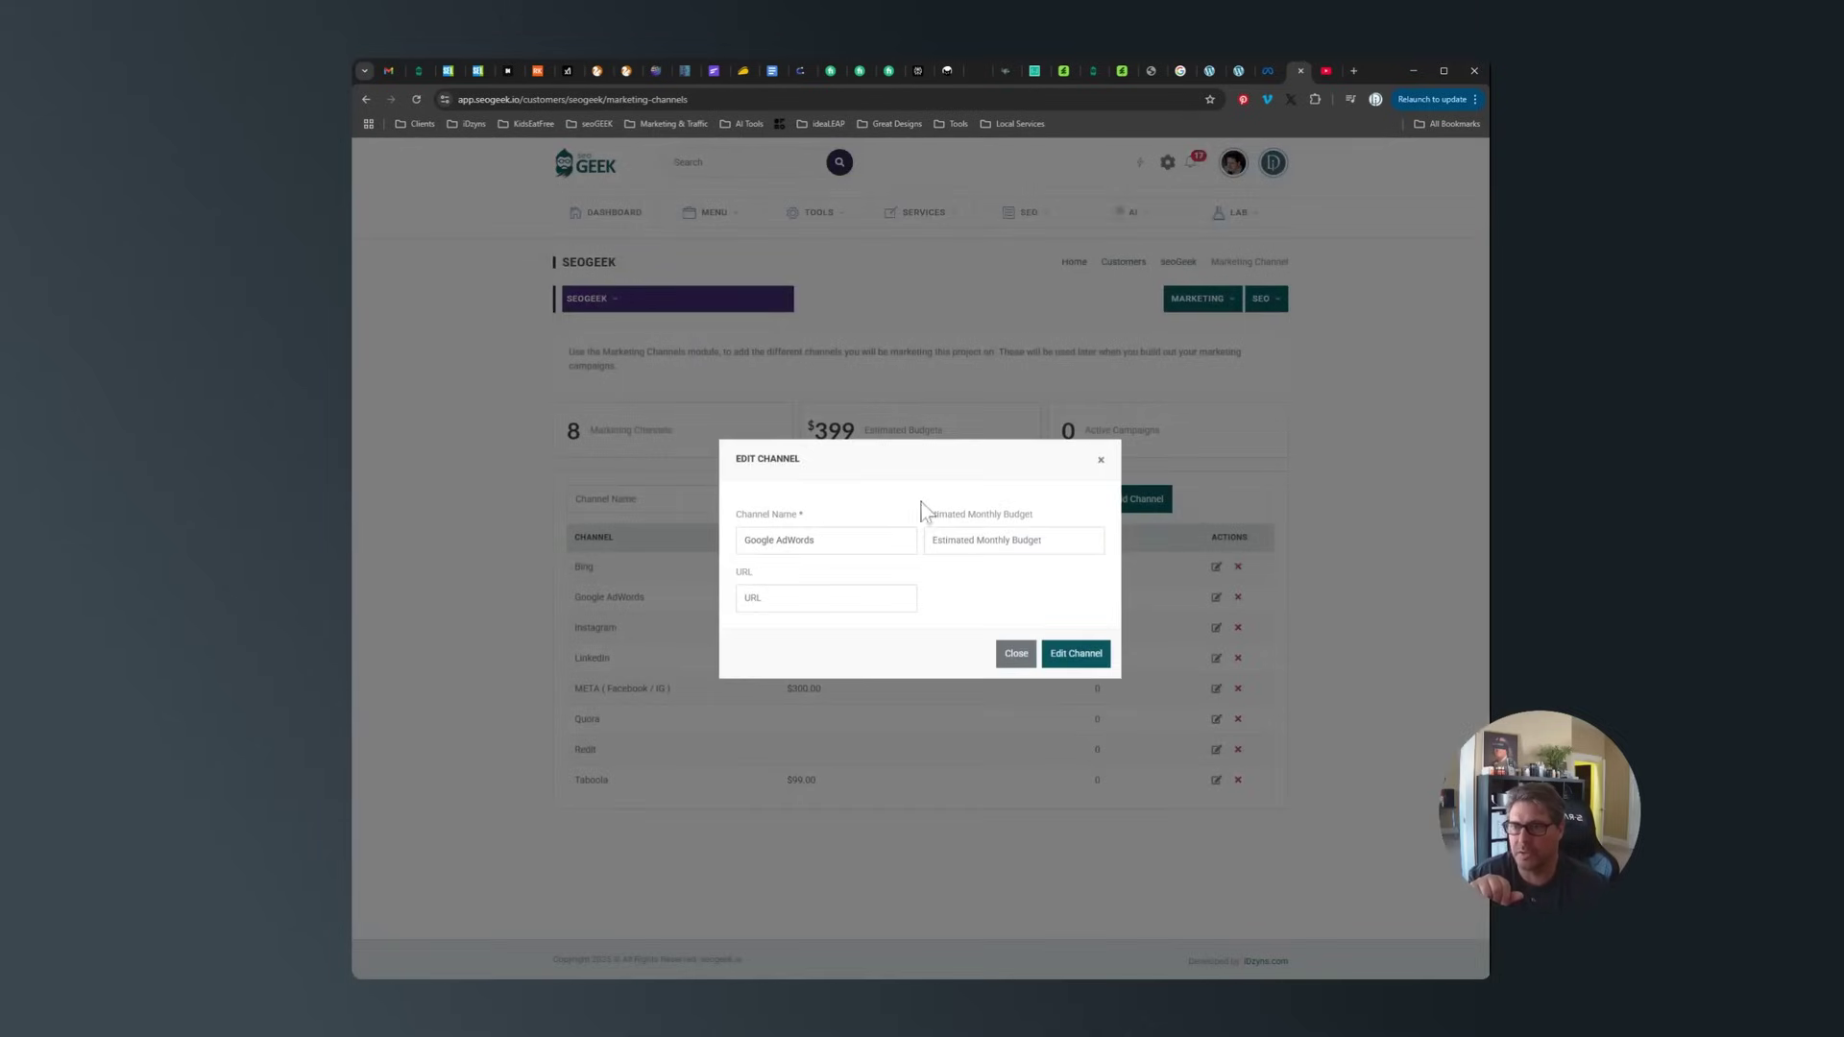
click(1009, 541)
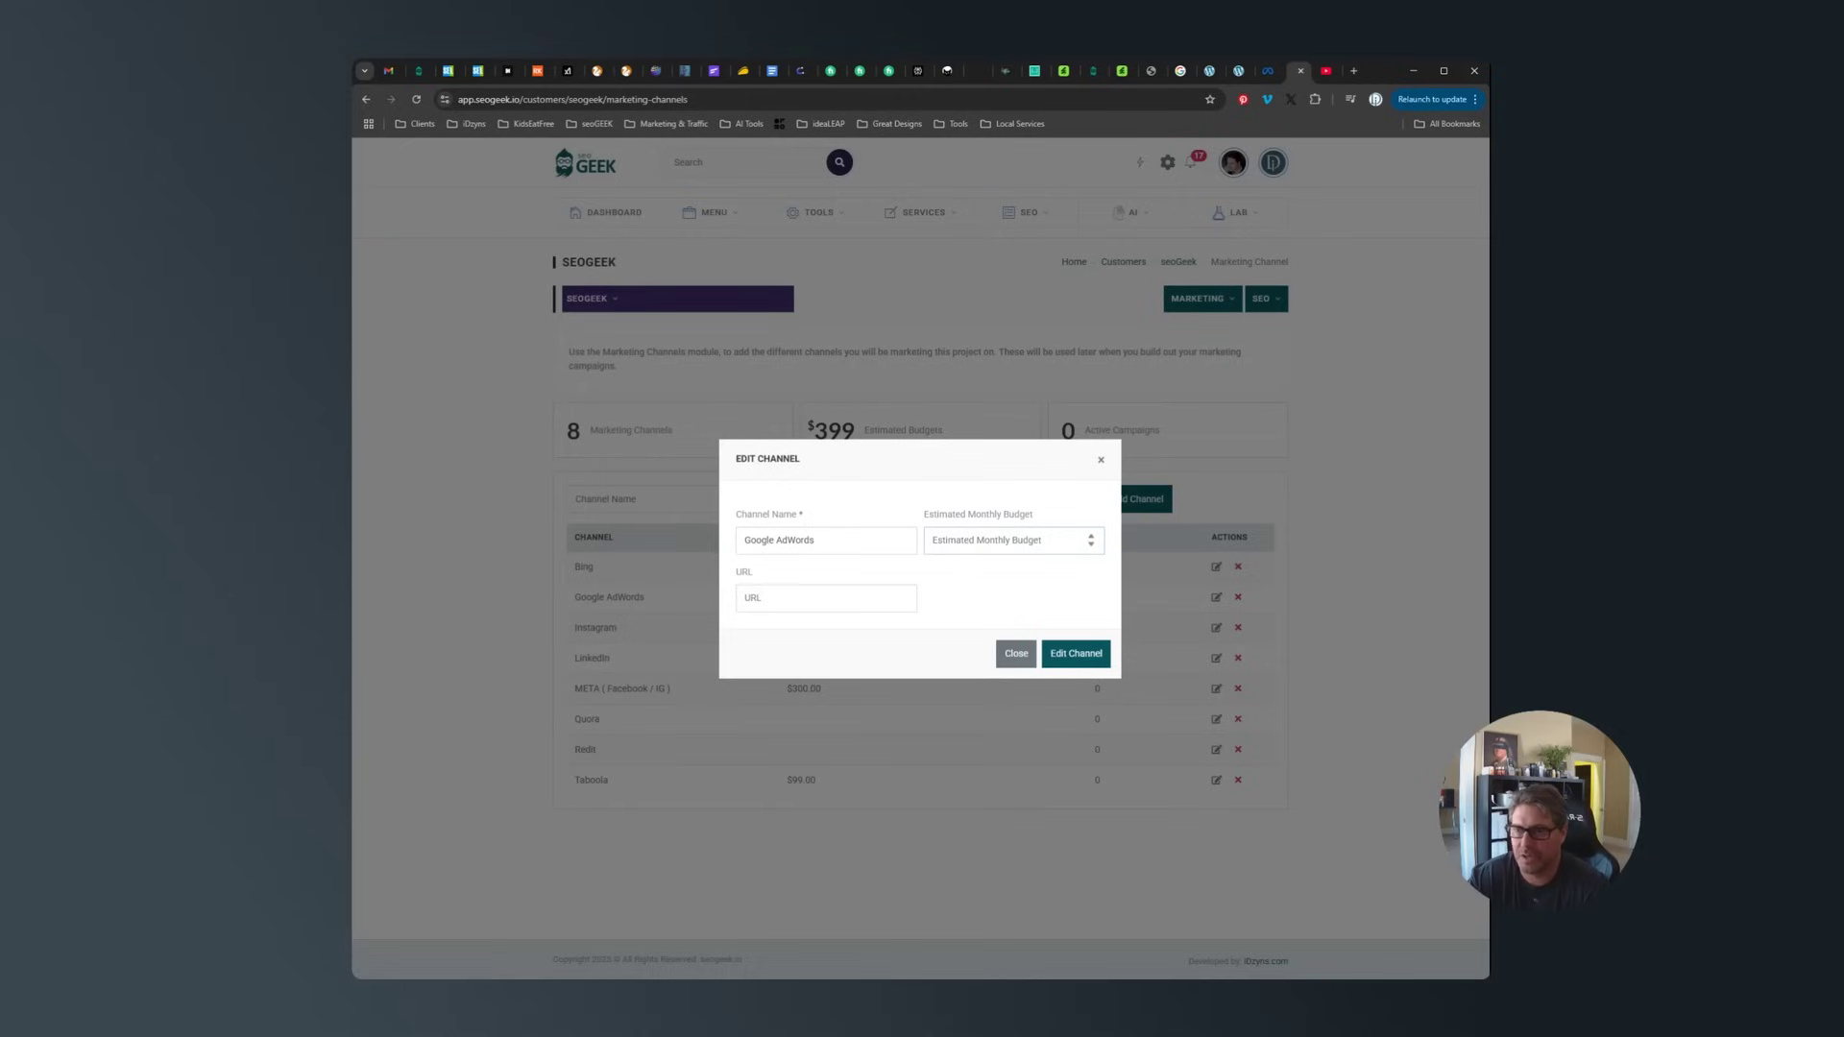
text(300)
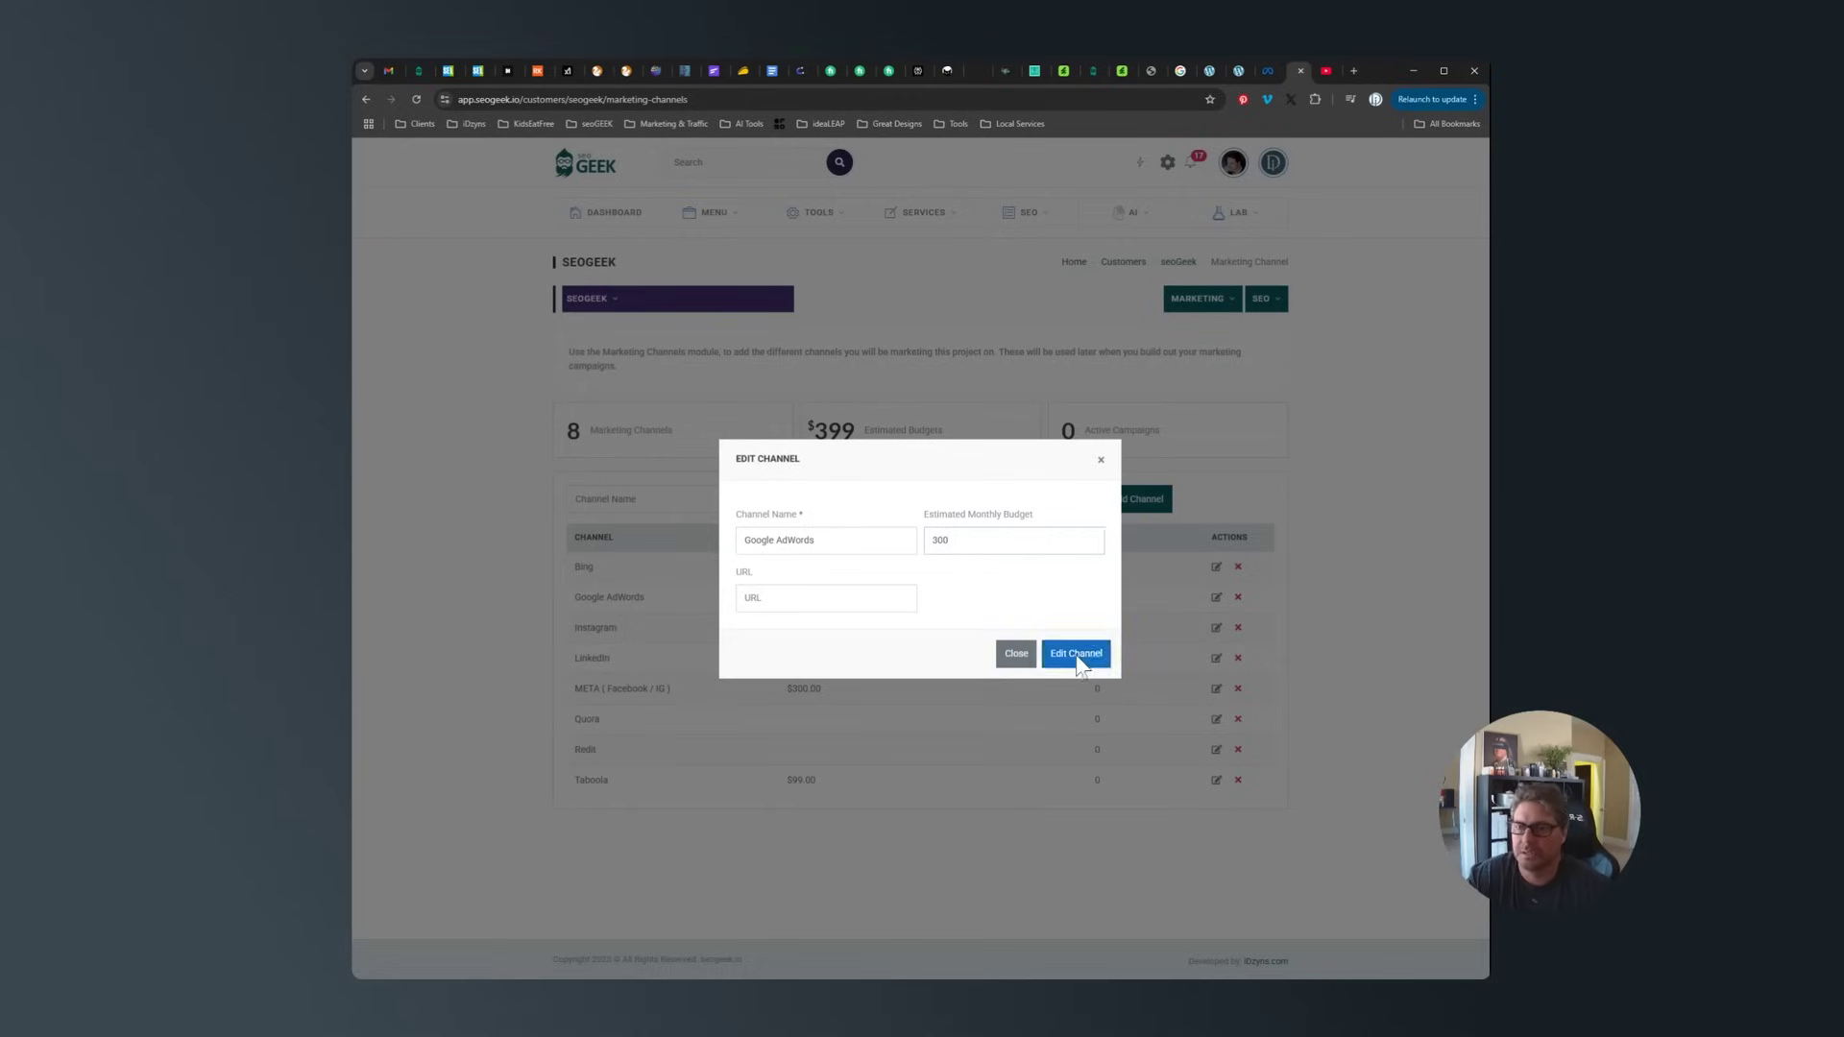
click(1076, 652)
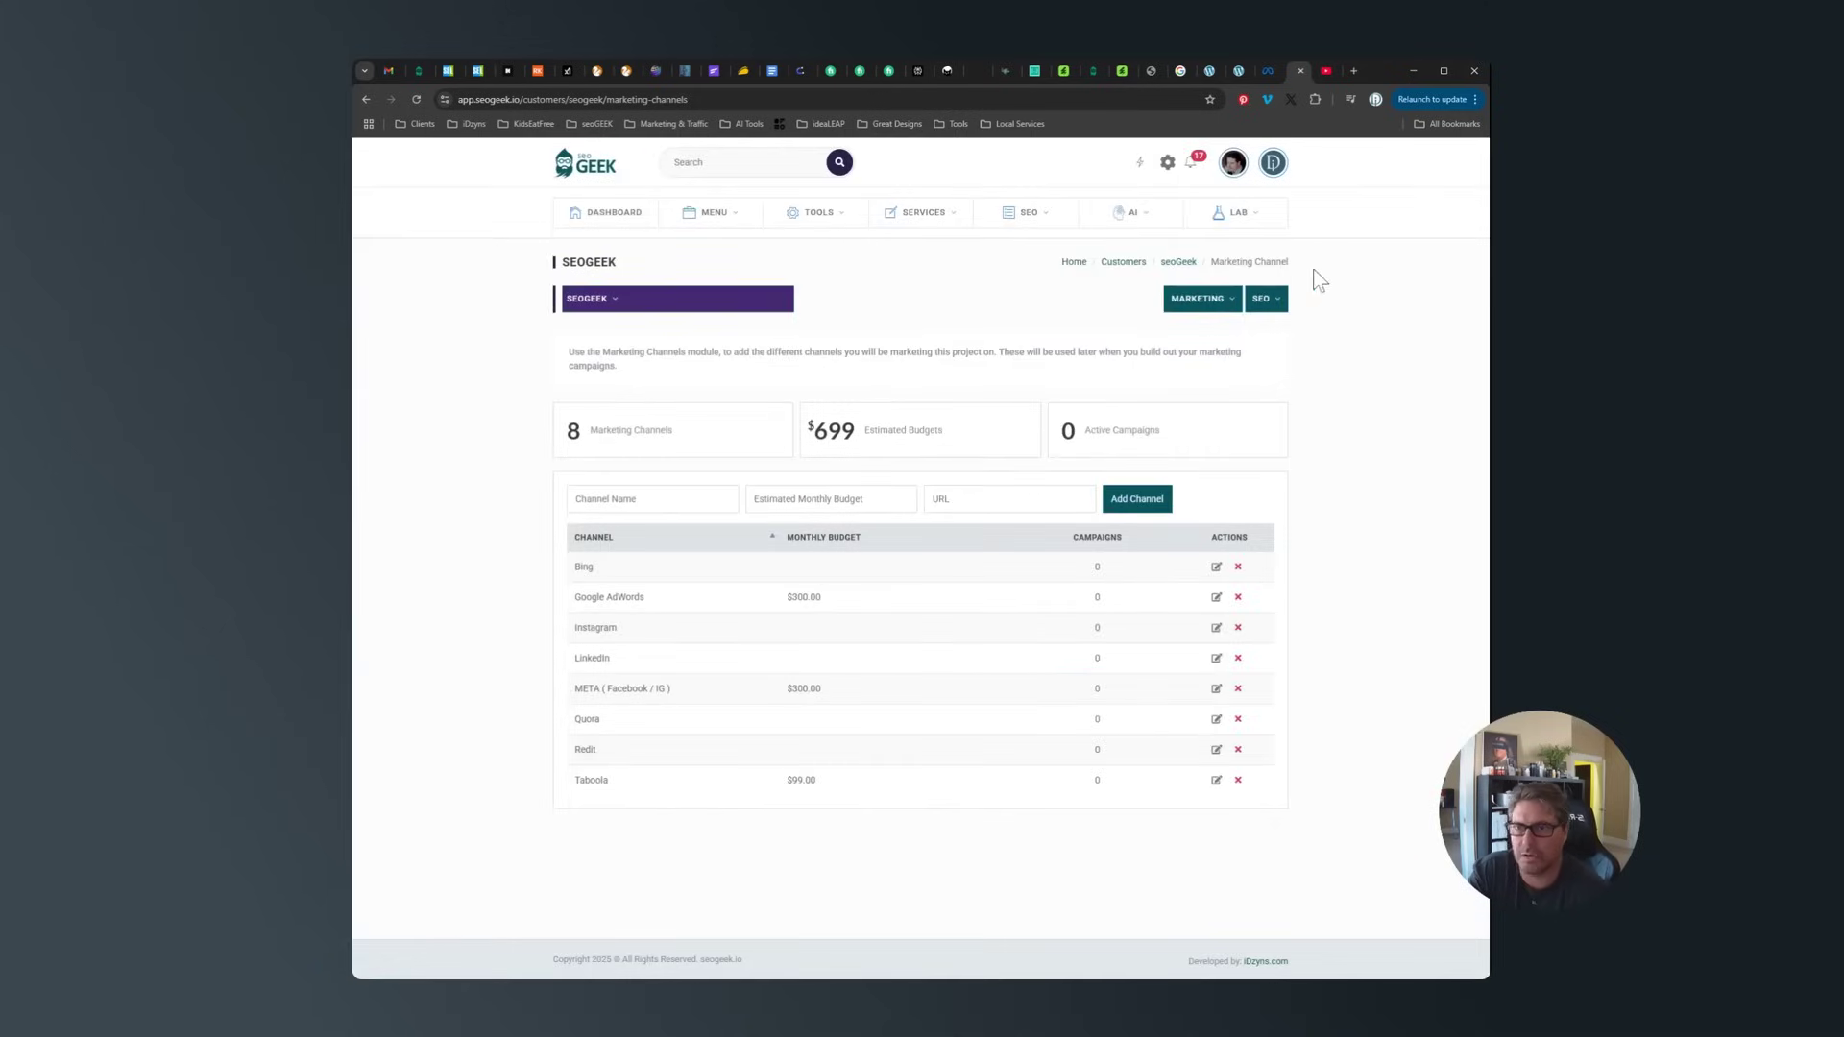
click(1214, 298)
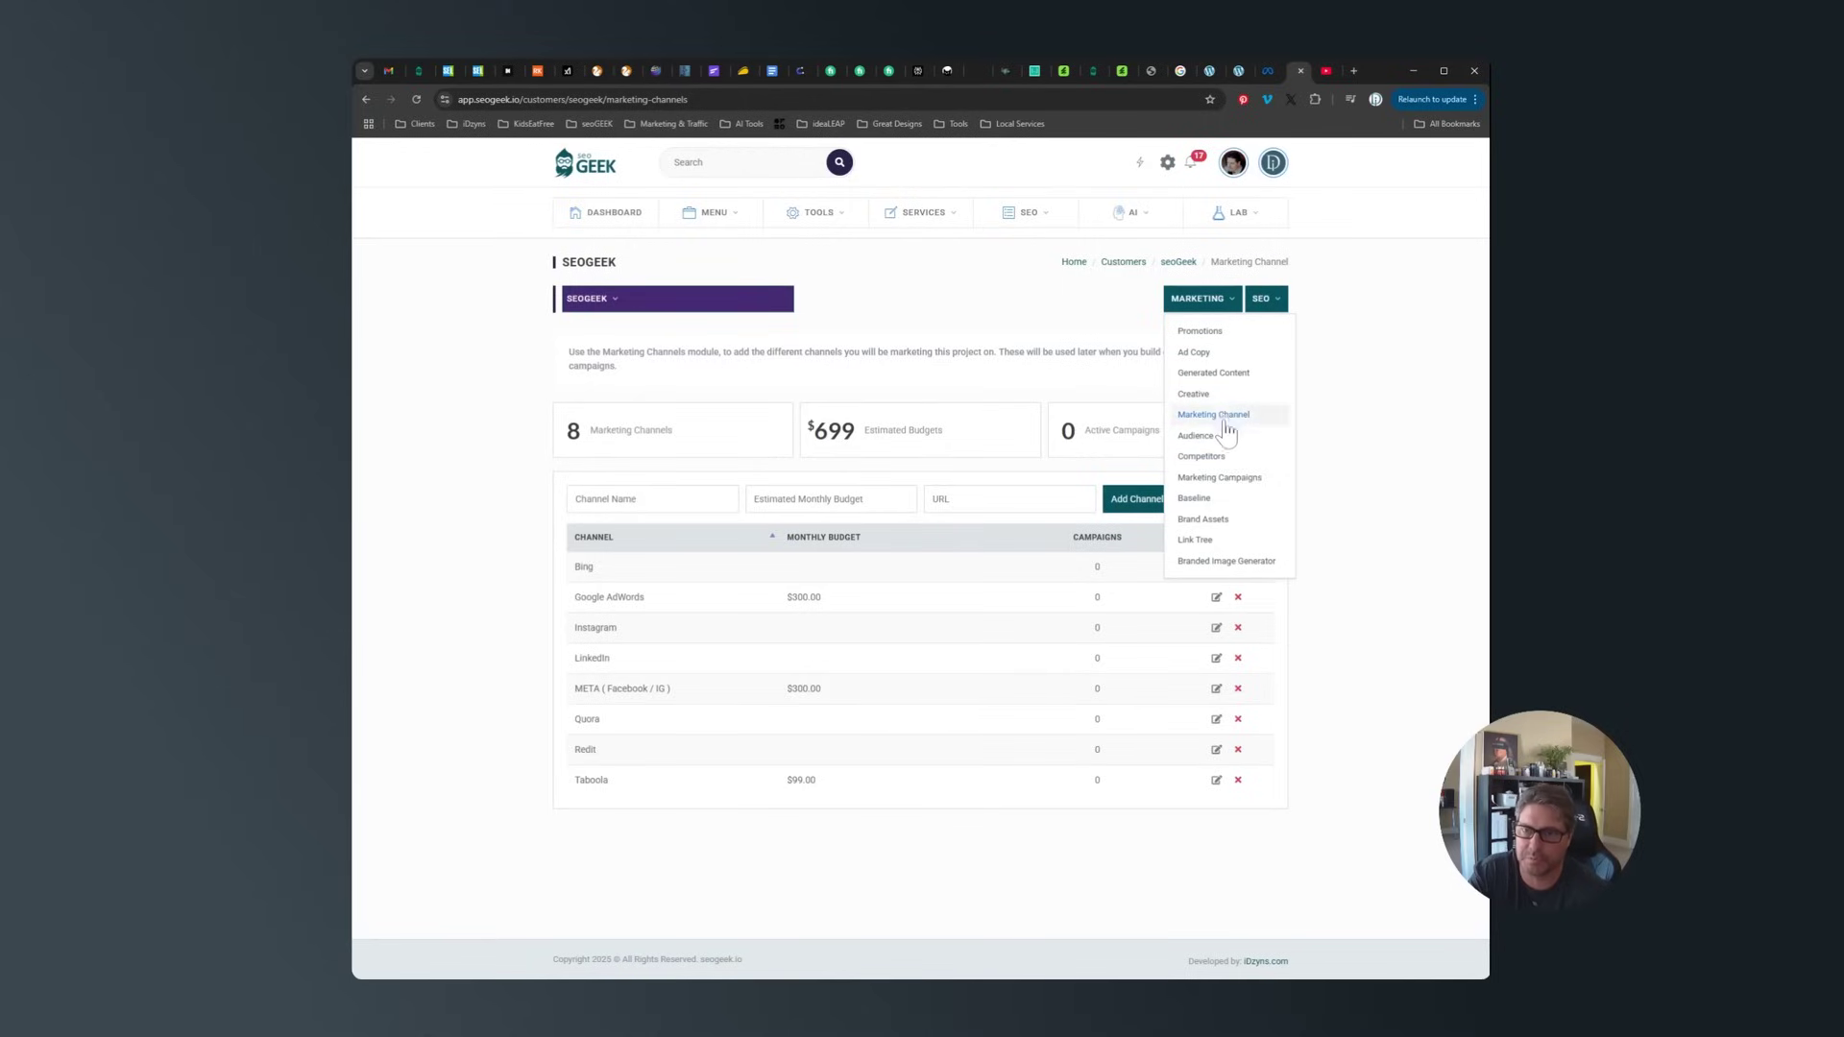
From Marketing Campaigns, add a new campaign titled 'Youtube OPEN AI Chat Feature'.
click(1231, 482)
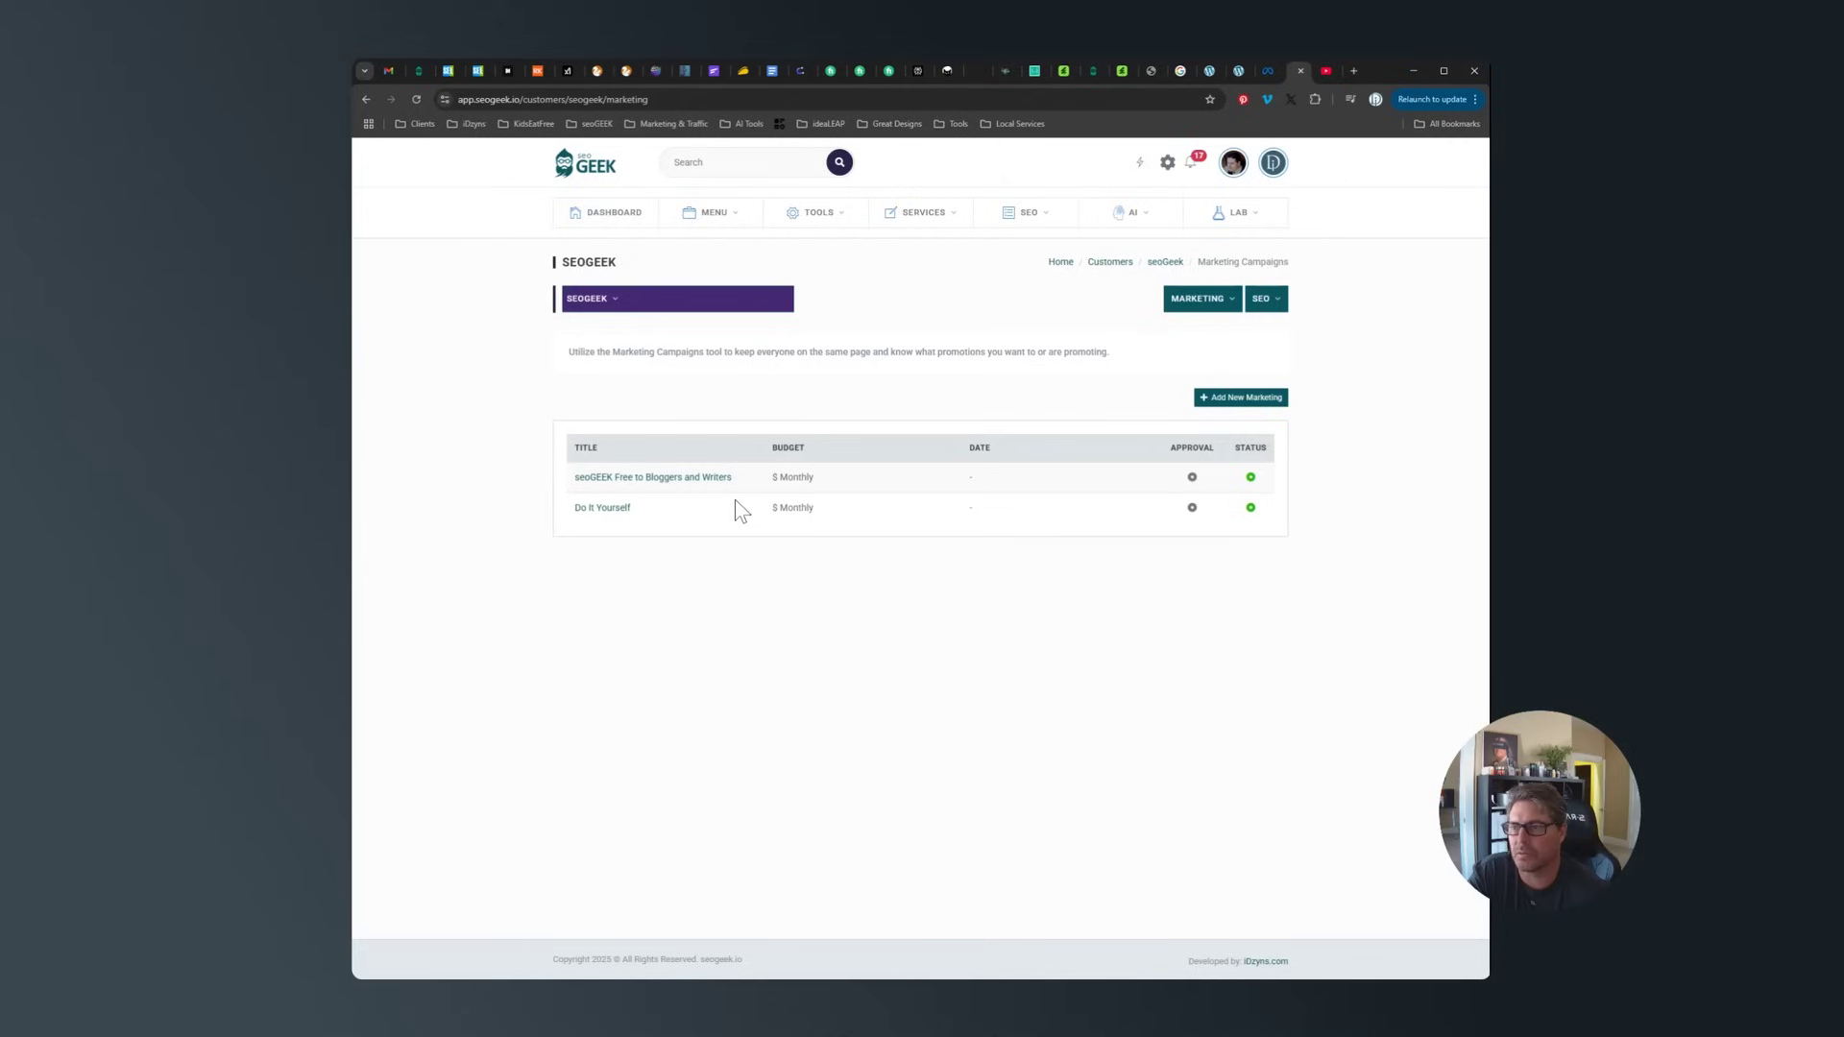
click(1236, 401)
text(Youtube OPEN AI Chat Feature)
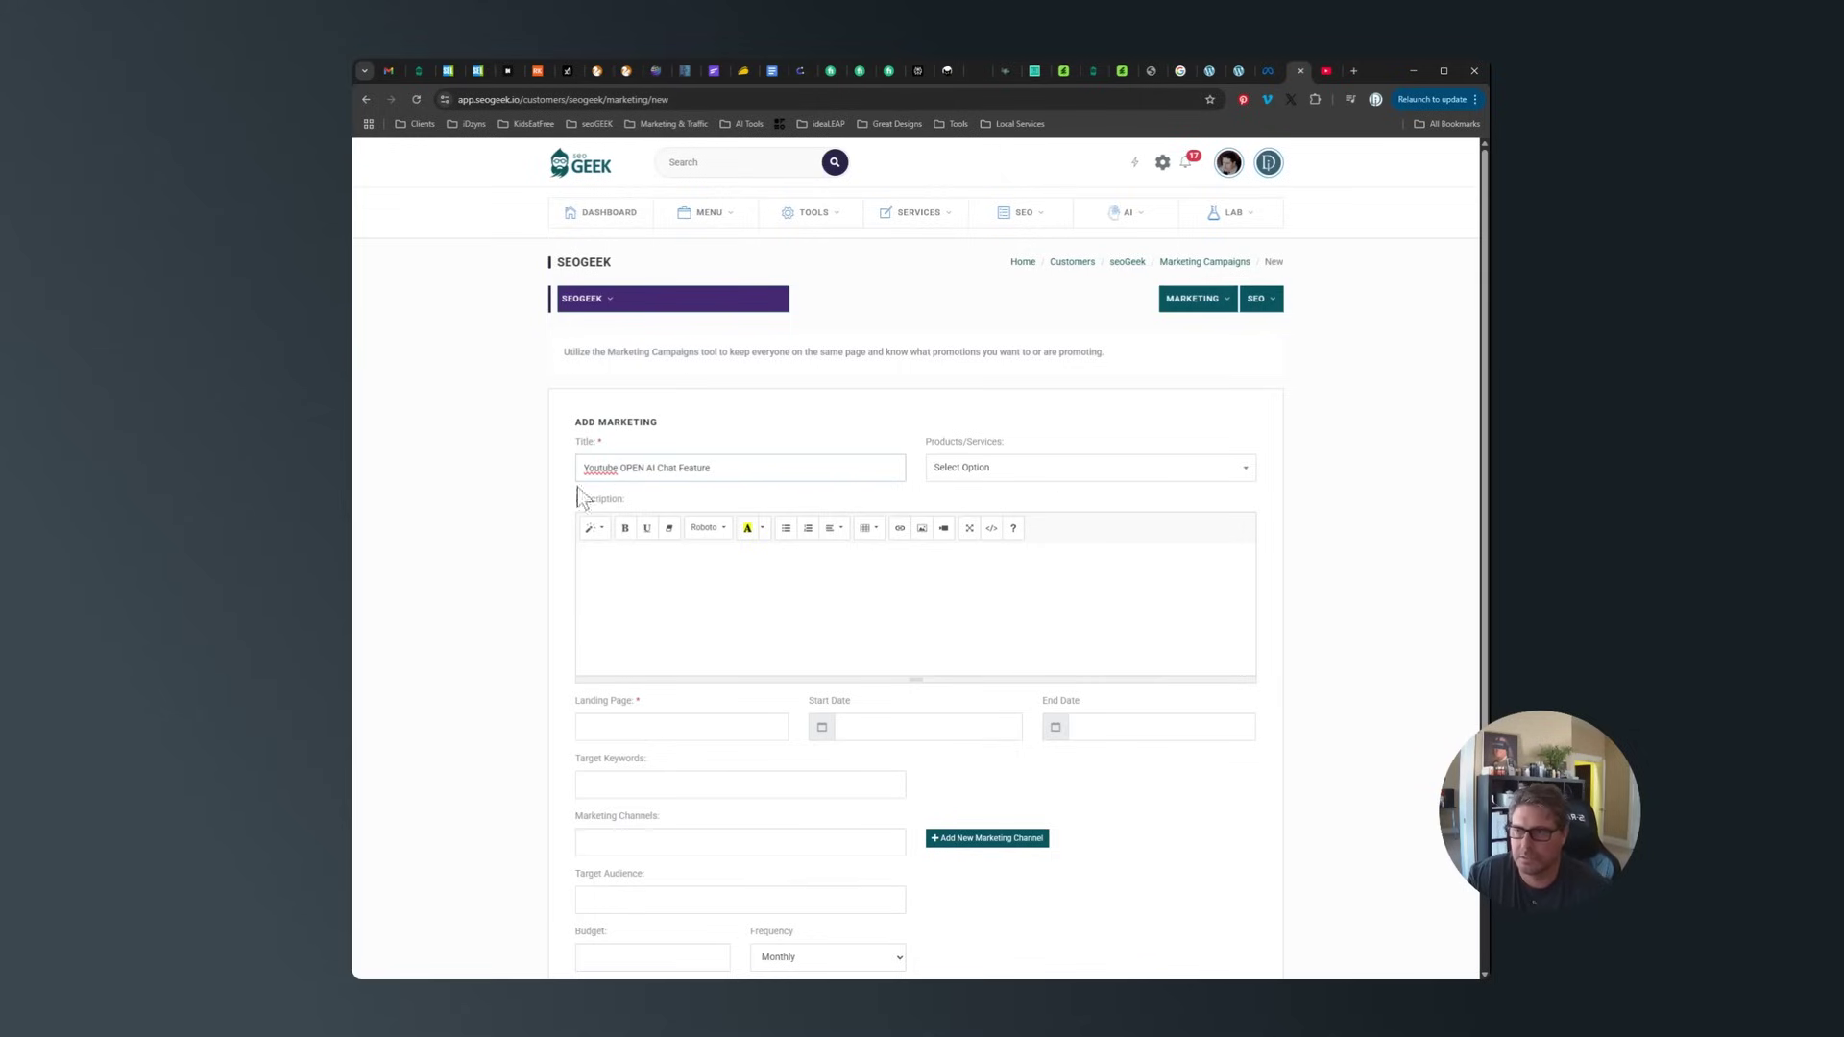
Change the title to 'Youtube Chat Feature Enhancement' and move to YouTube Studio.
key(ctrl+shift+Left)
key(ctrl+shift+Left)
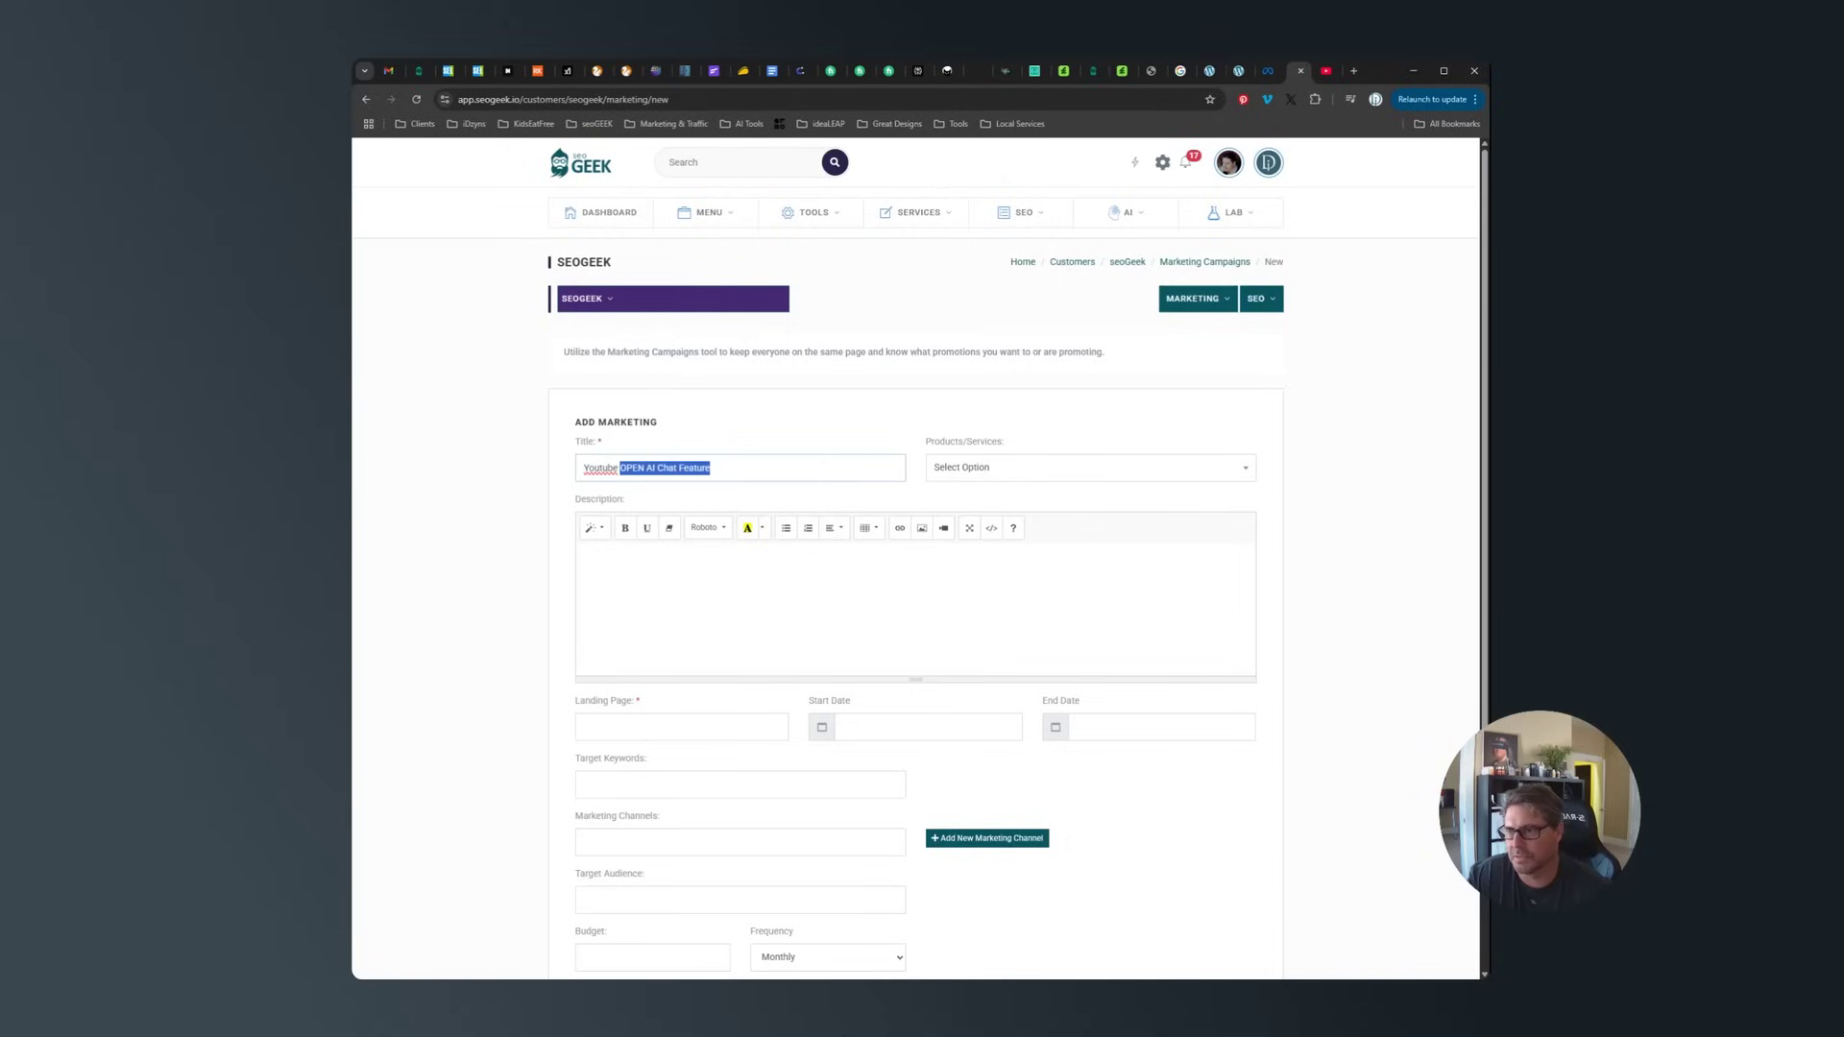
text(Chat F)
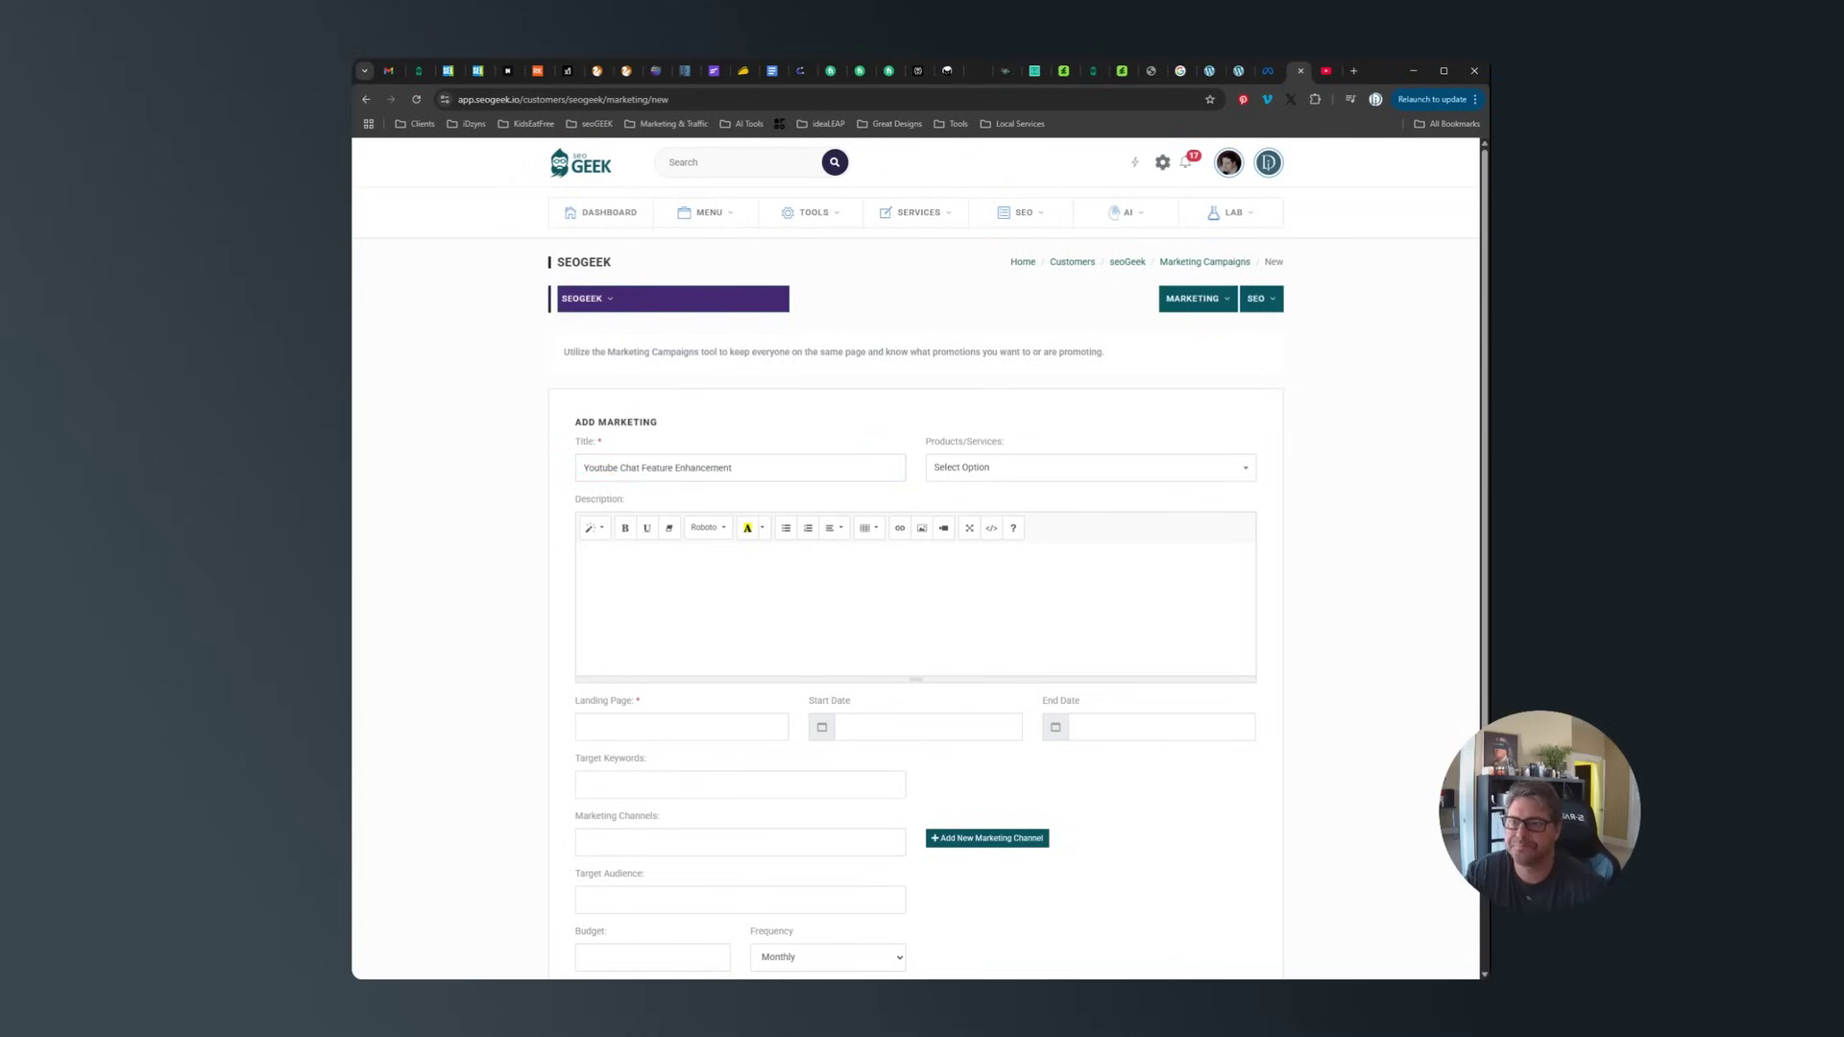
click(1016, 472)
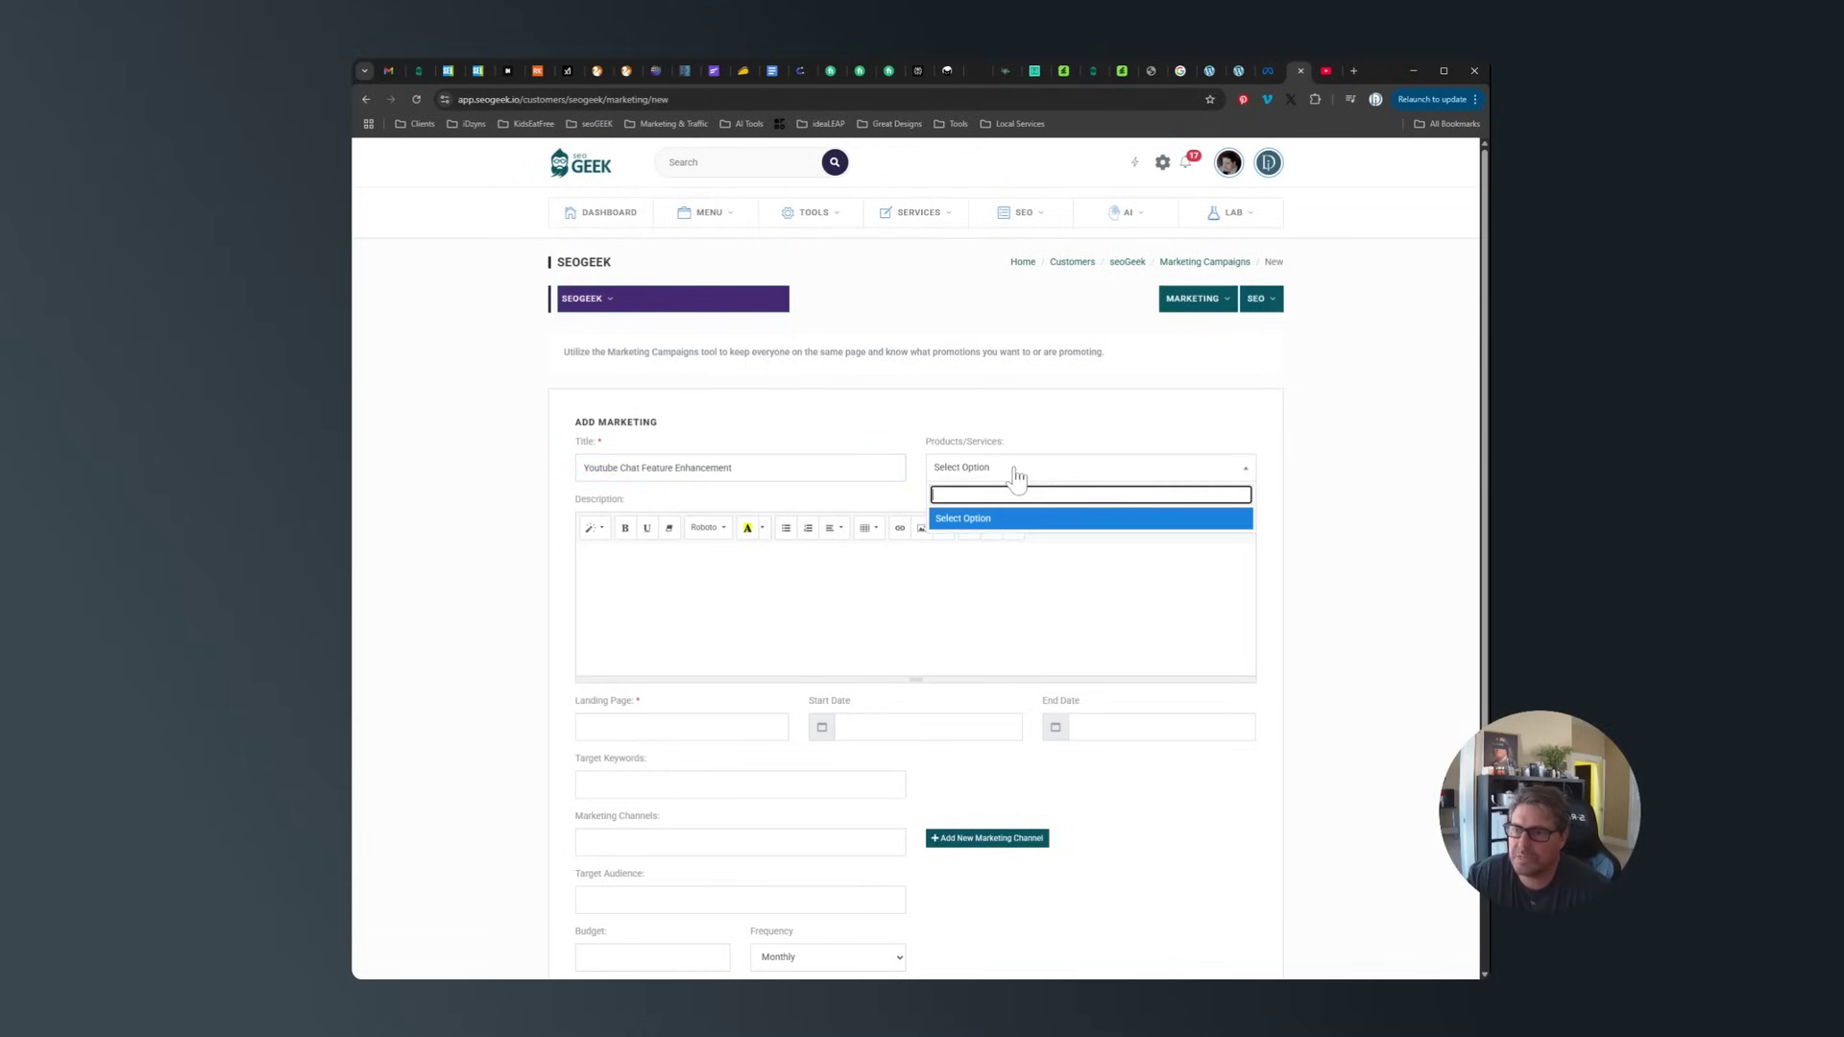
click(997, 470)
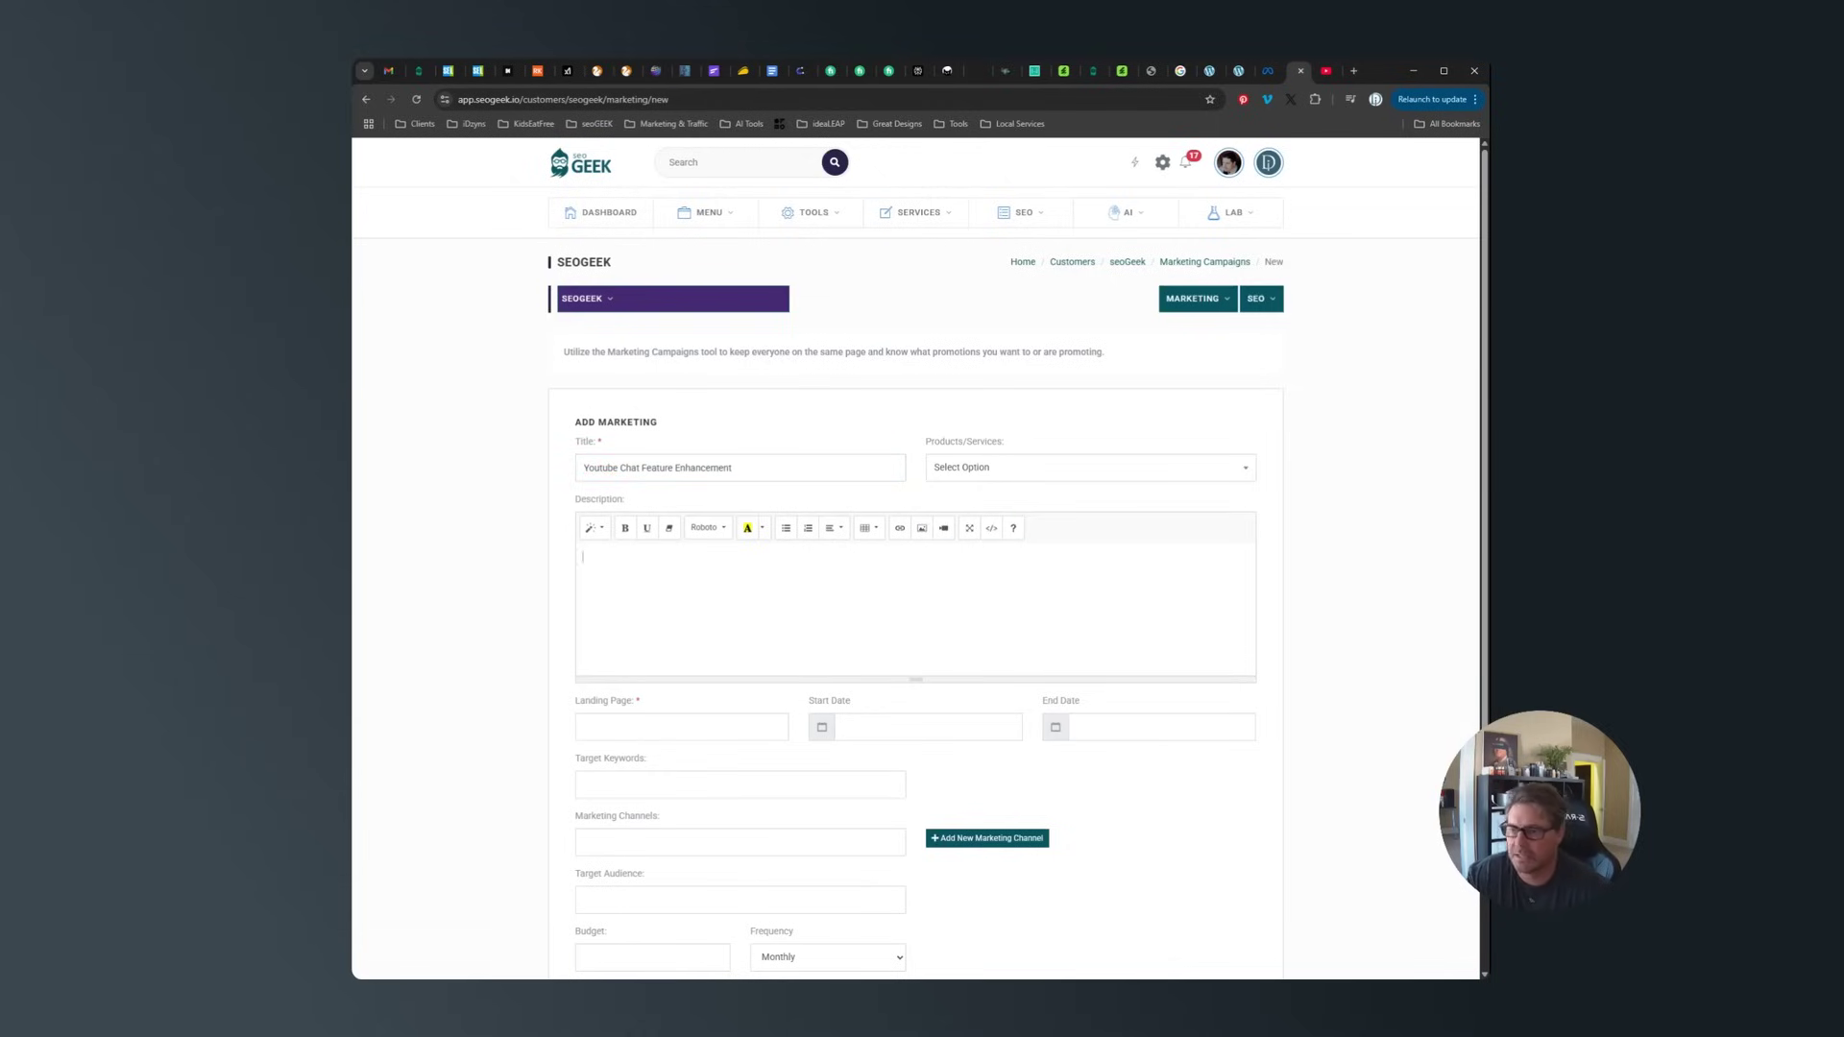
scroll(915, 576, down, 1)
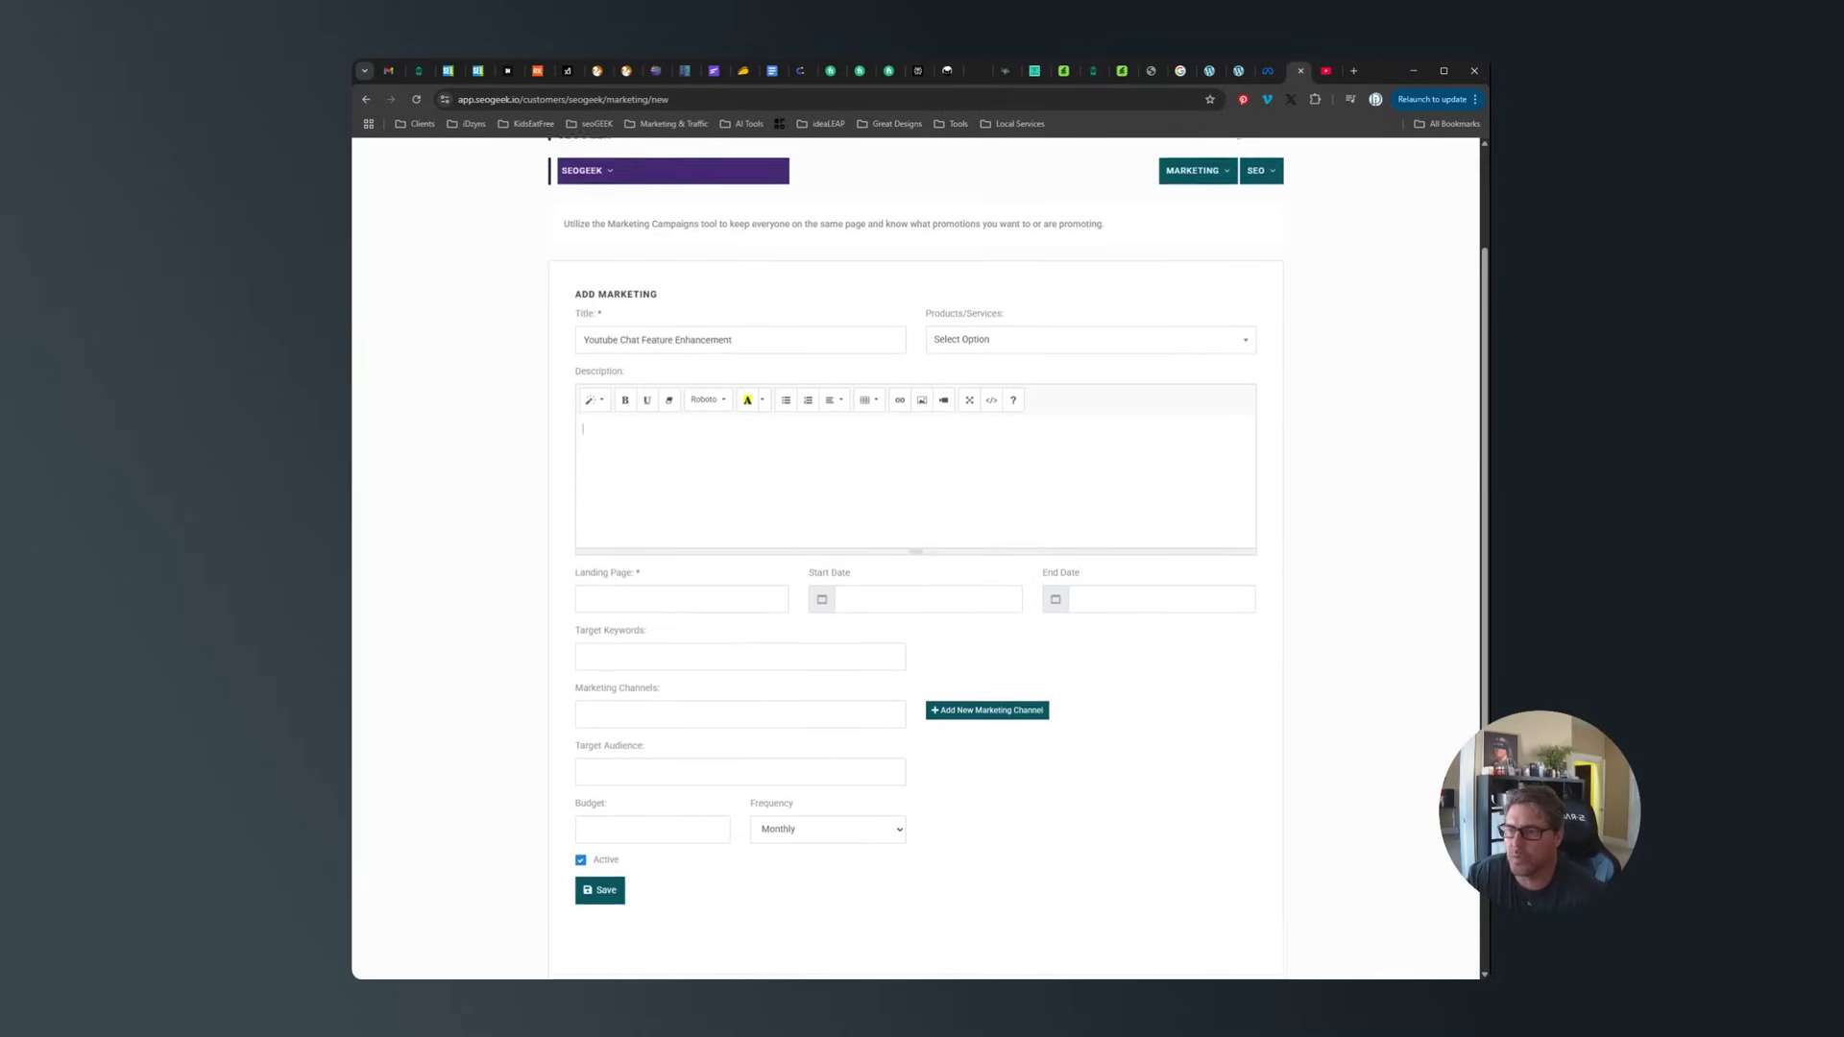
click(1327, 74)
Copy the SEOGEEK.io Chat Tool video link and focus the campaign's Landing Page field.
click(700, 351)
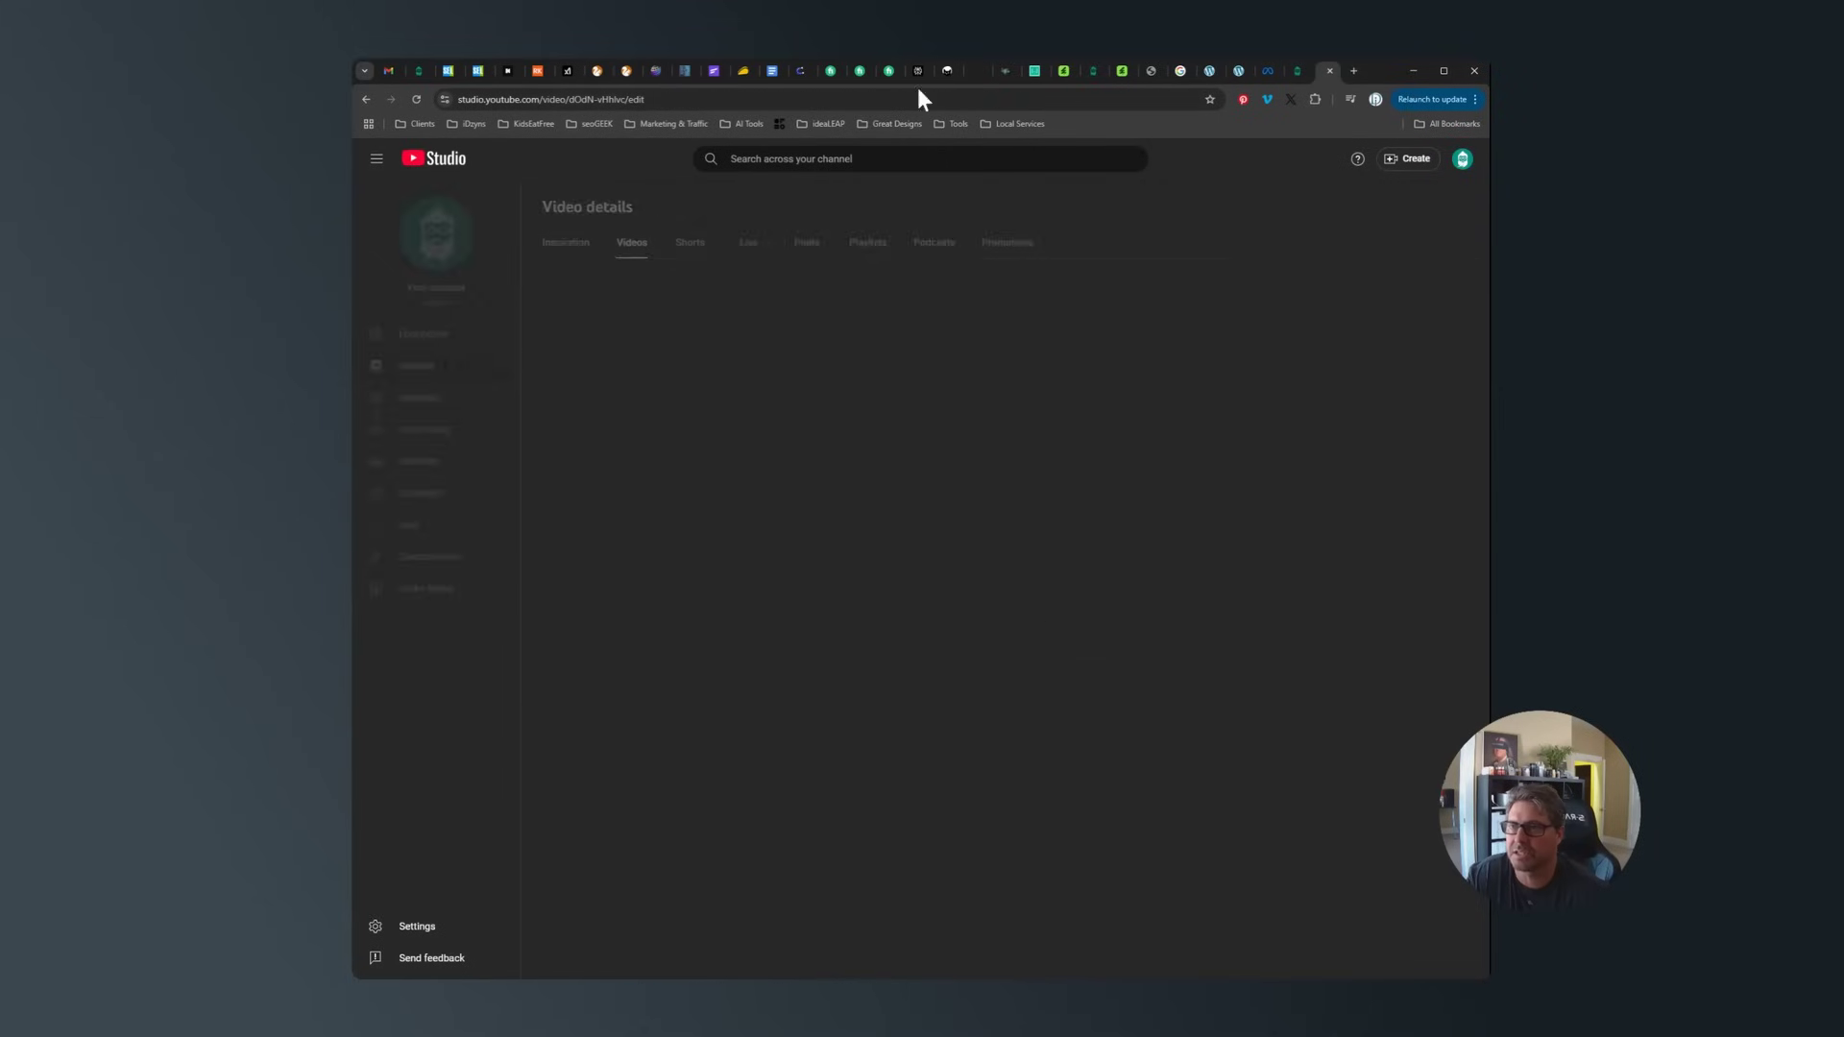
click(917, 98)
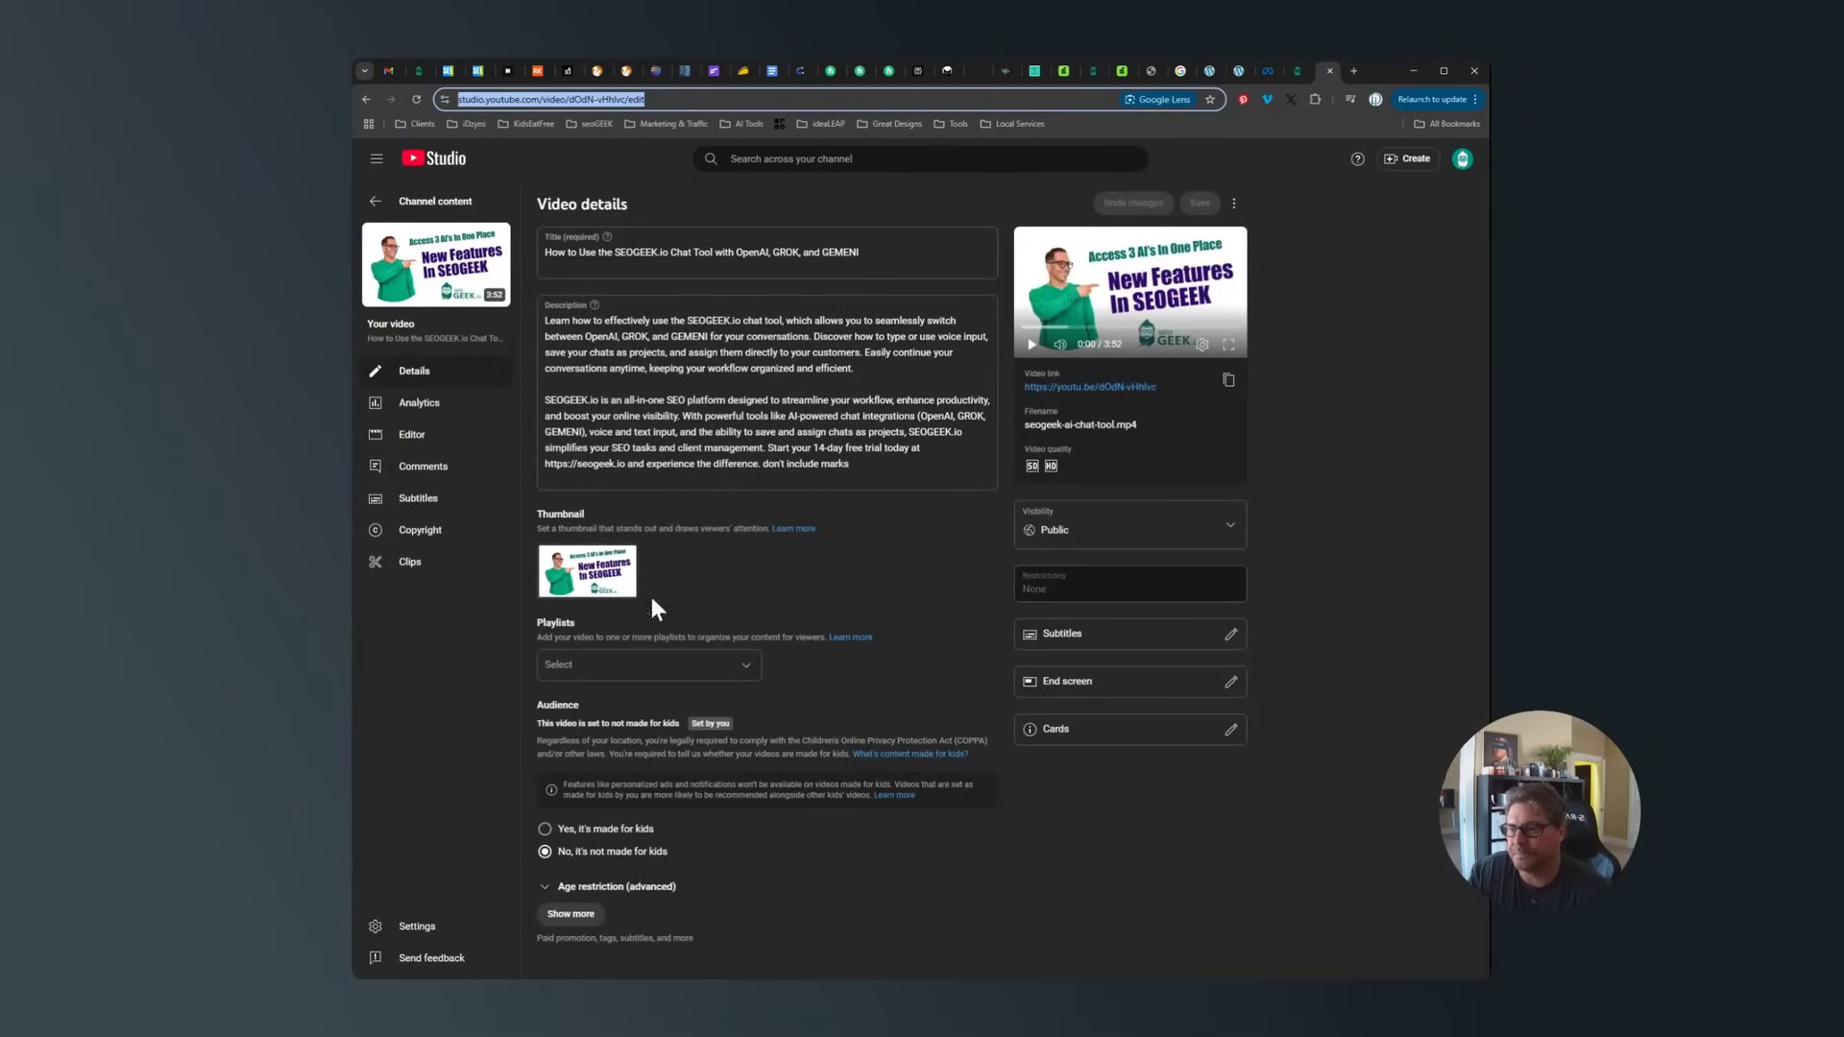
click(374, 203)
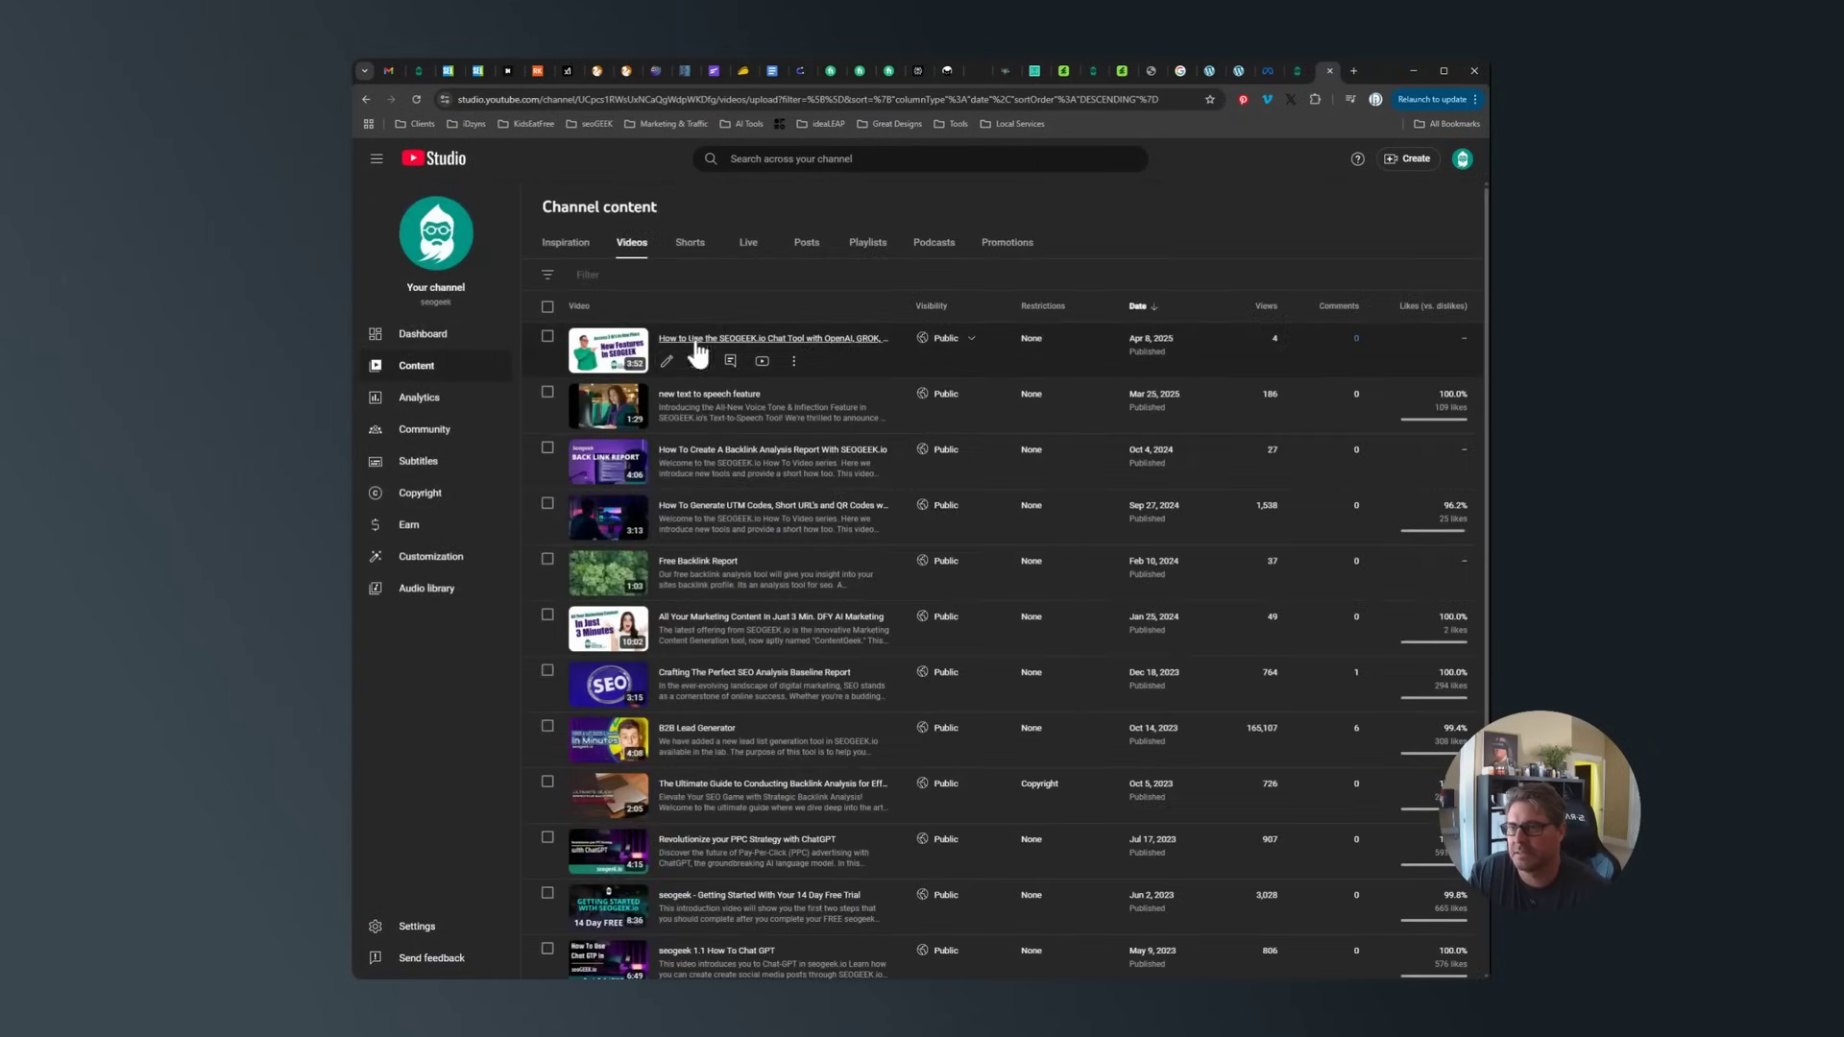
click(698, 354)
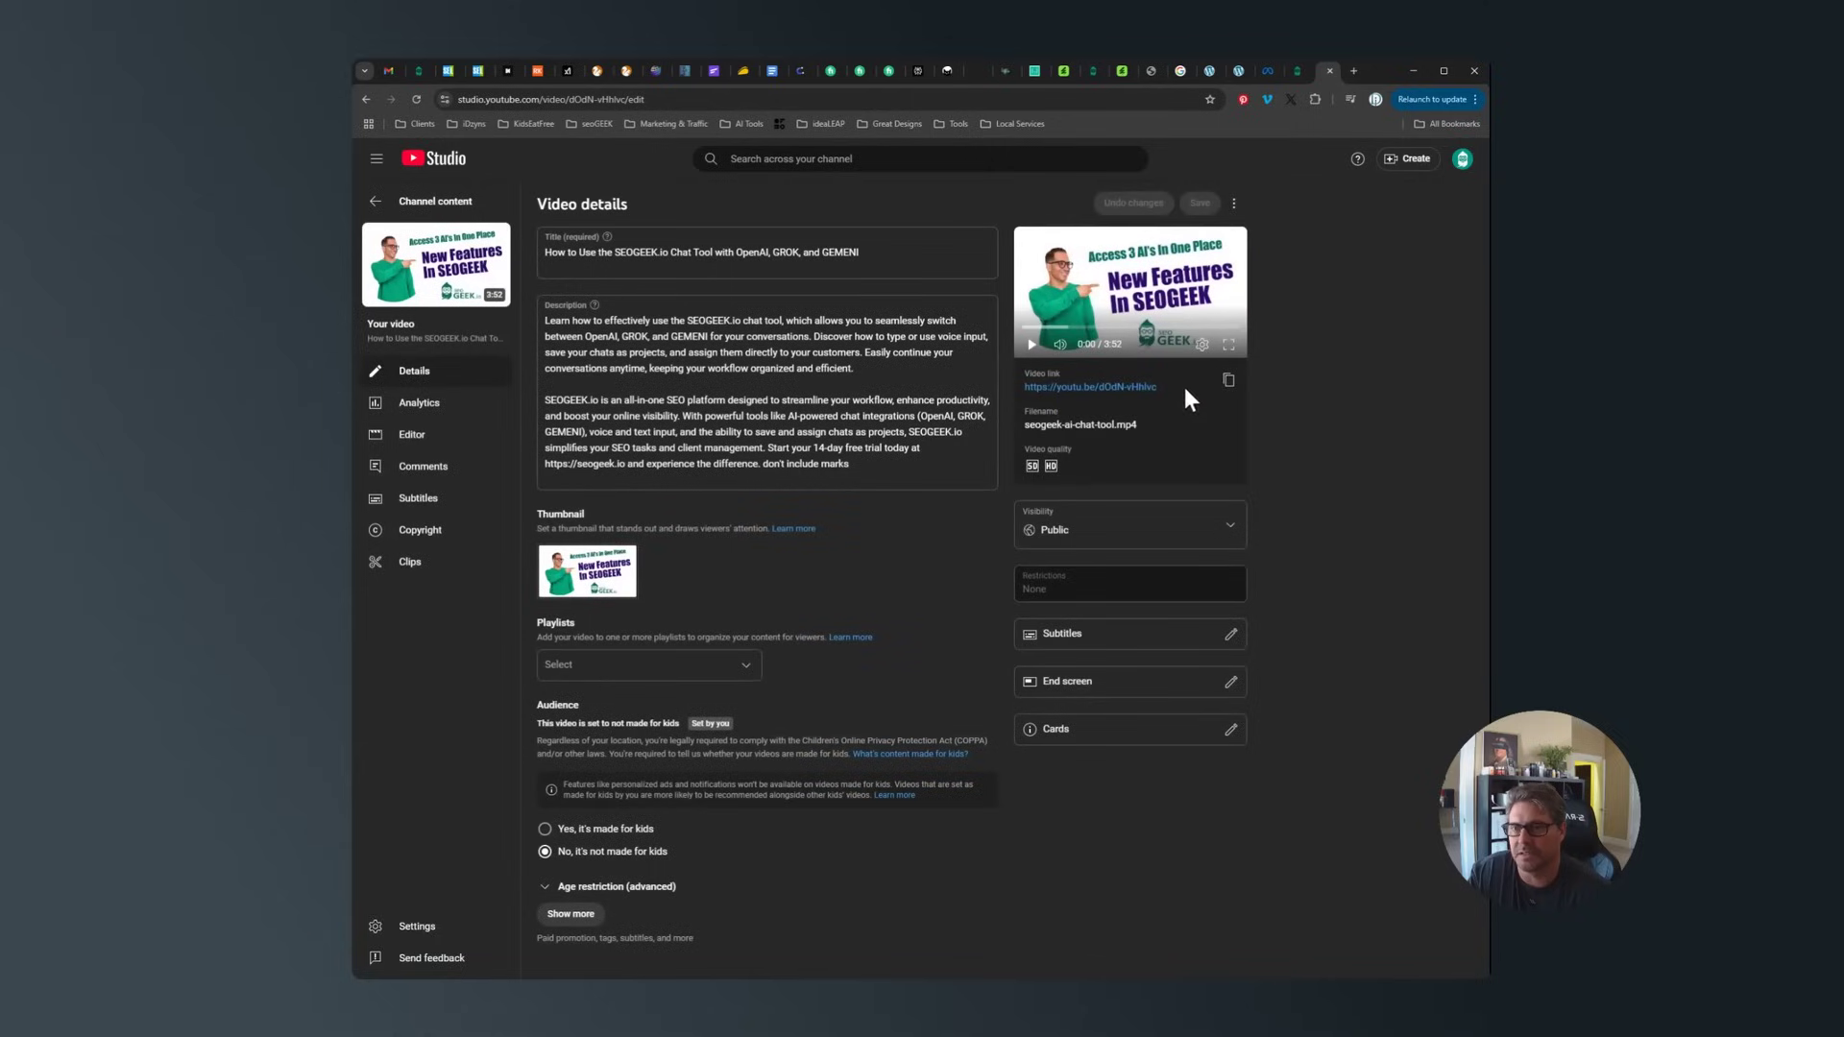
click(1227, 382)
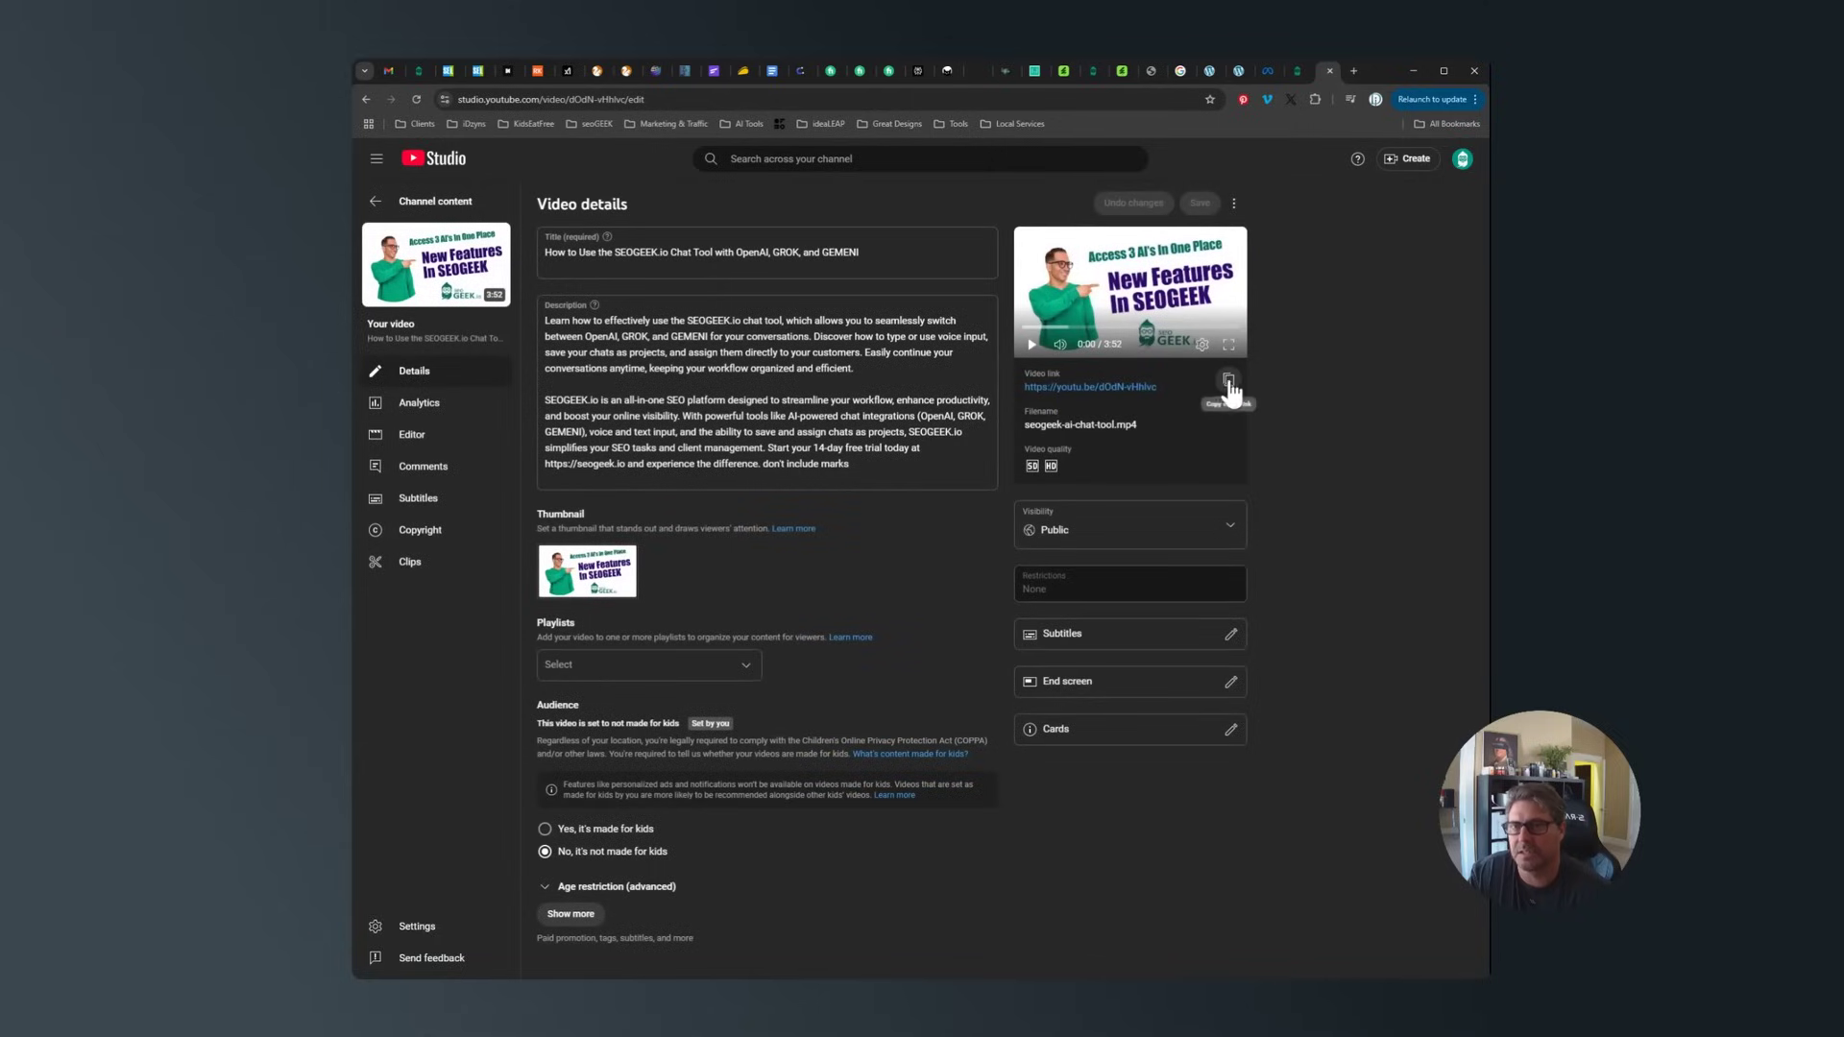
click(1296, 71)
click(680, 594)
Paste the video link as landing page and set dates 04/08/2025 to 06/30/2025.
key(ctrl+v)
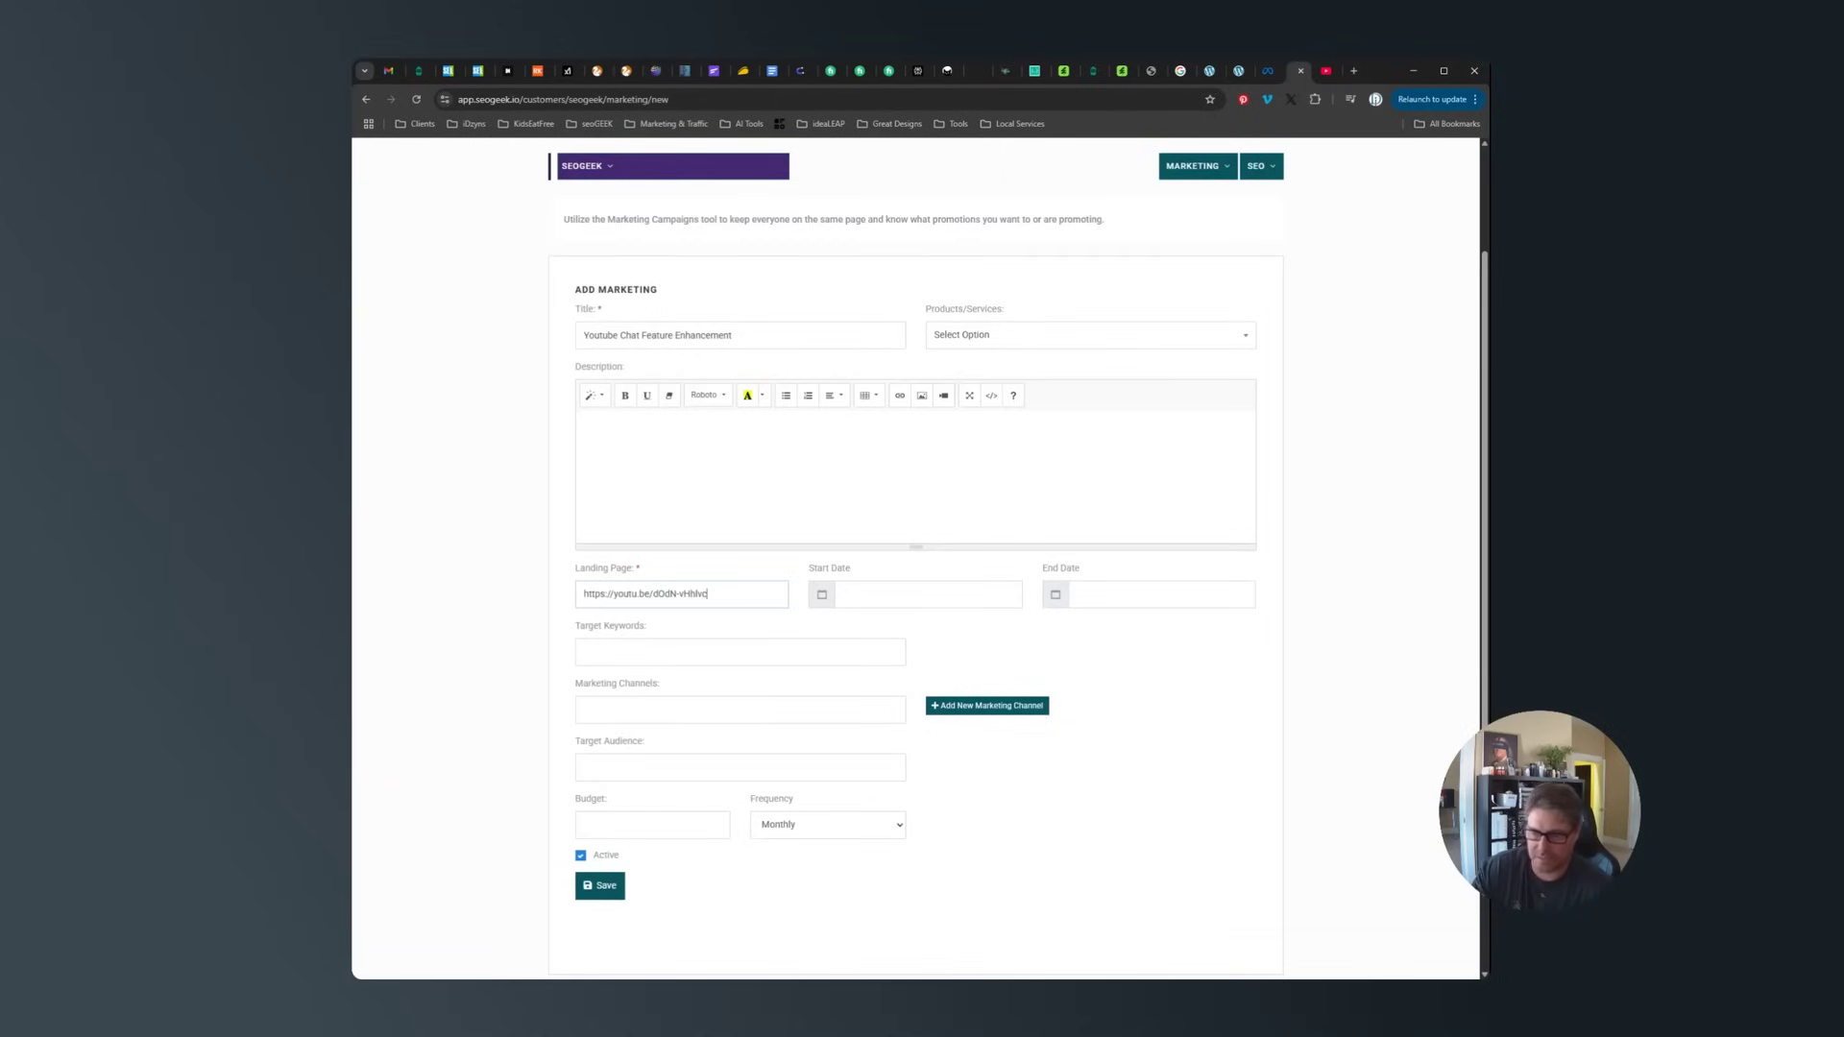
click(864, 594)
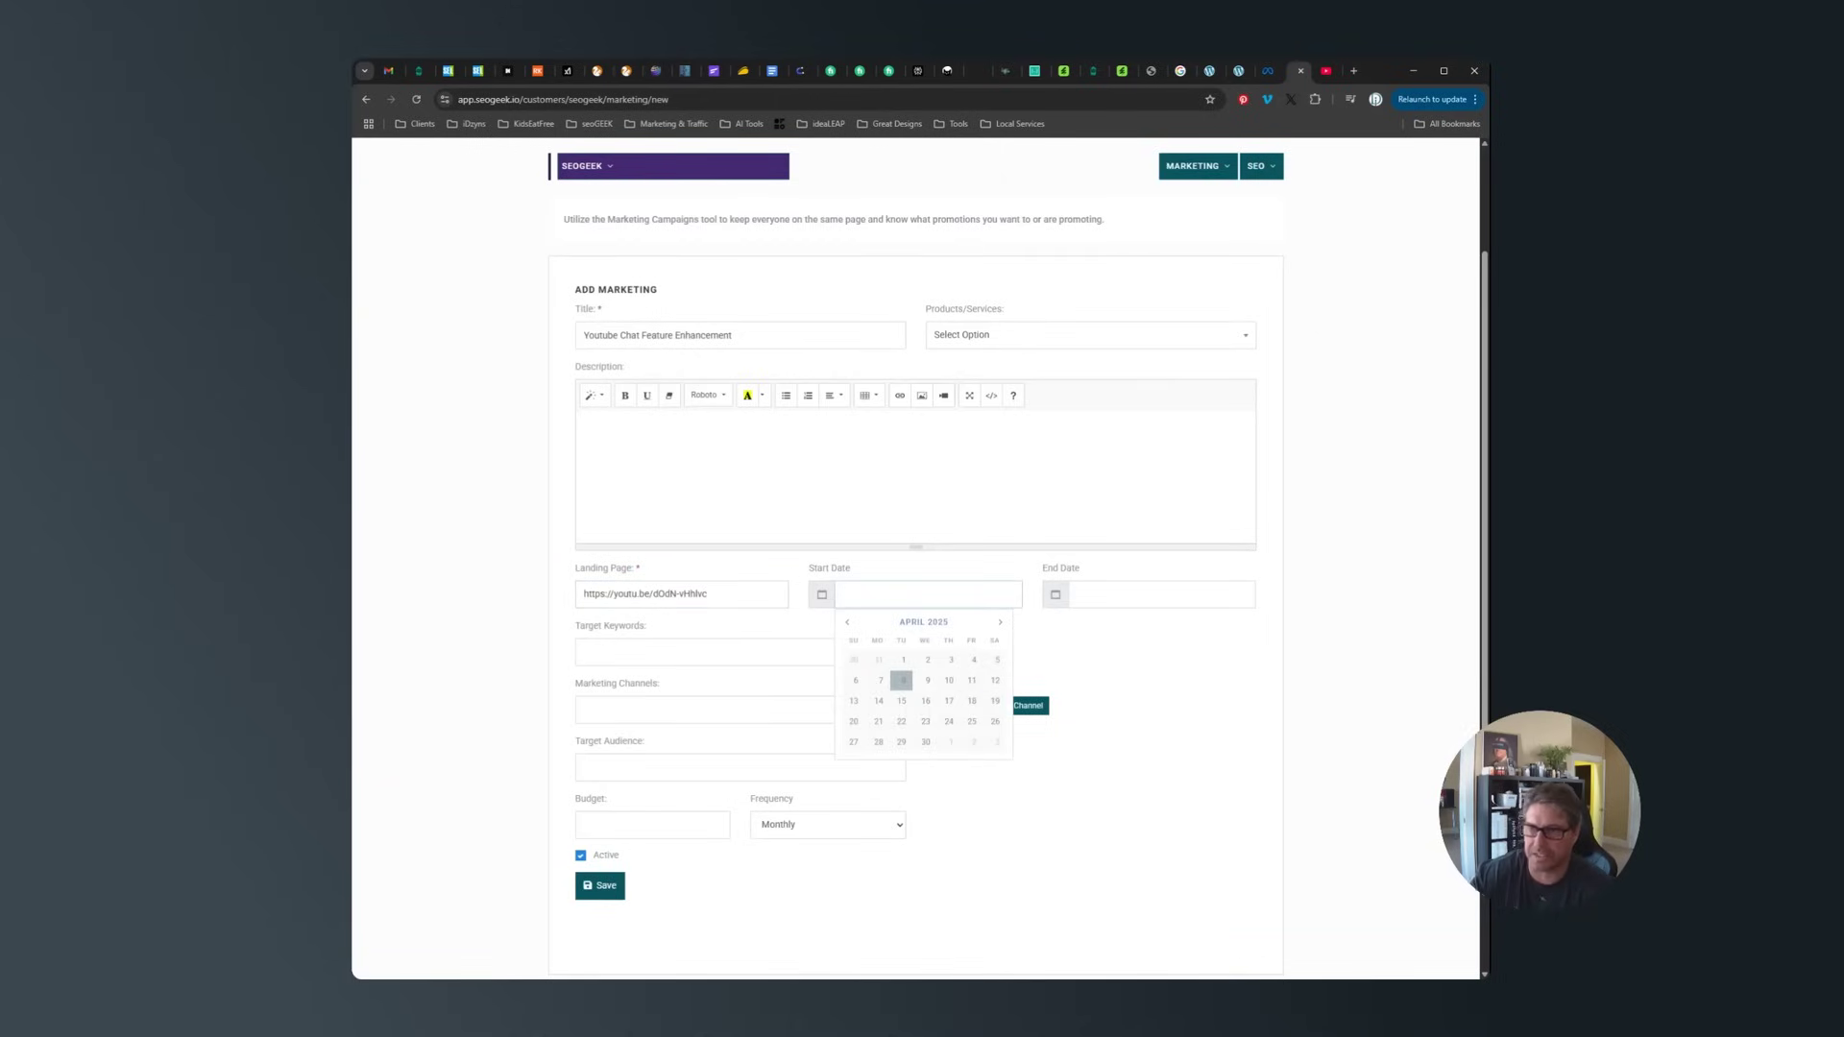
click(903, 679)
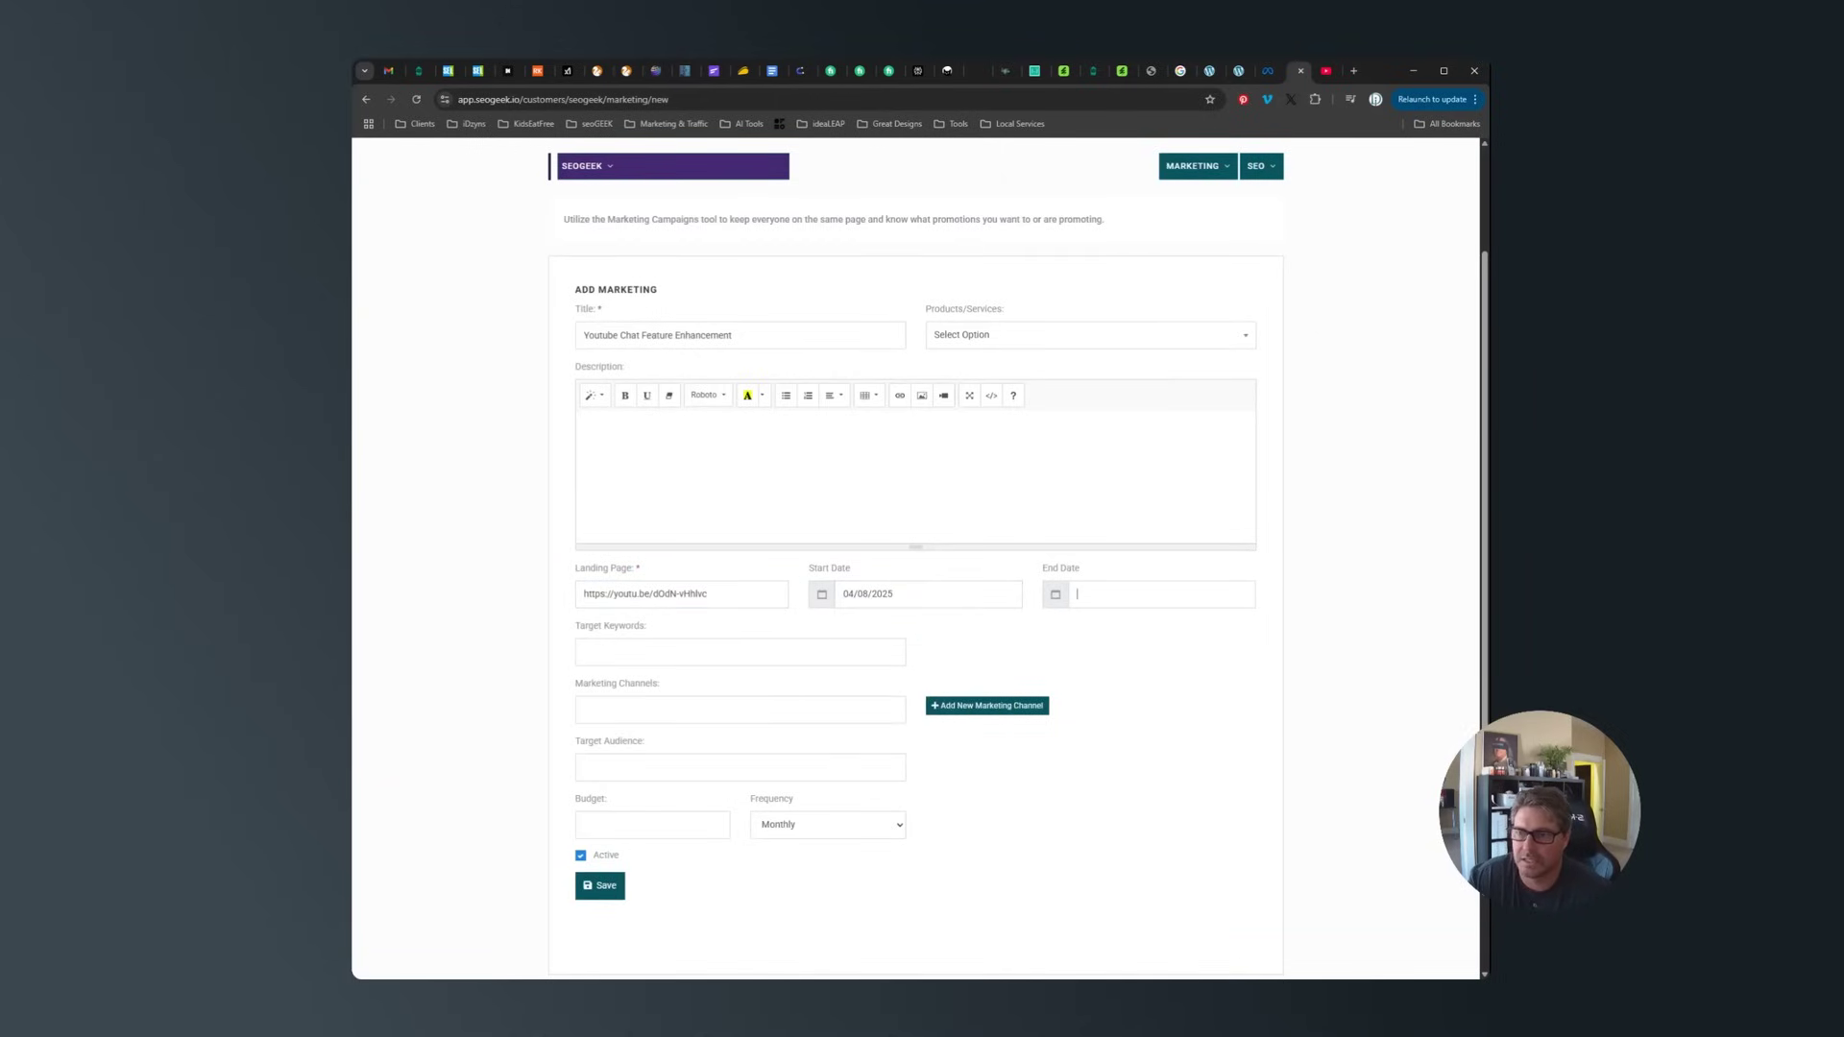
click(1216, 595)
double_click(1233, 625)
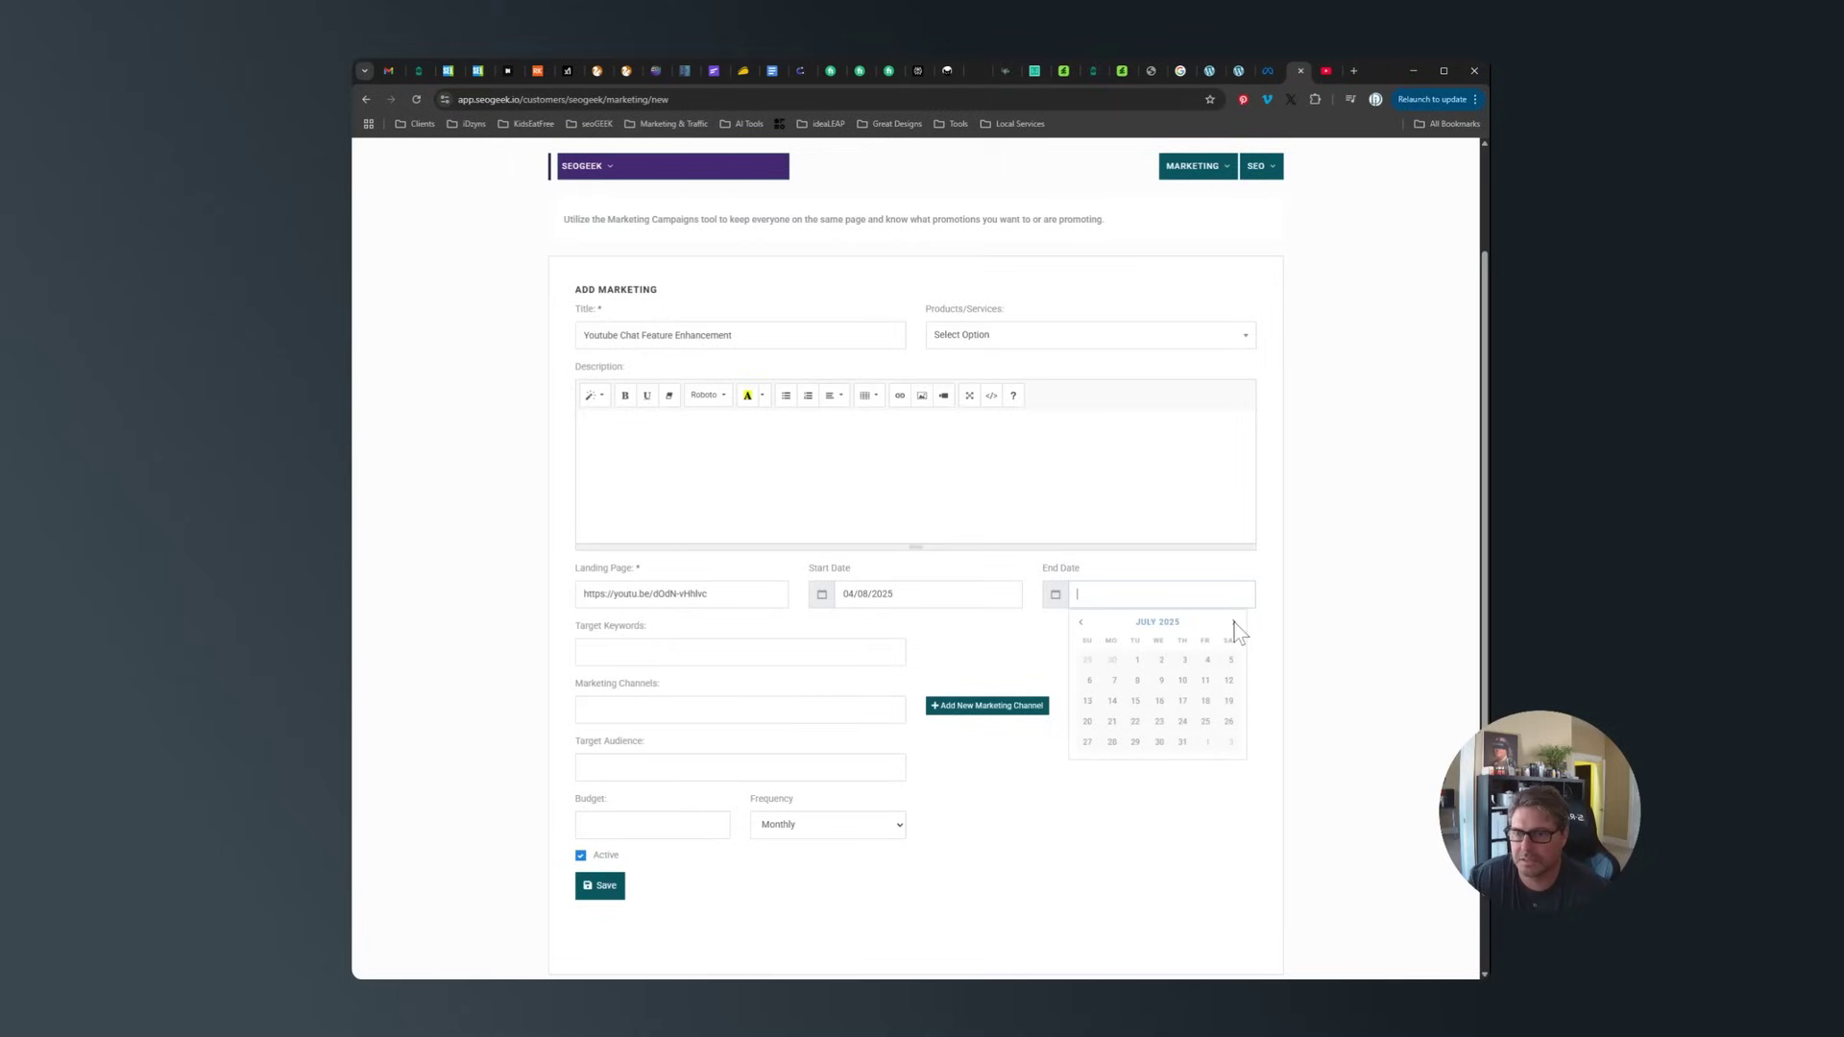
click(1080, 635)
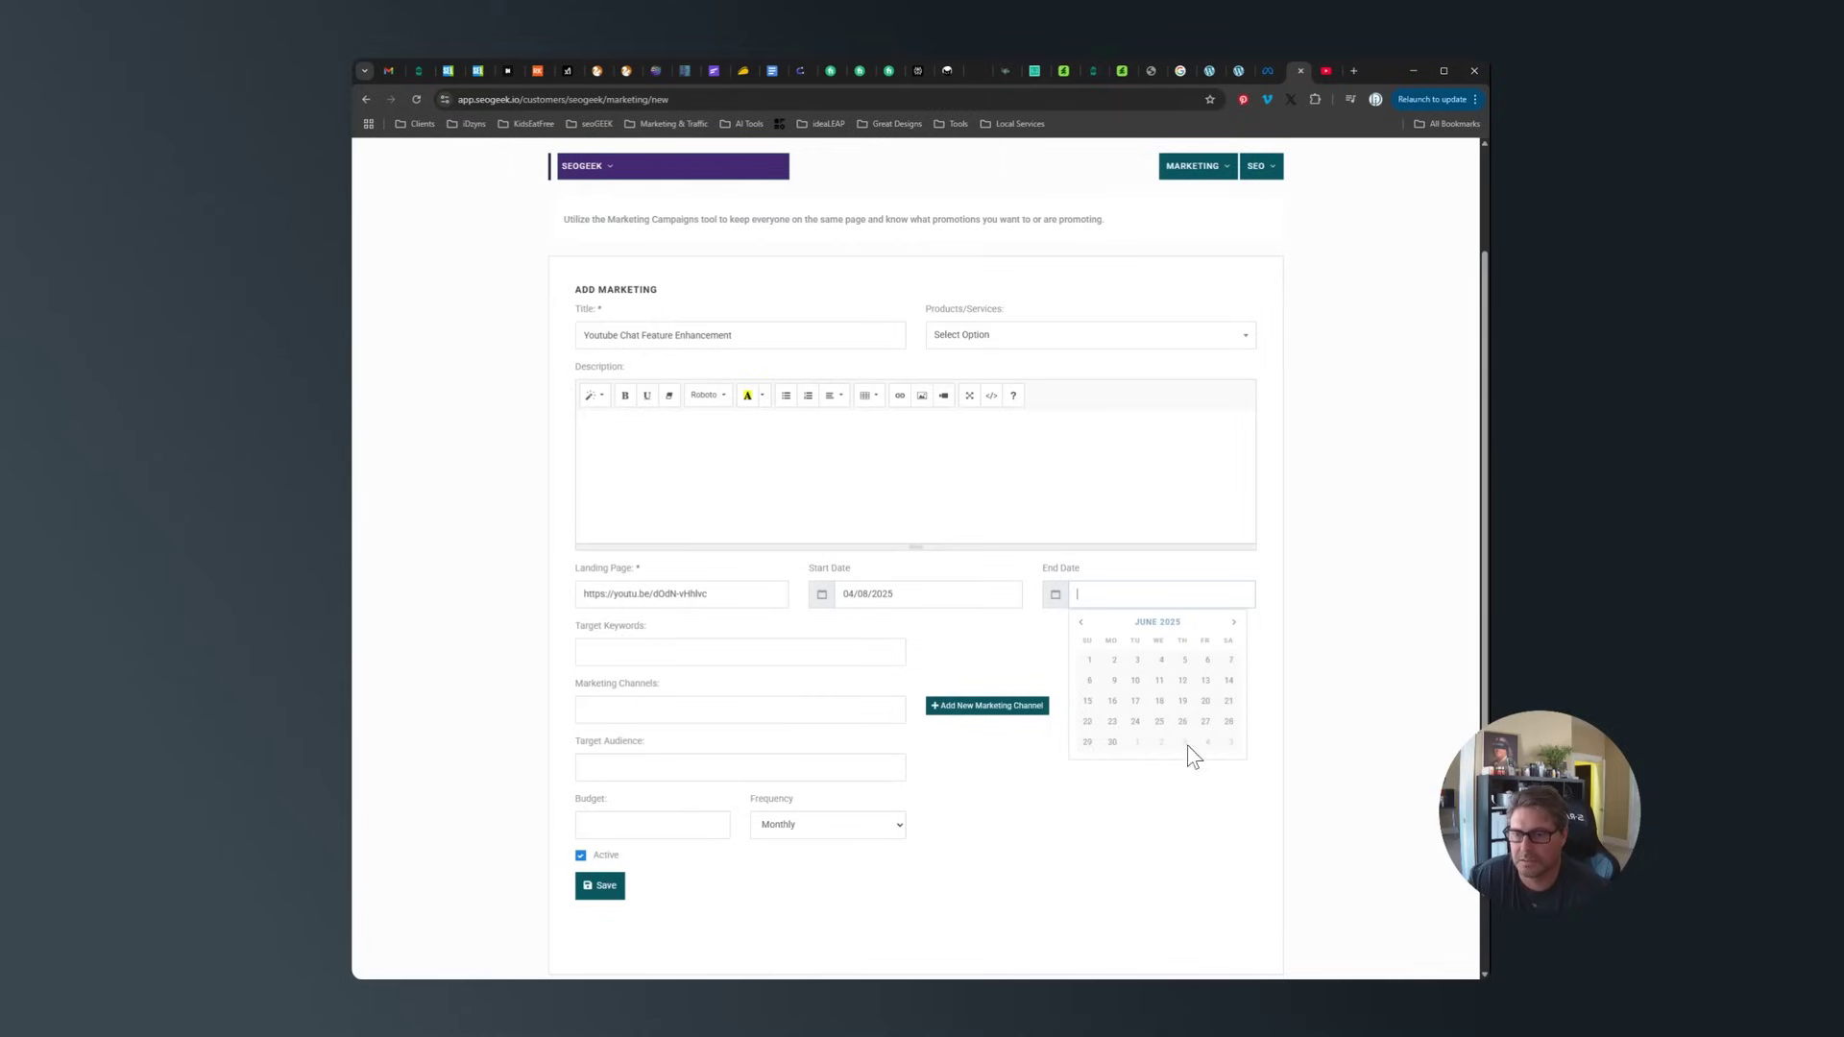
click(1111, 743)
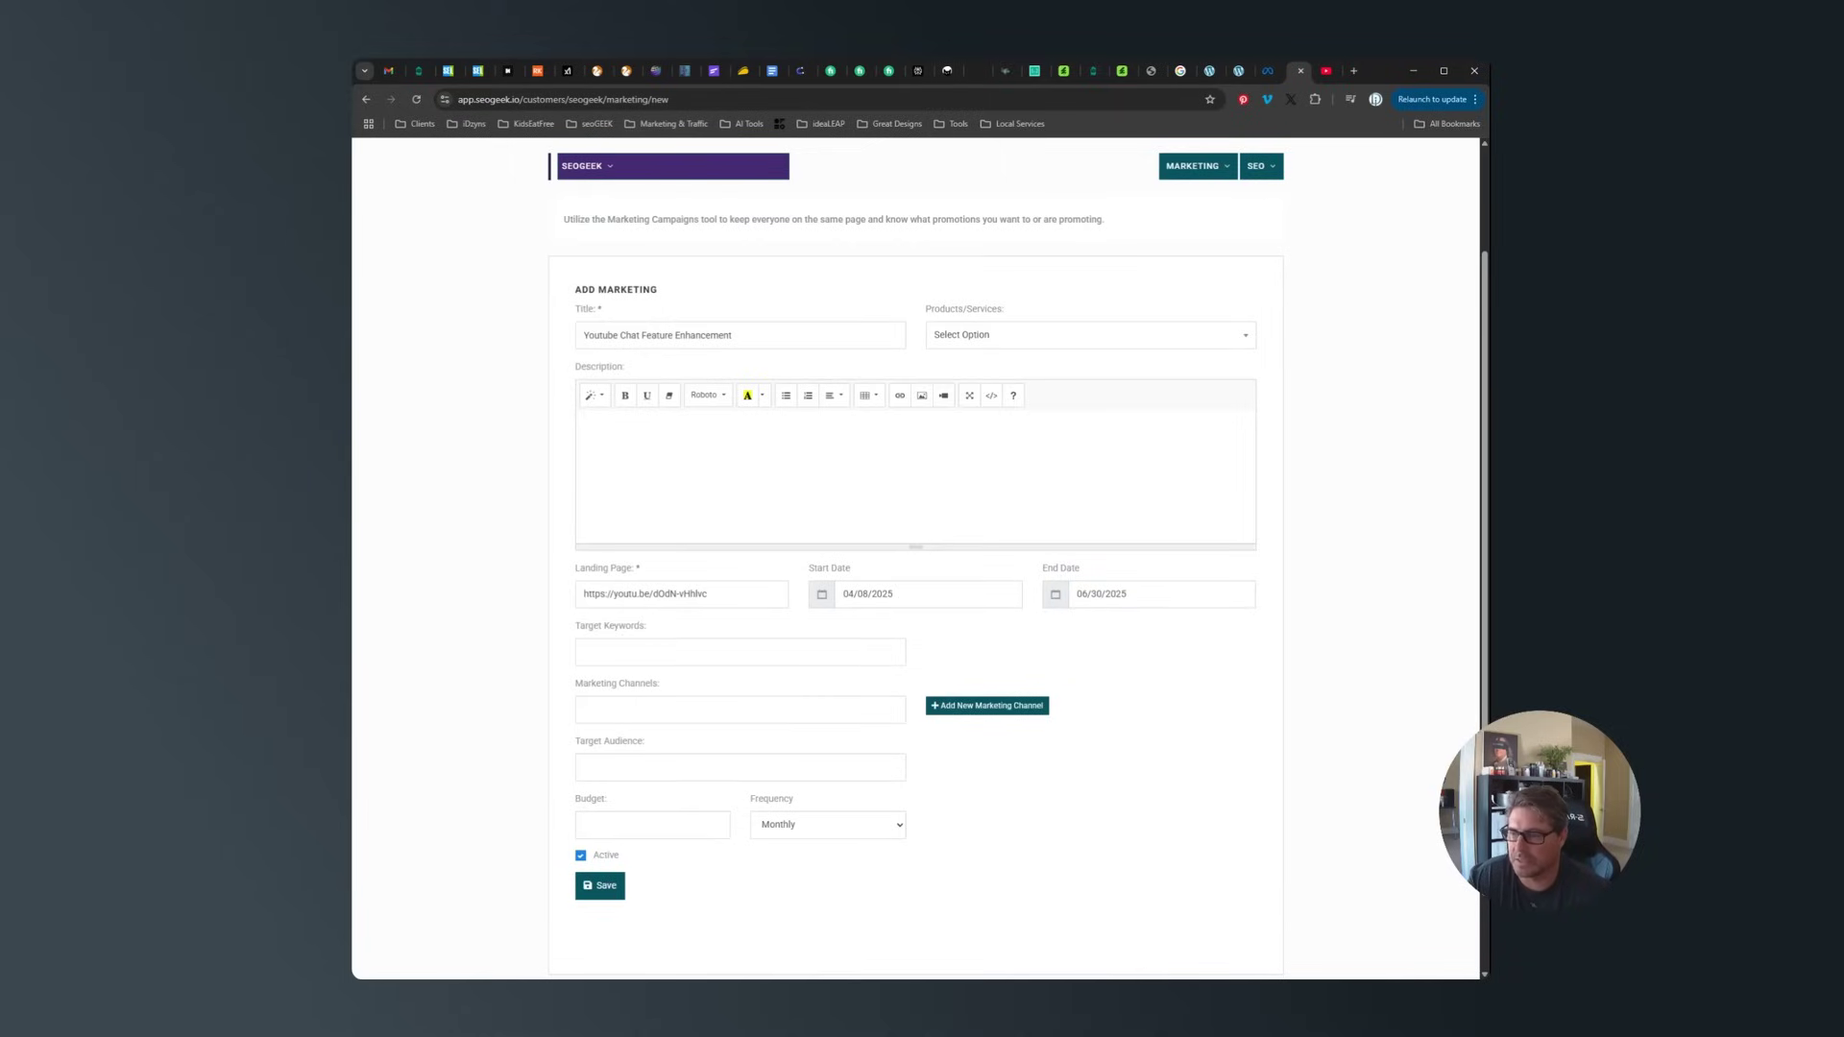
Select Taboola as the campaign channel and leave Target Audience empty.
click(739, 707)
text(taboo)
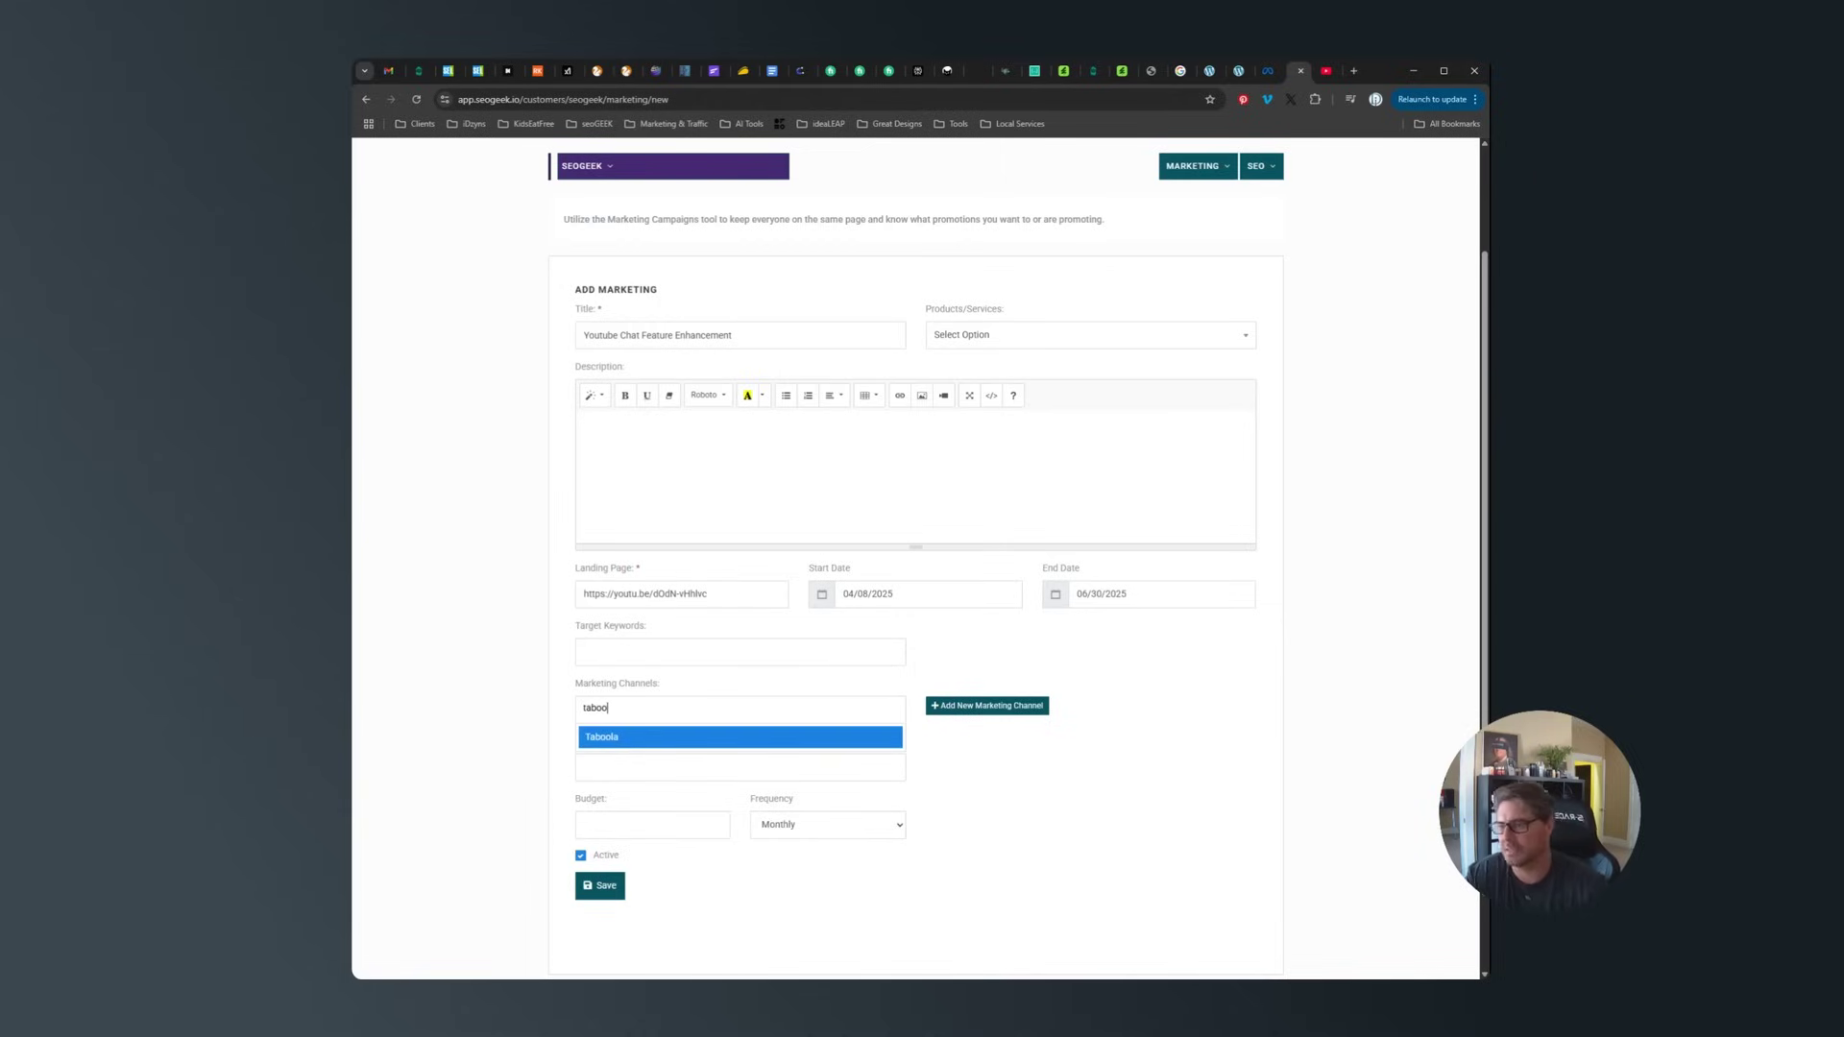
click(603, 735)
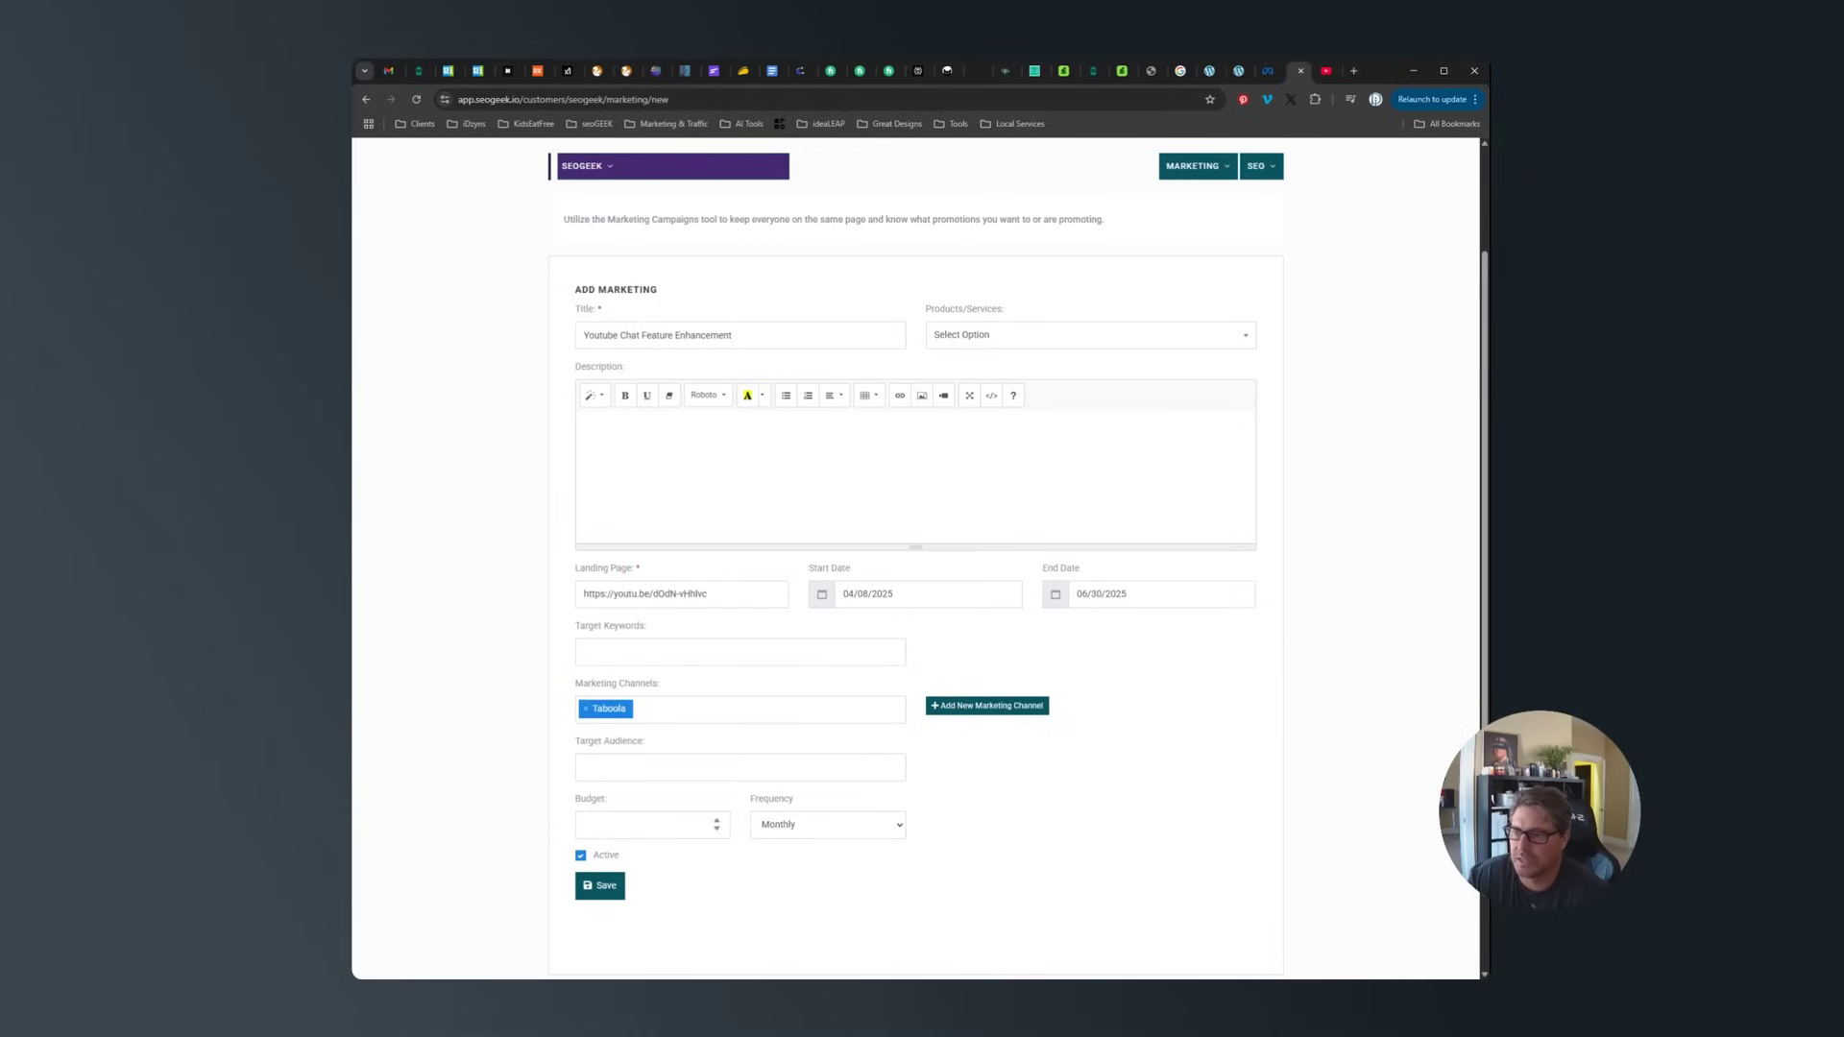
text(99)
click(739, 766)
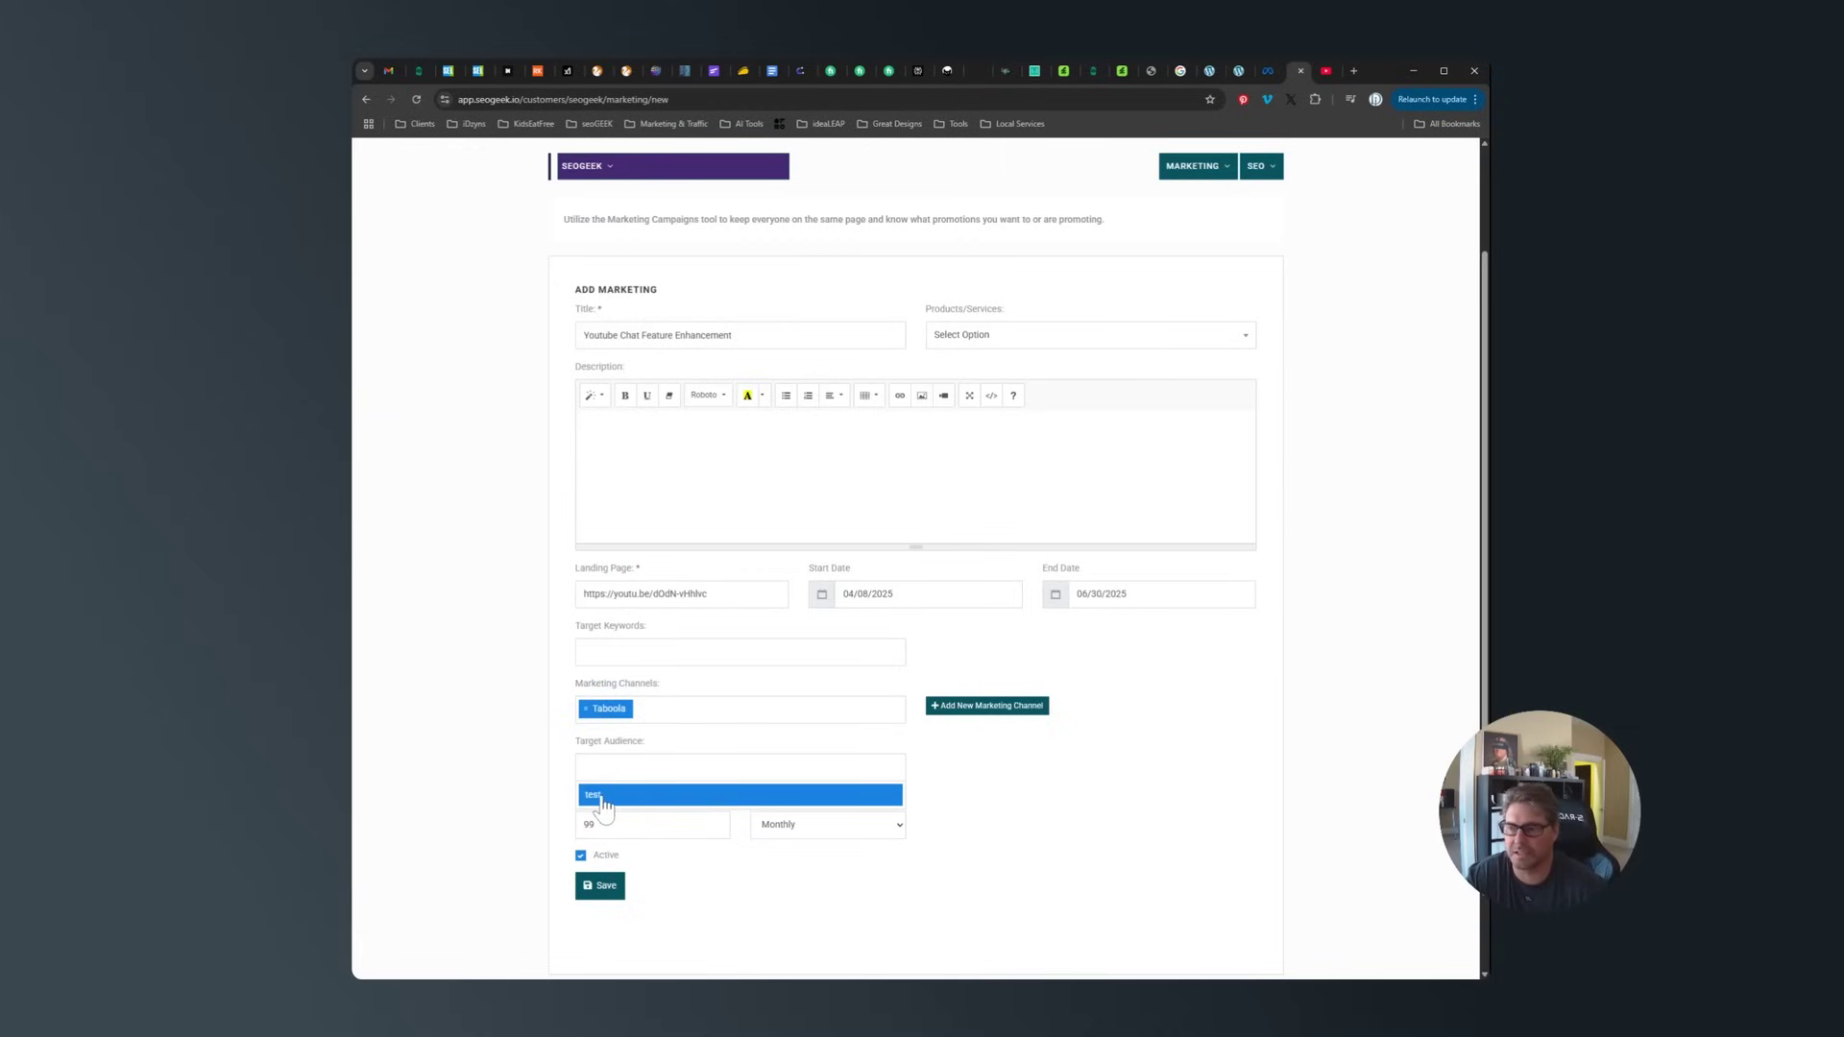
key(Escape)
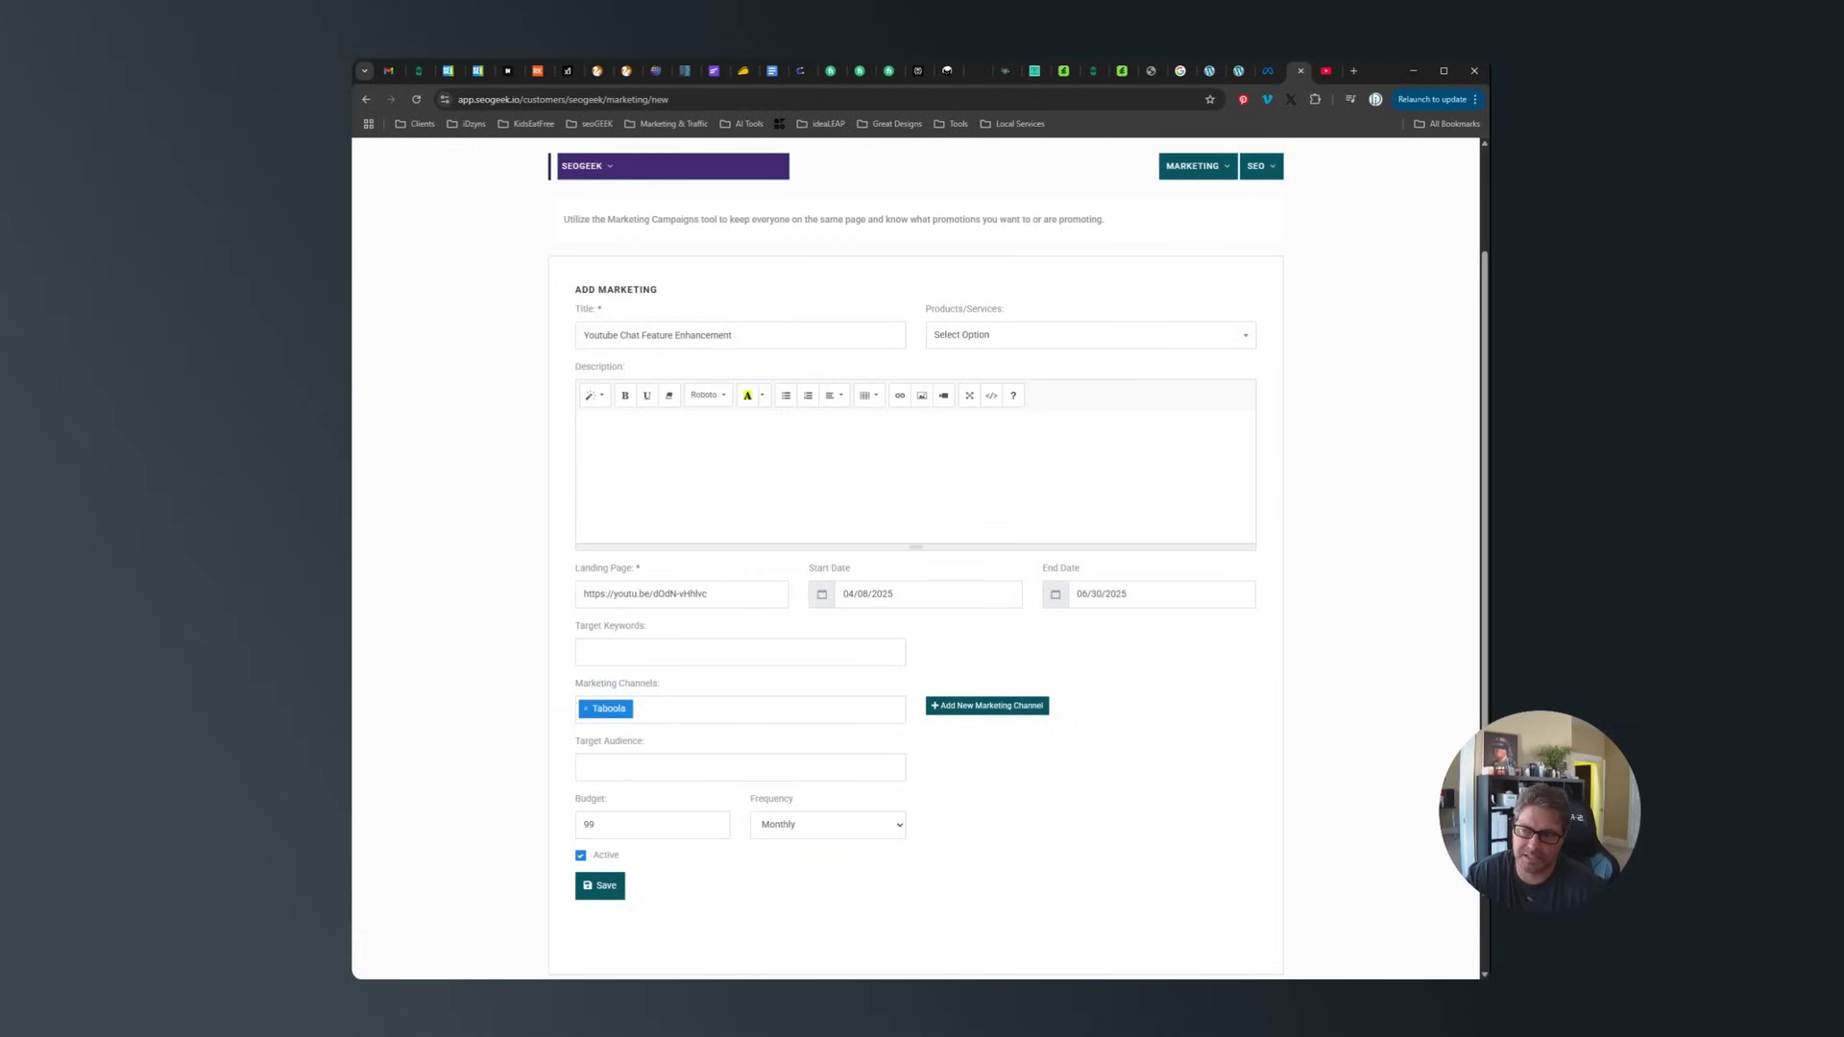
key(Down)
click(1193, 168)
click(1196, 170)
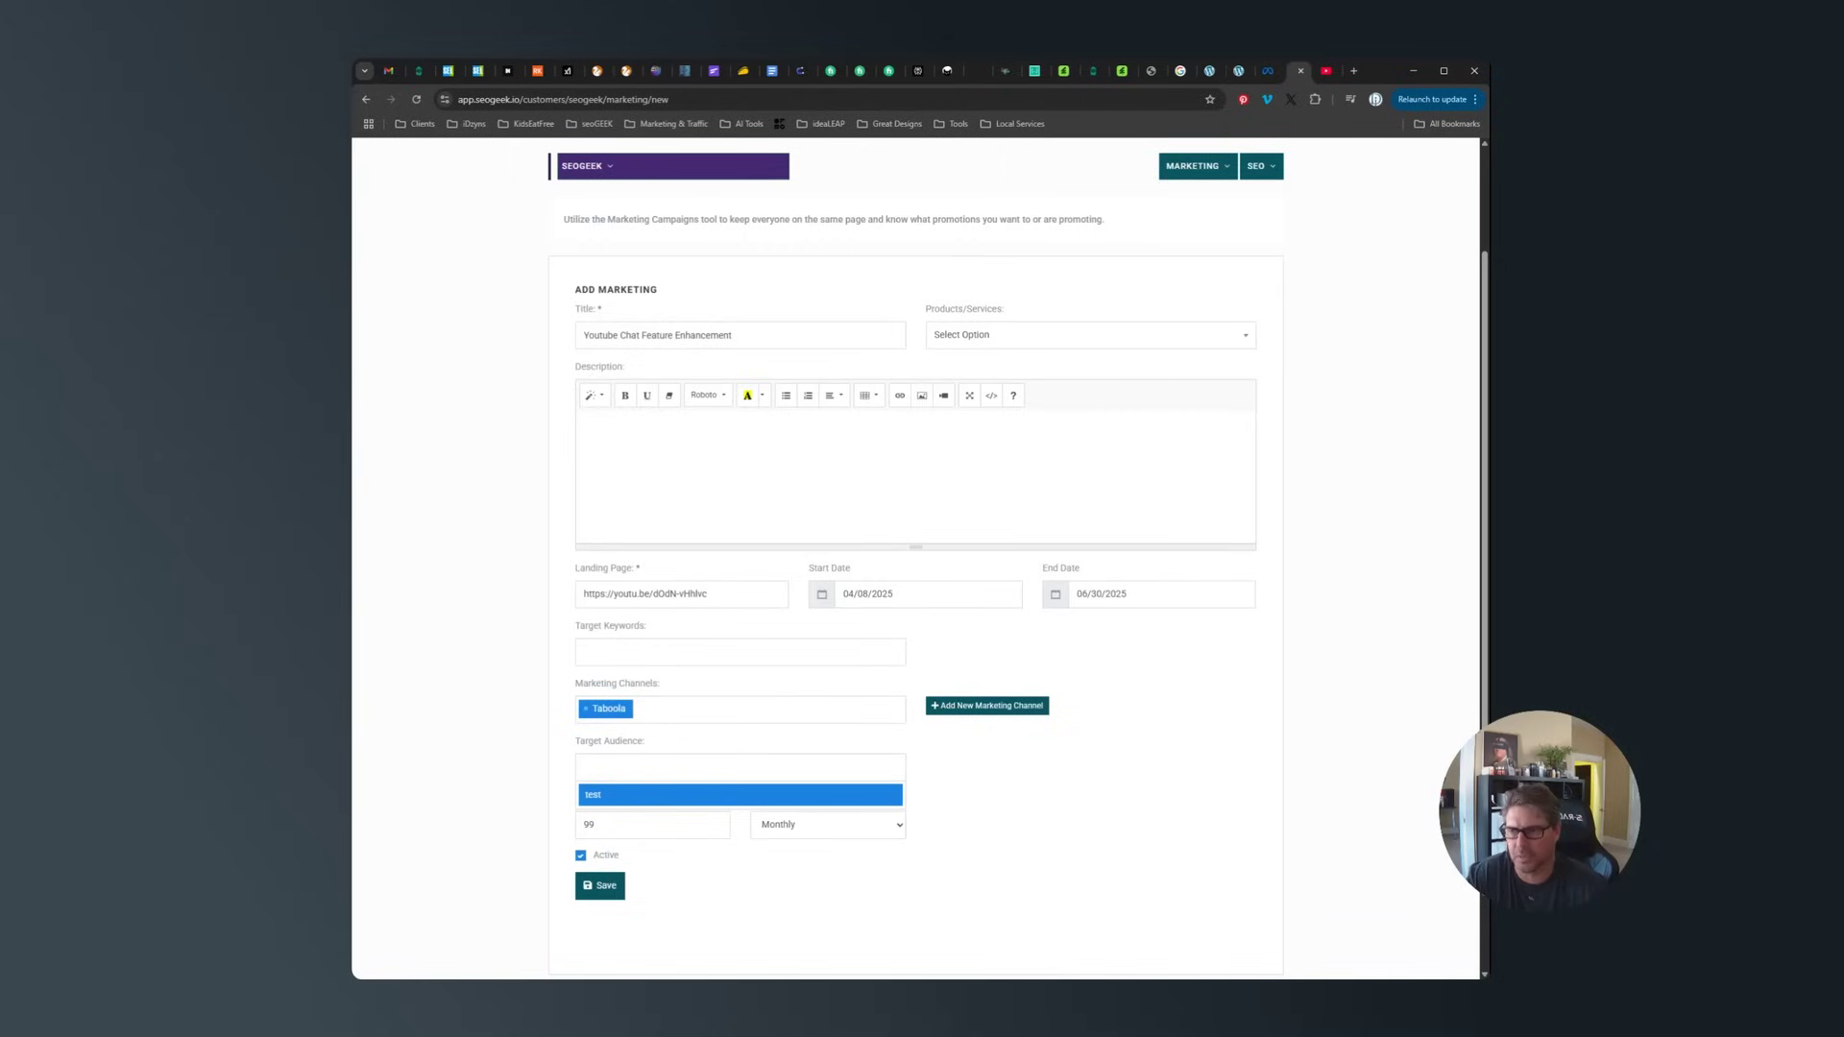
click(992, 795)
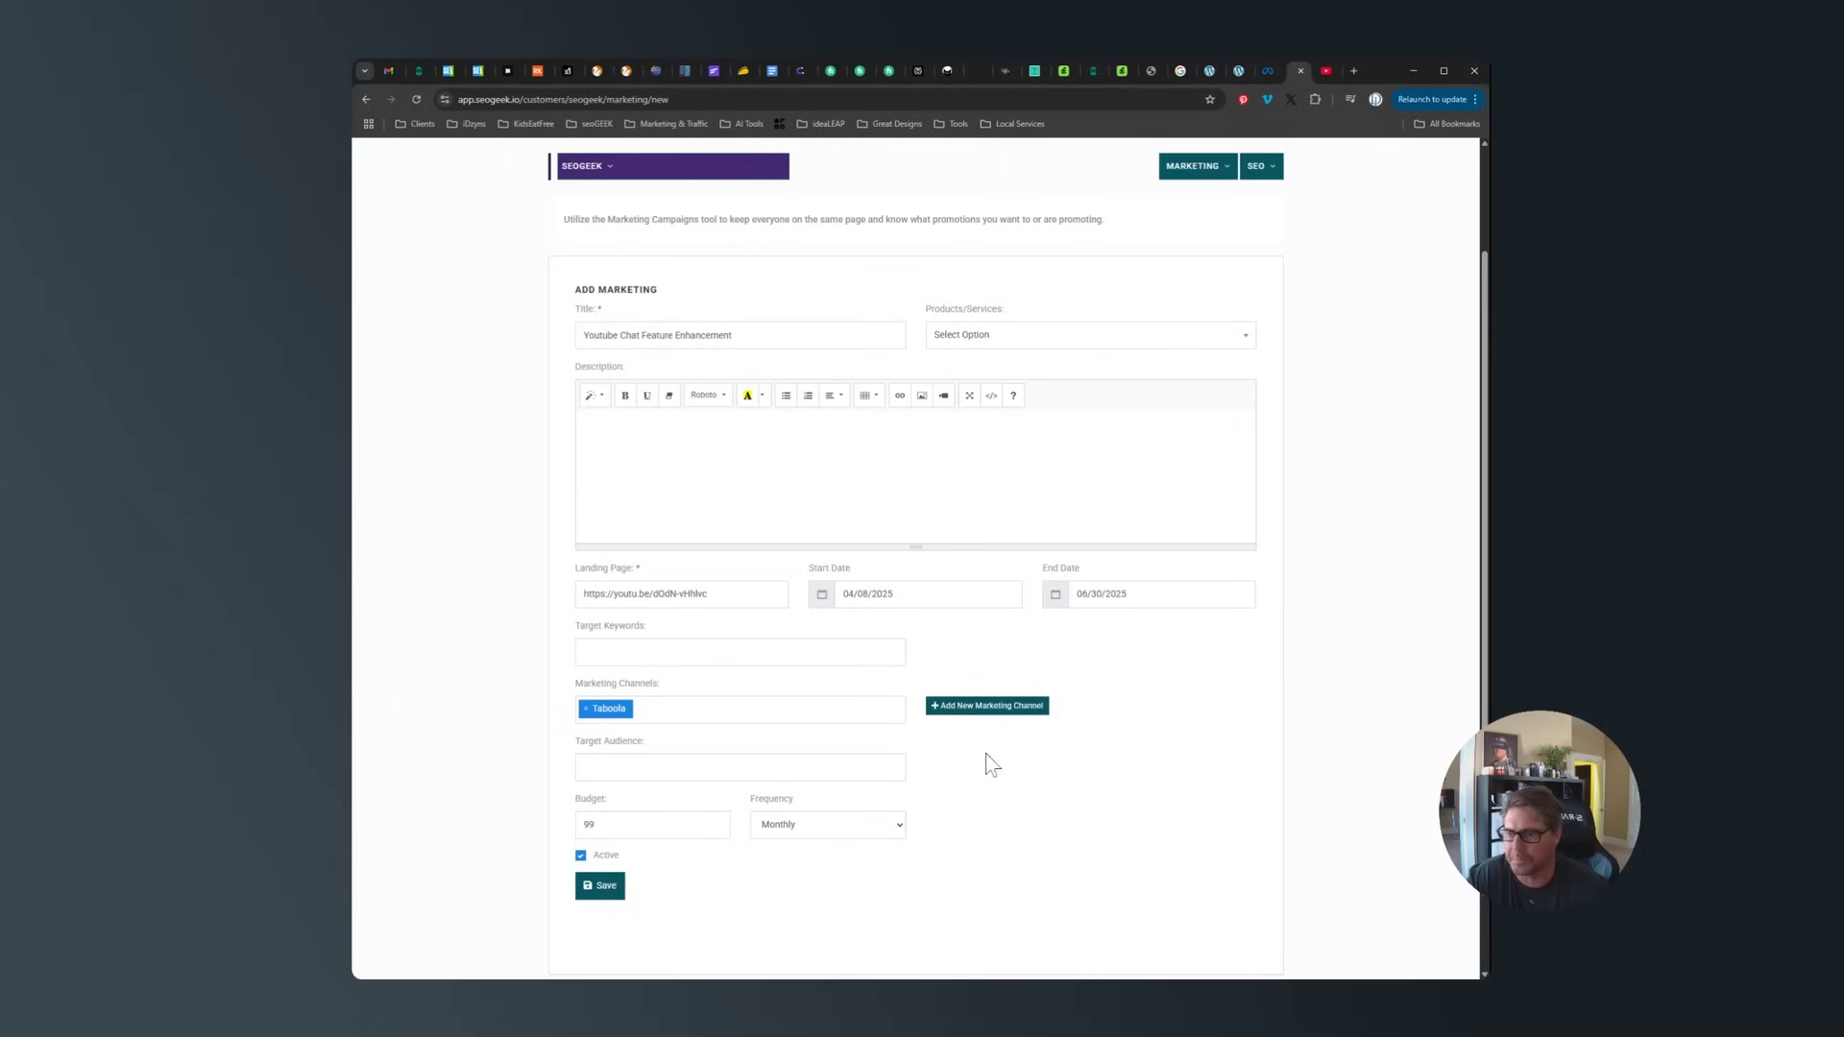
Save the campaign, then open the marketing sections list.
click(601, 885)
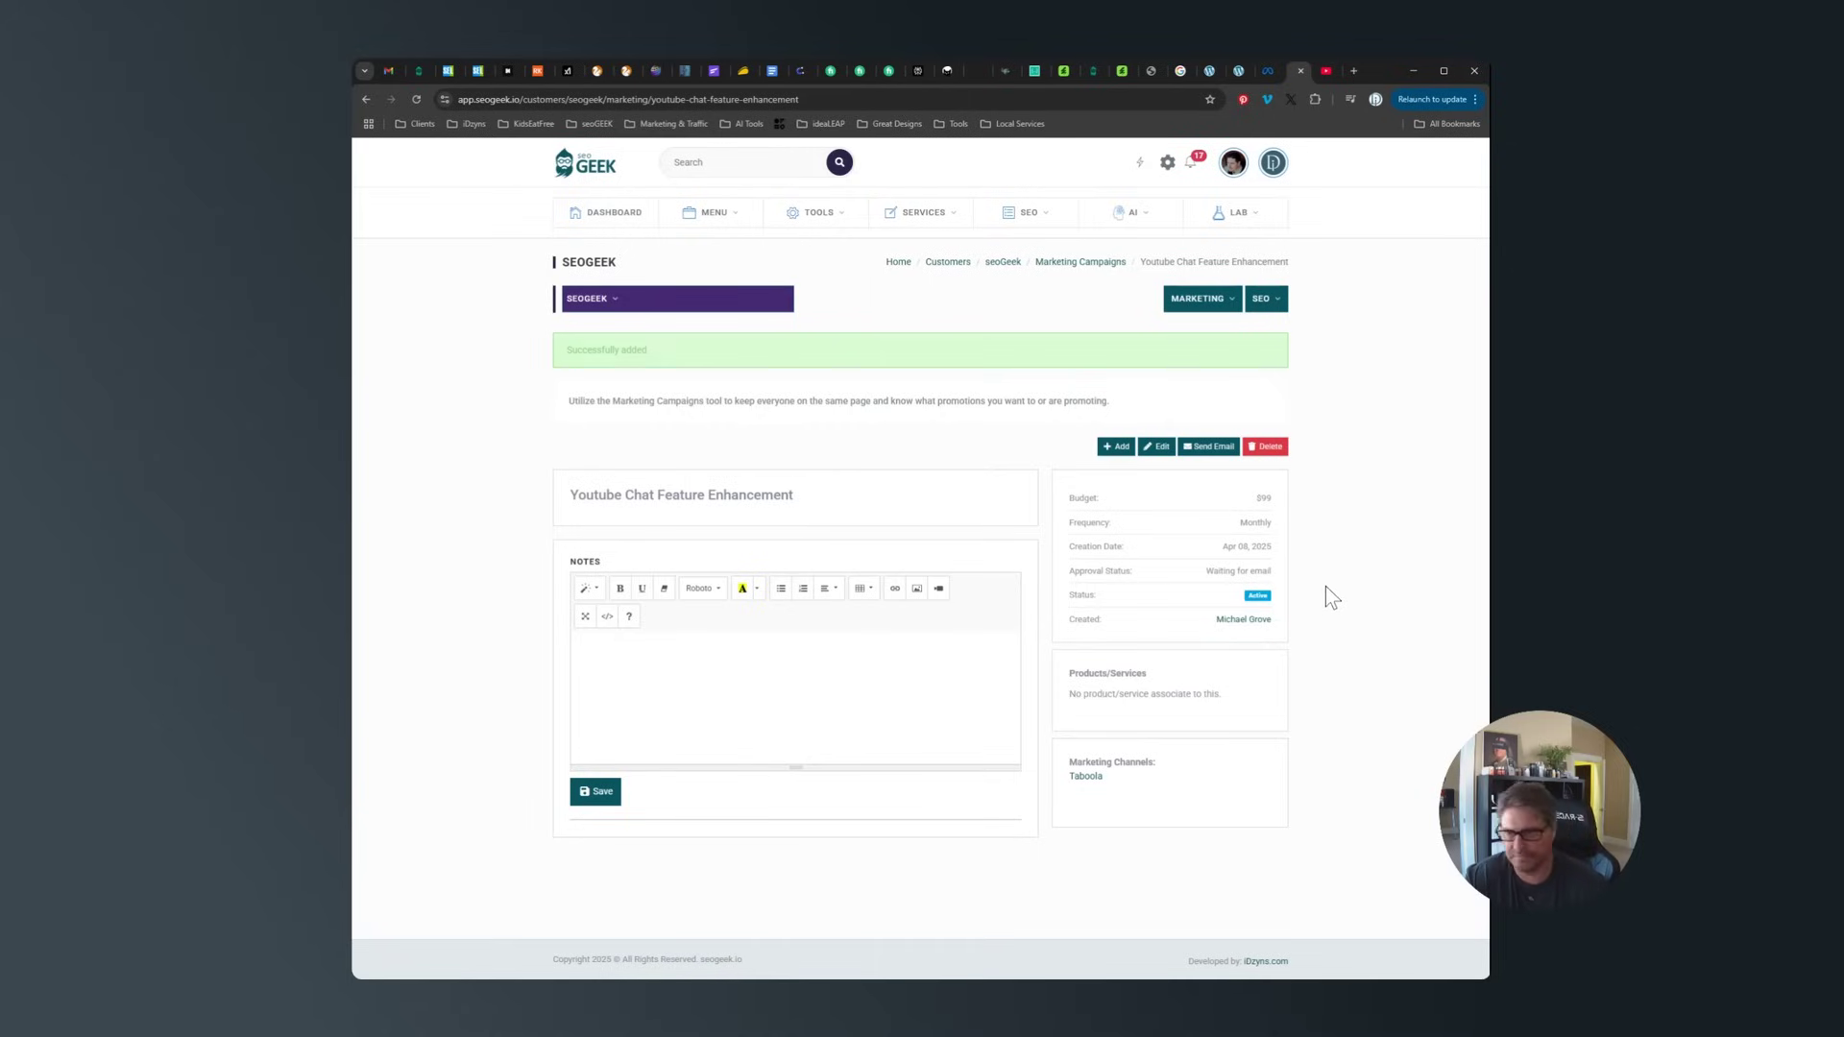
click(1201, 299)
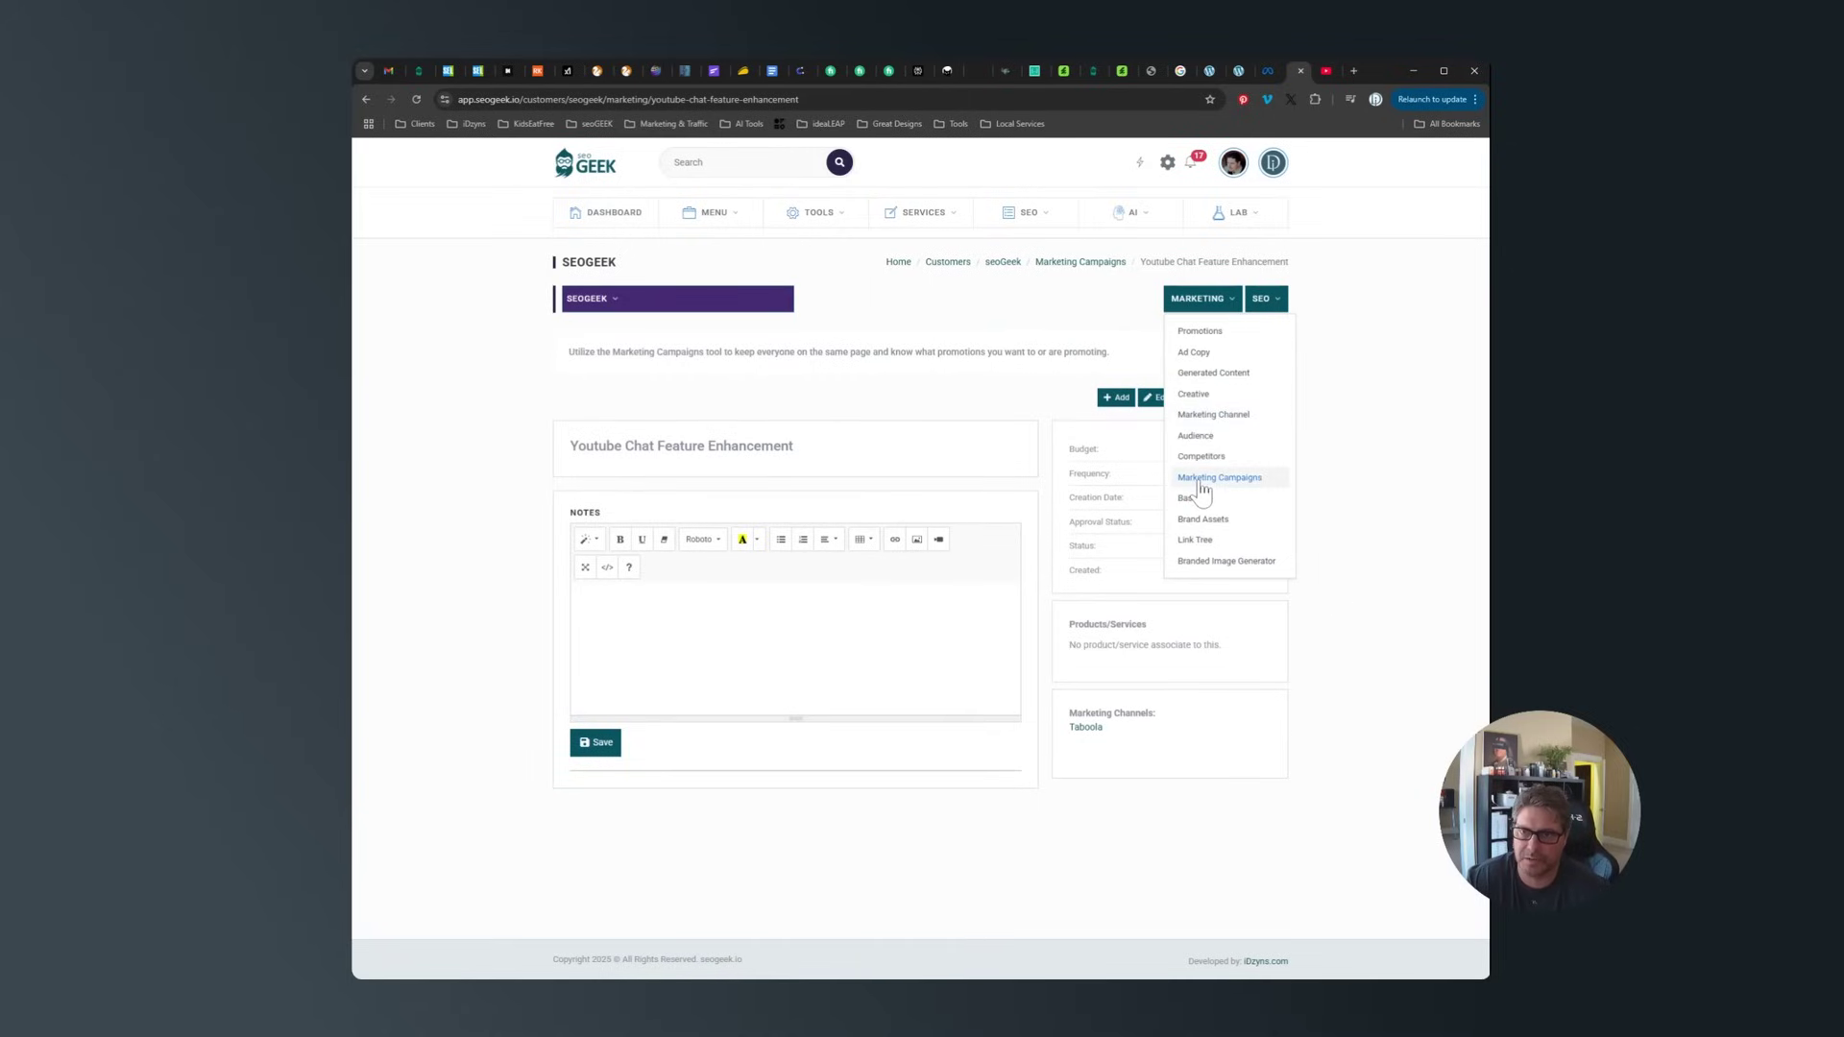
Go to Marketing Channels and check that Taboola shows one campaign with a $99.00 budget.
click(1202, 417)
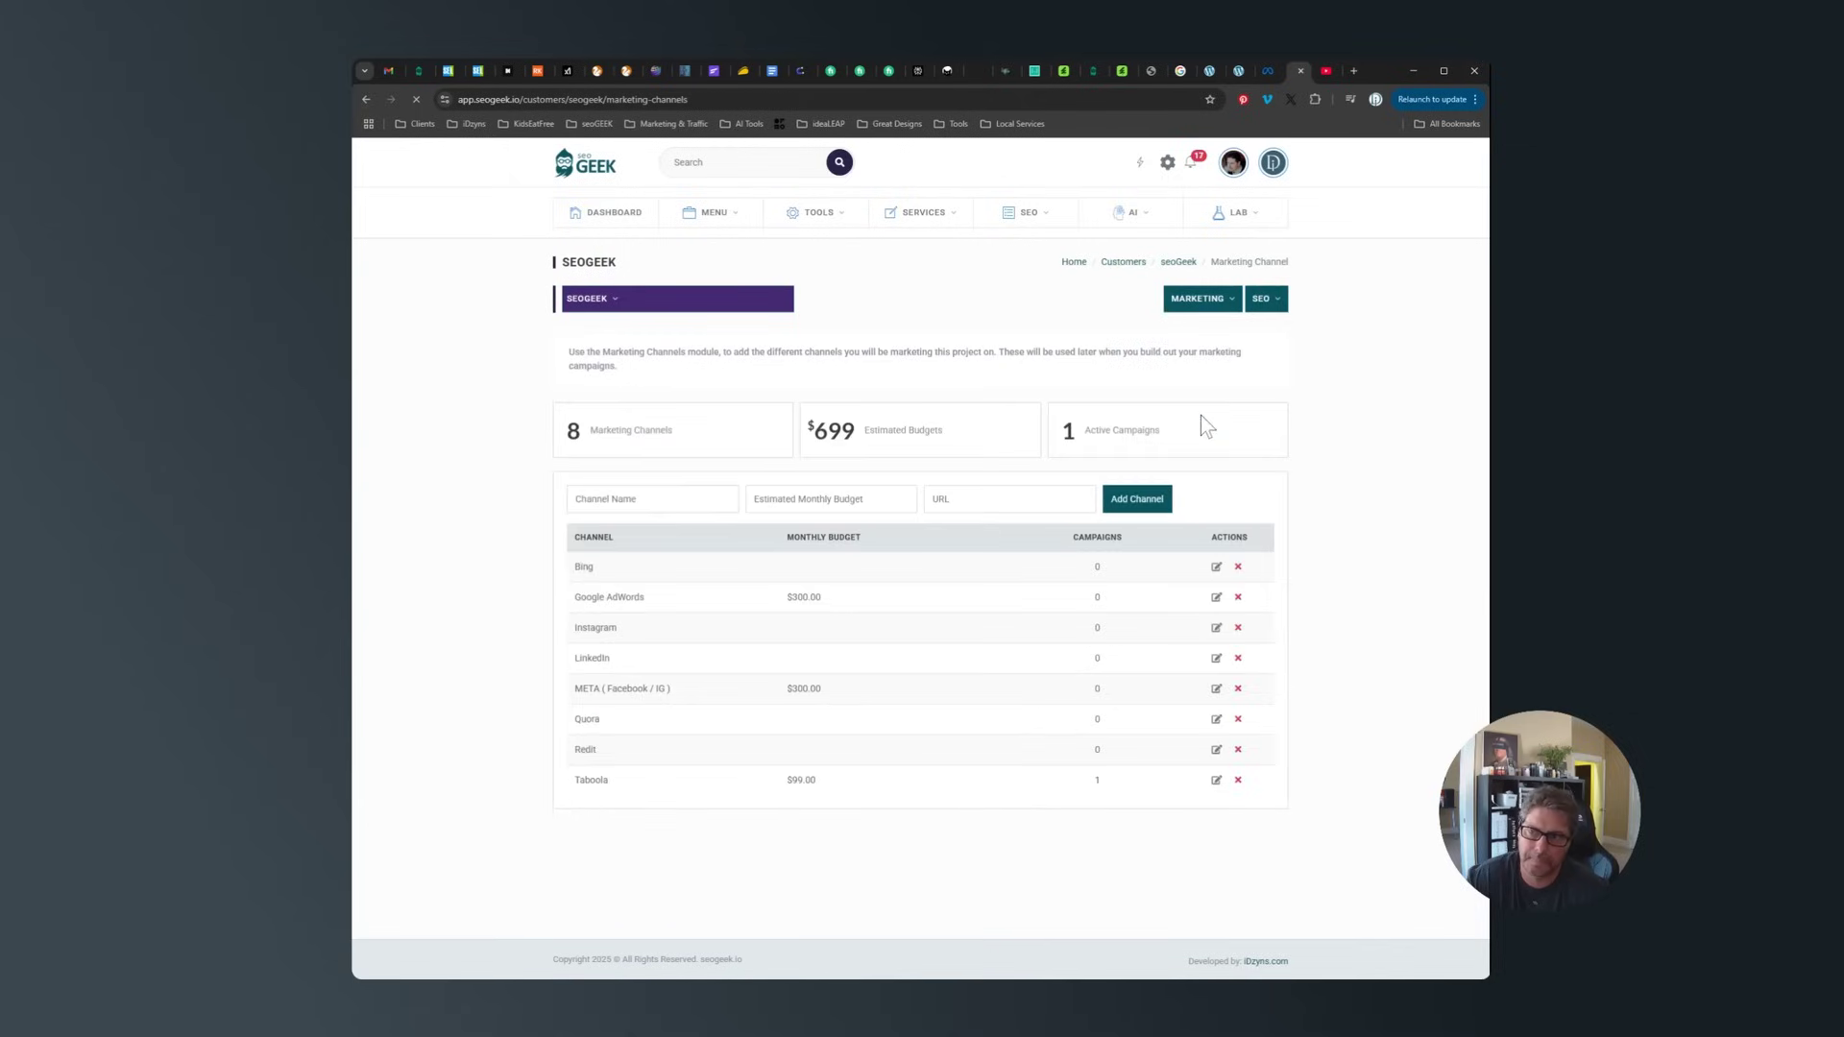
double_click(1097, 781)
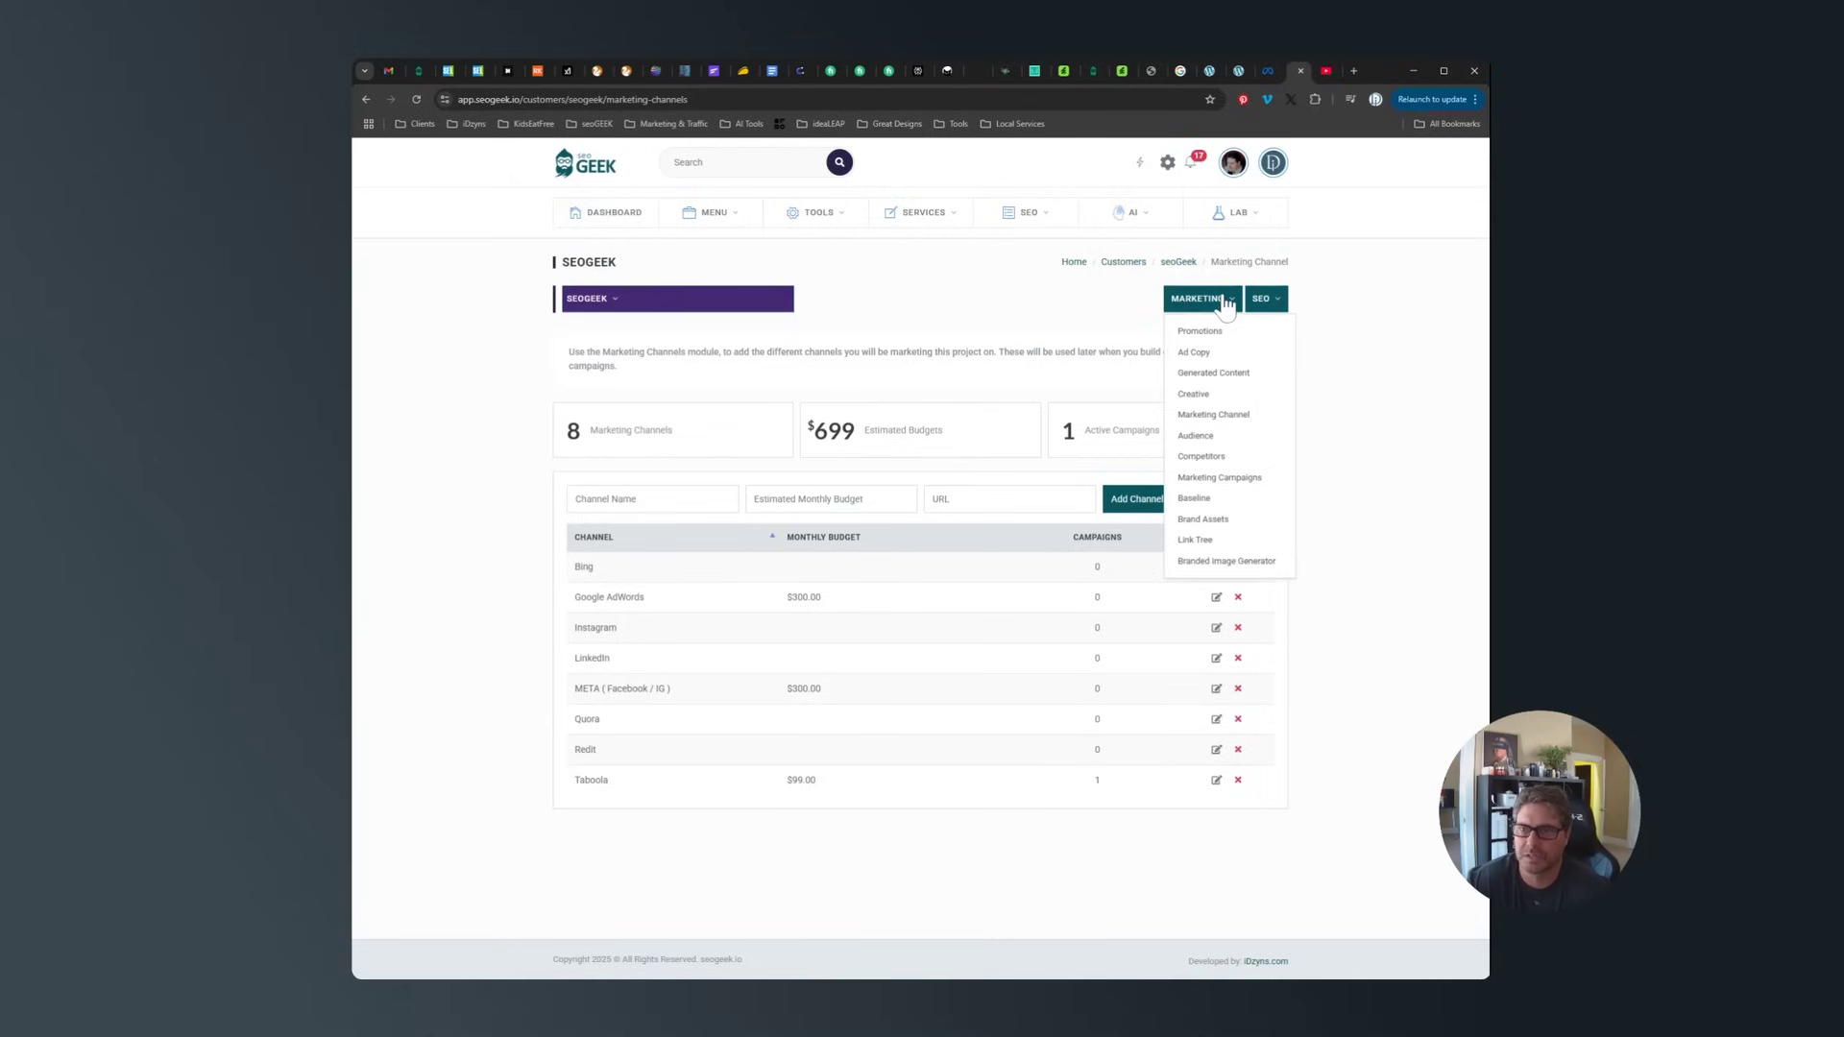
mouse_move(1200, 298)
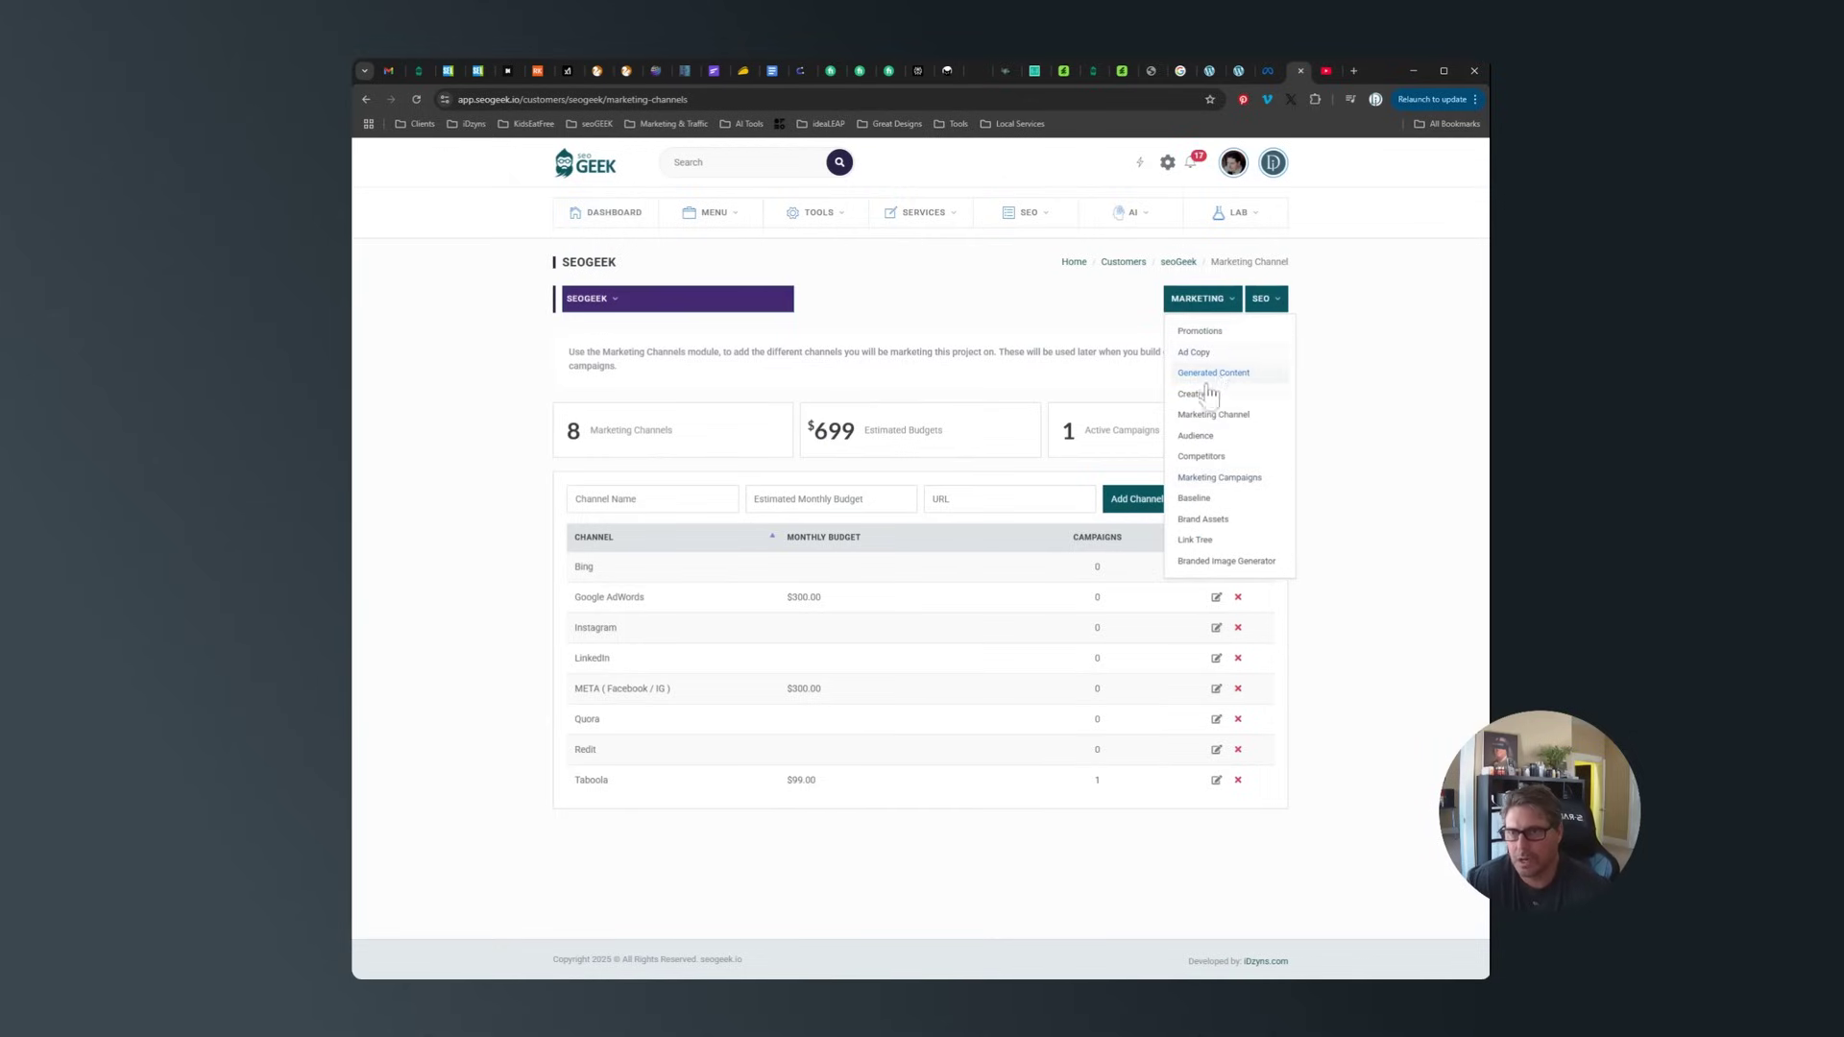
click(1194, 436)
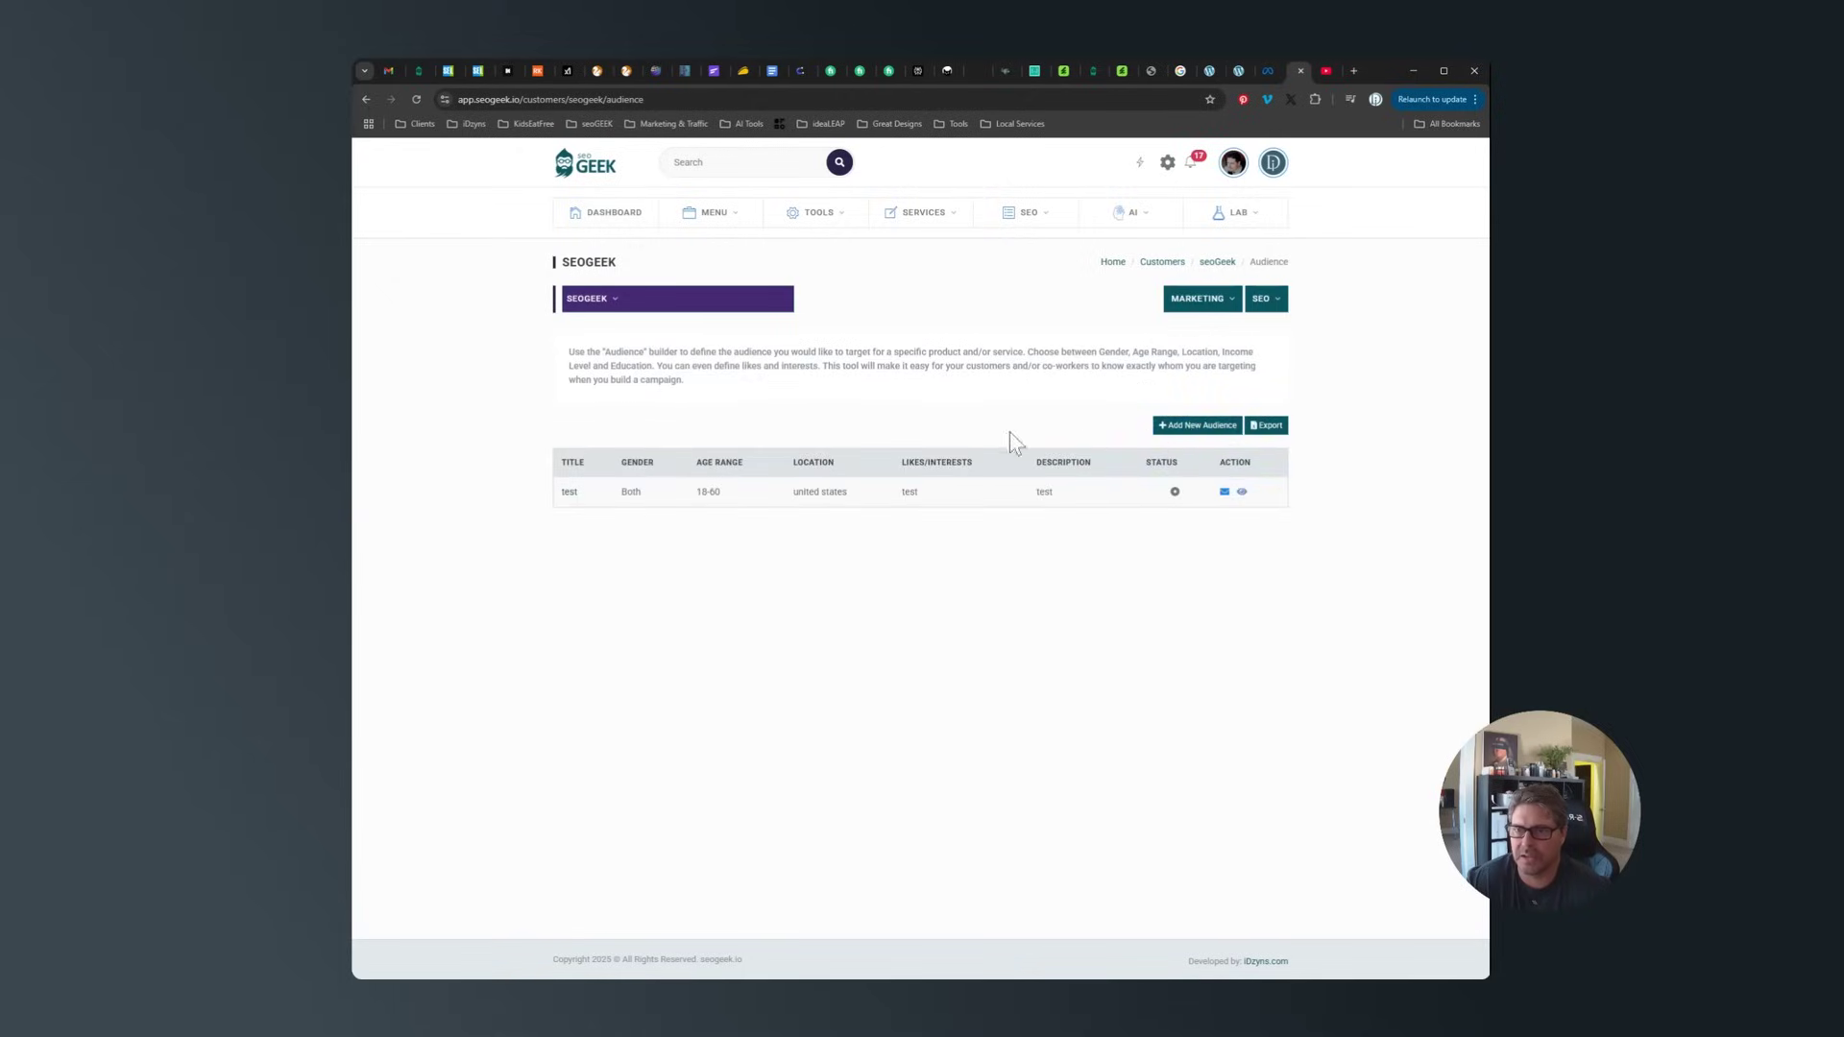
click(1193, 427)
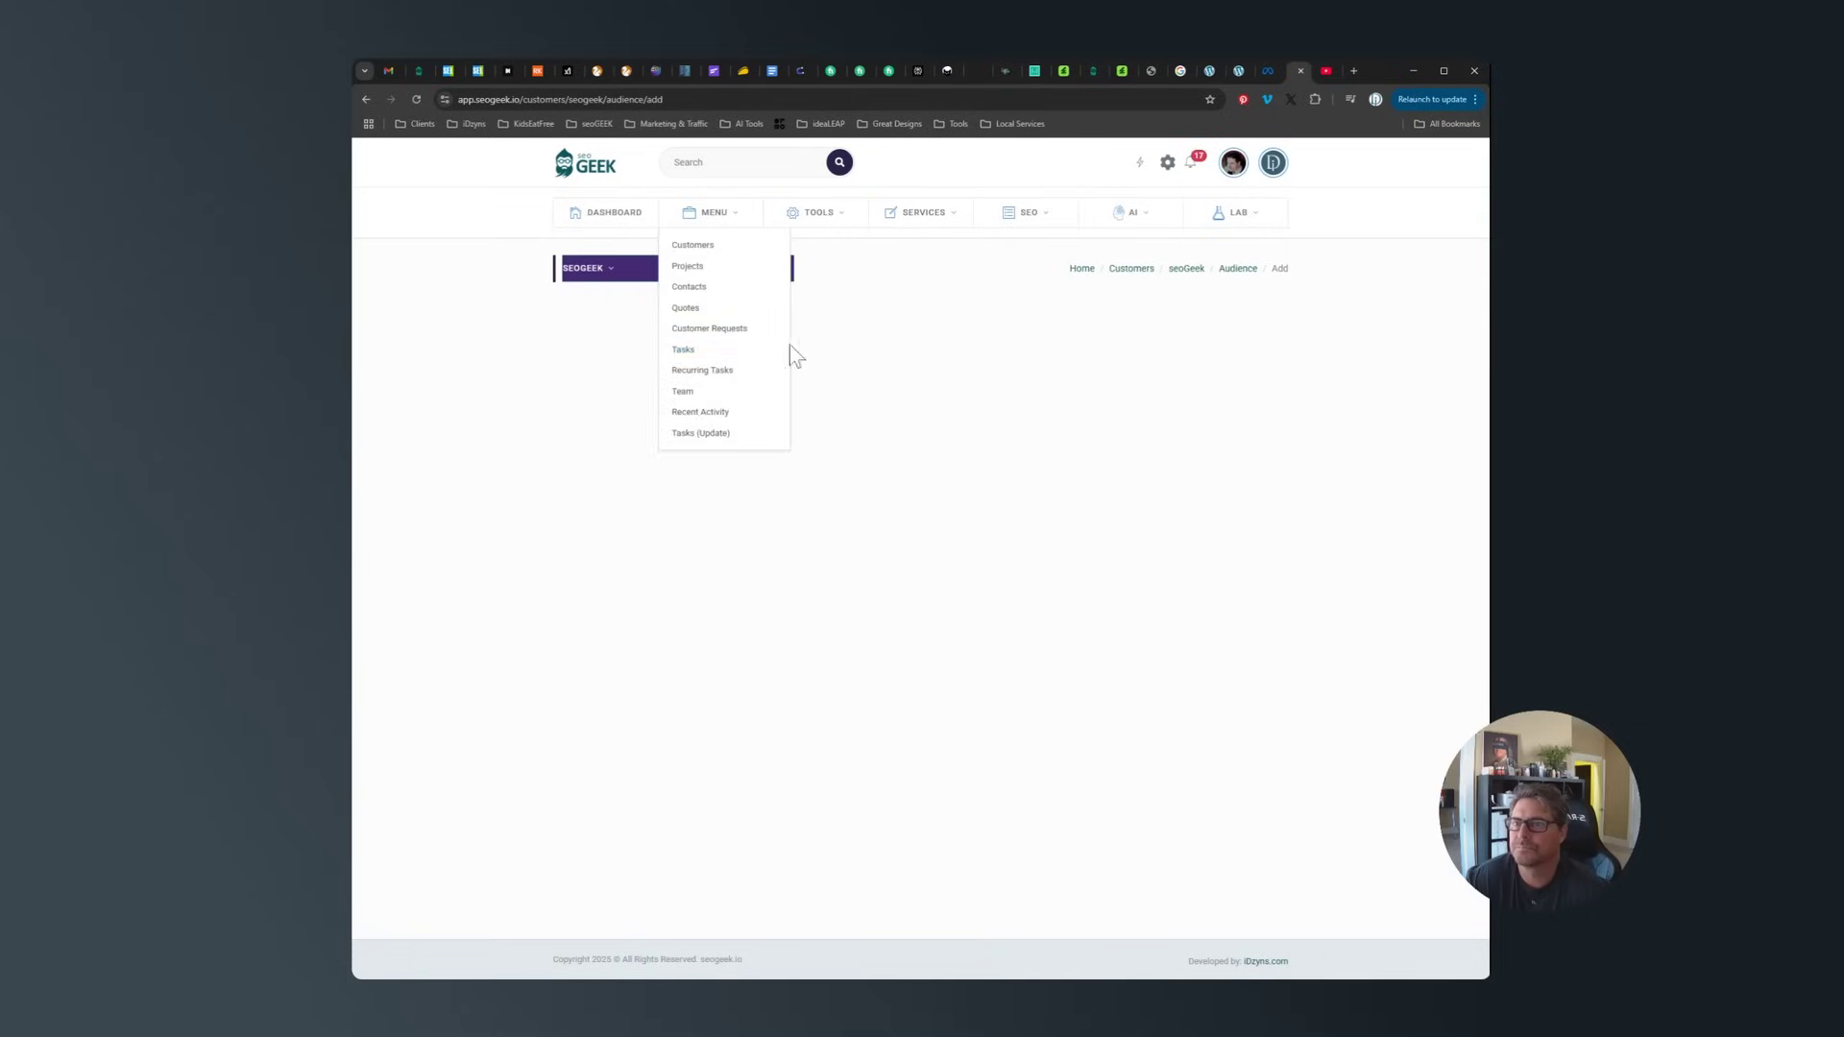
click(1323, 71)
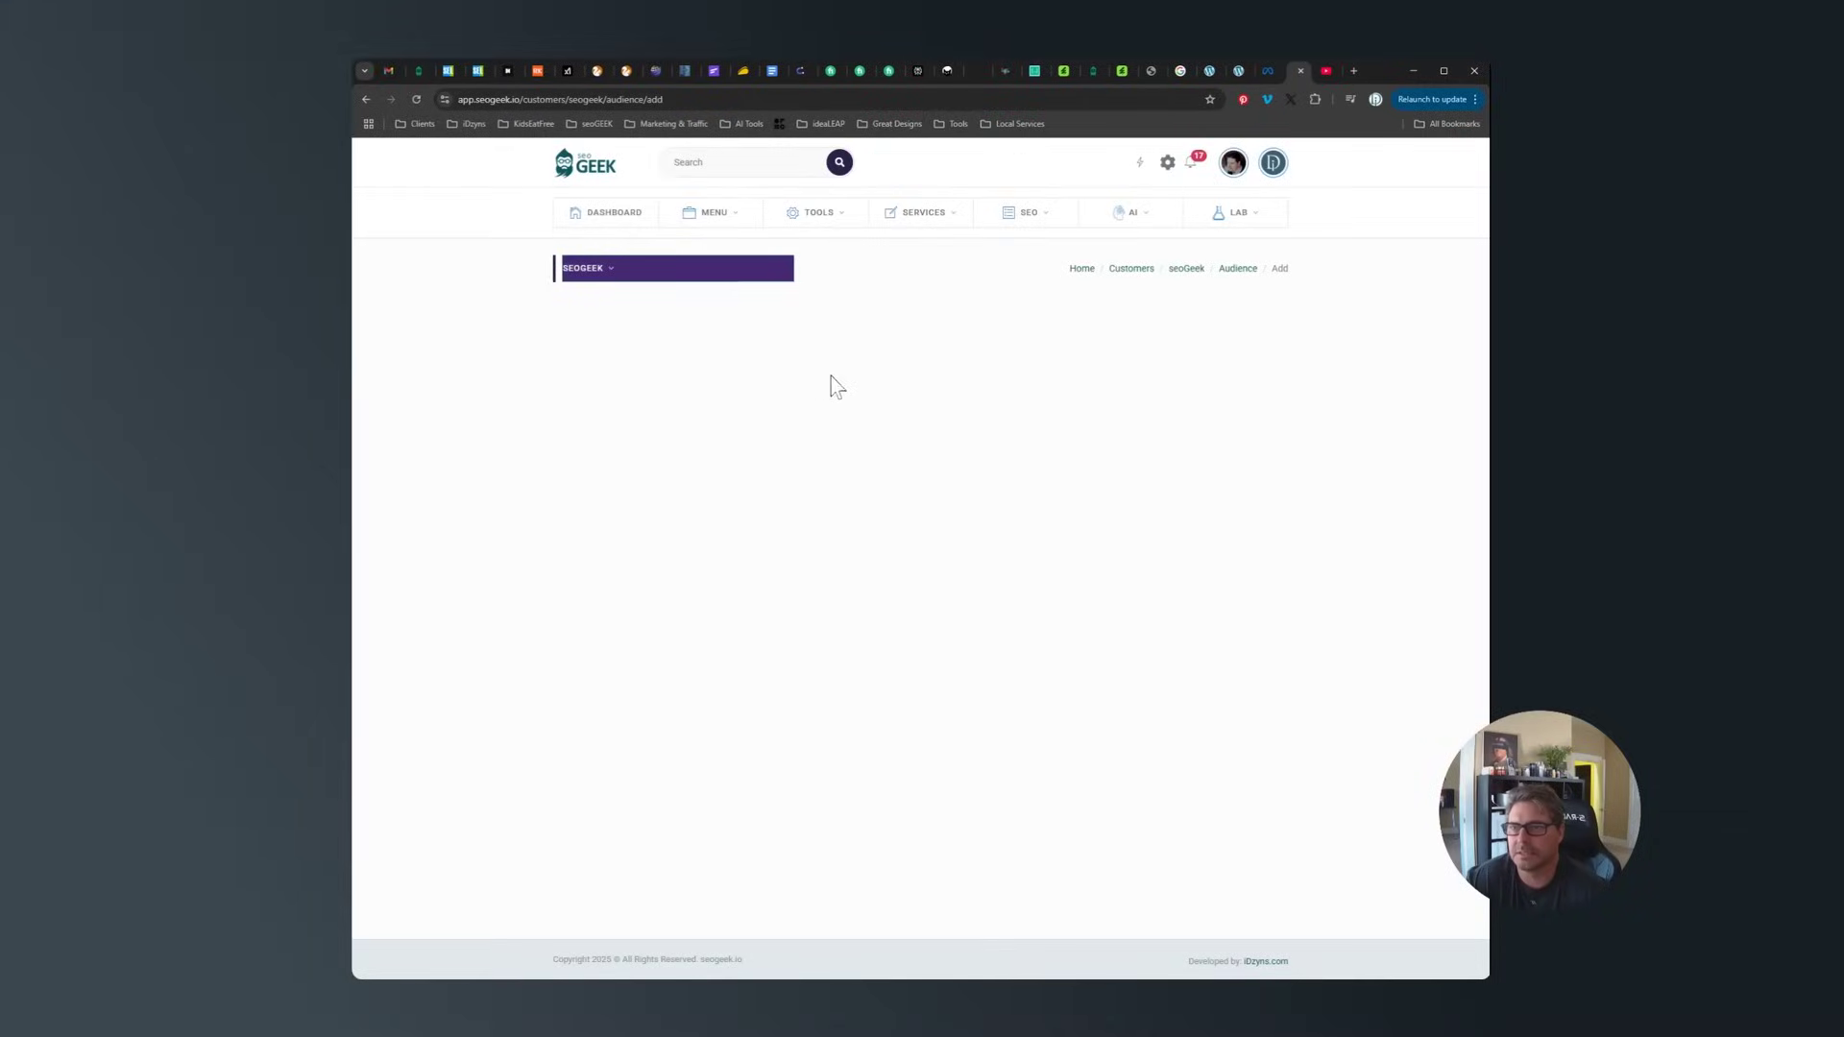
click(367, 98)
mouse_move(1200, 298)
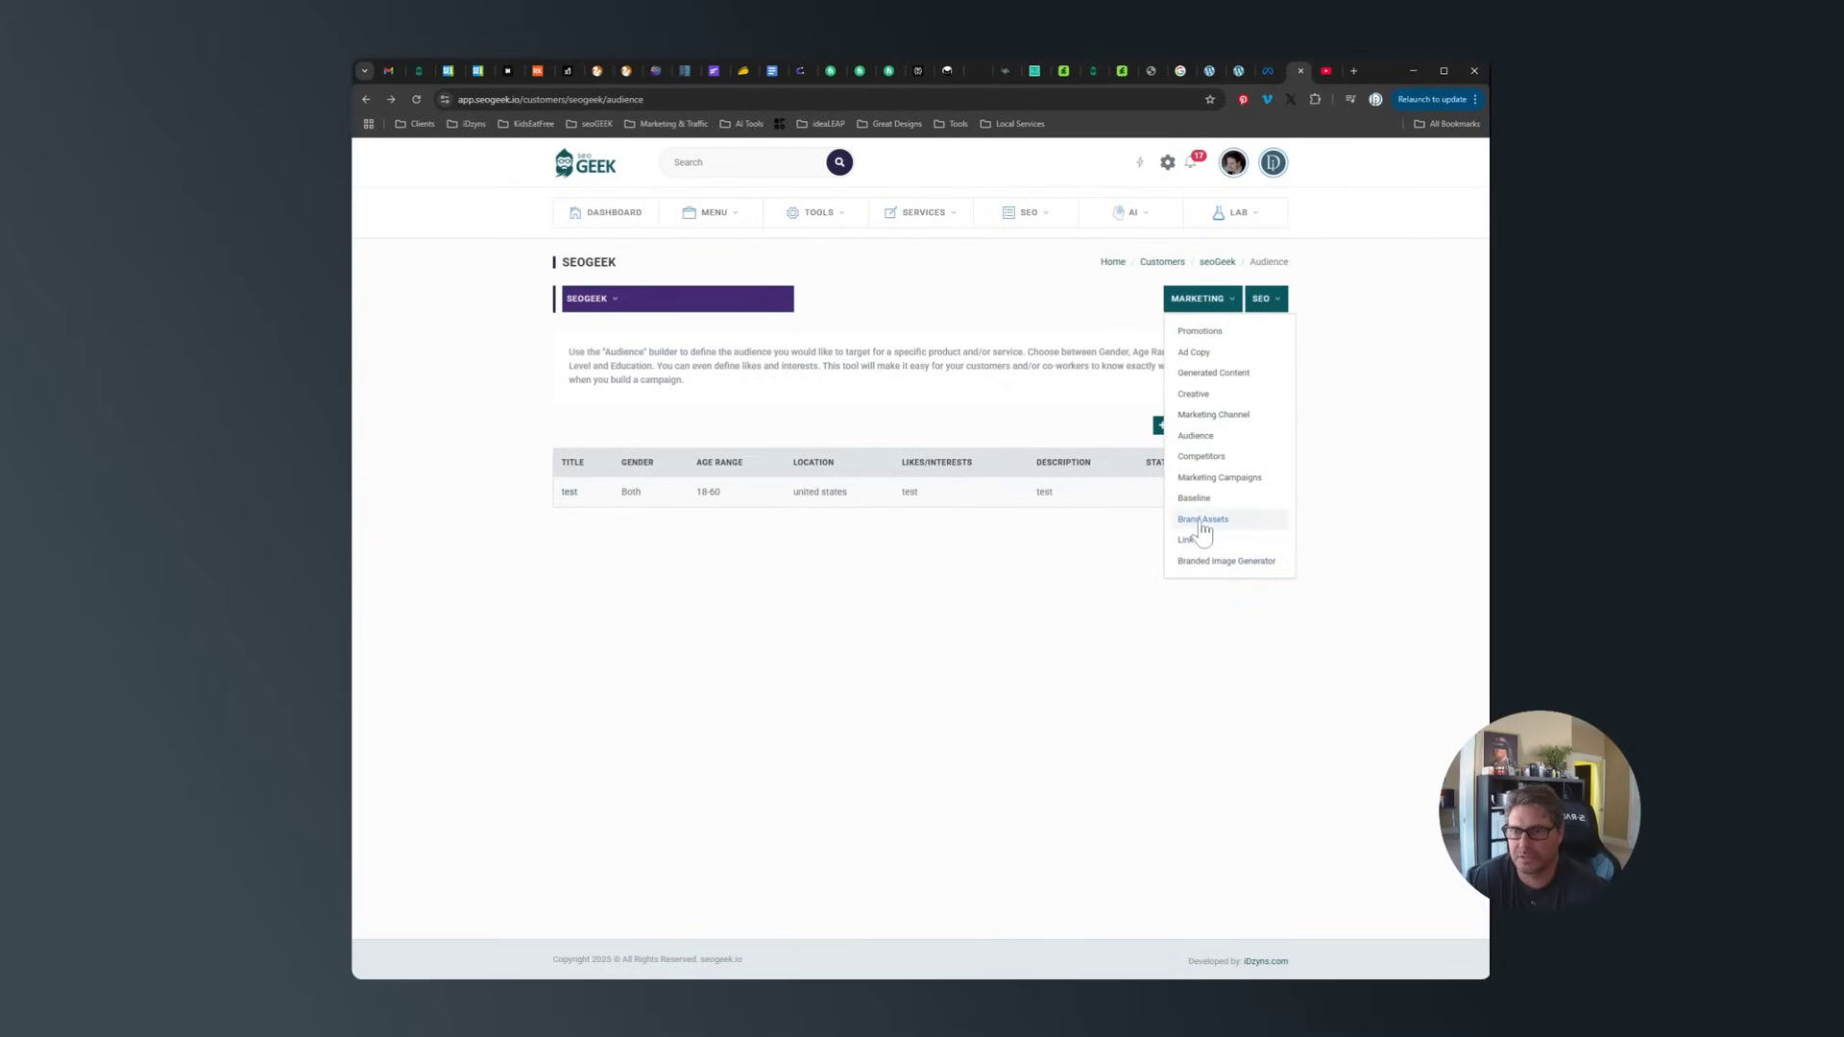
click(1194, 438)
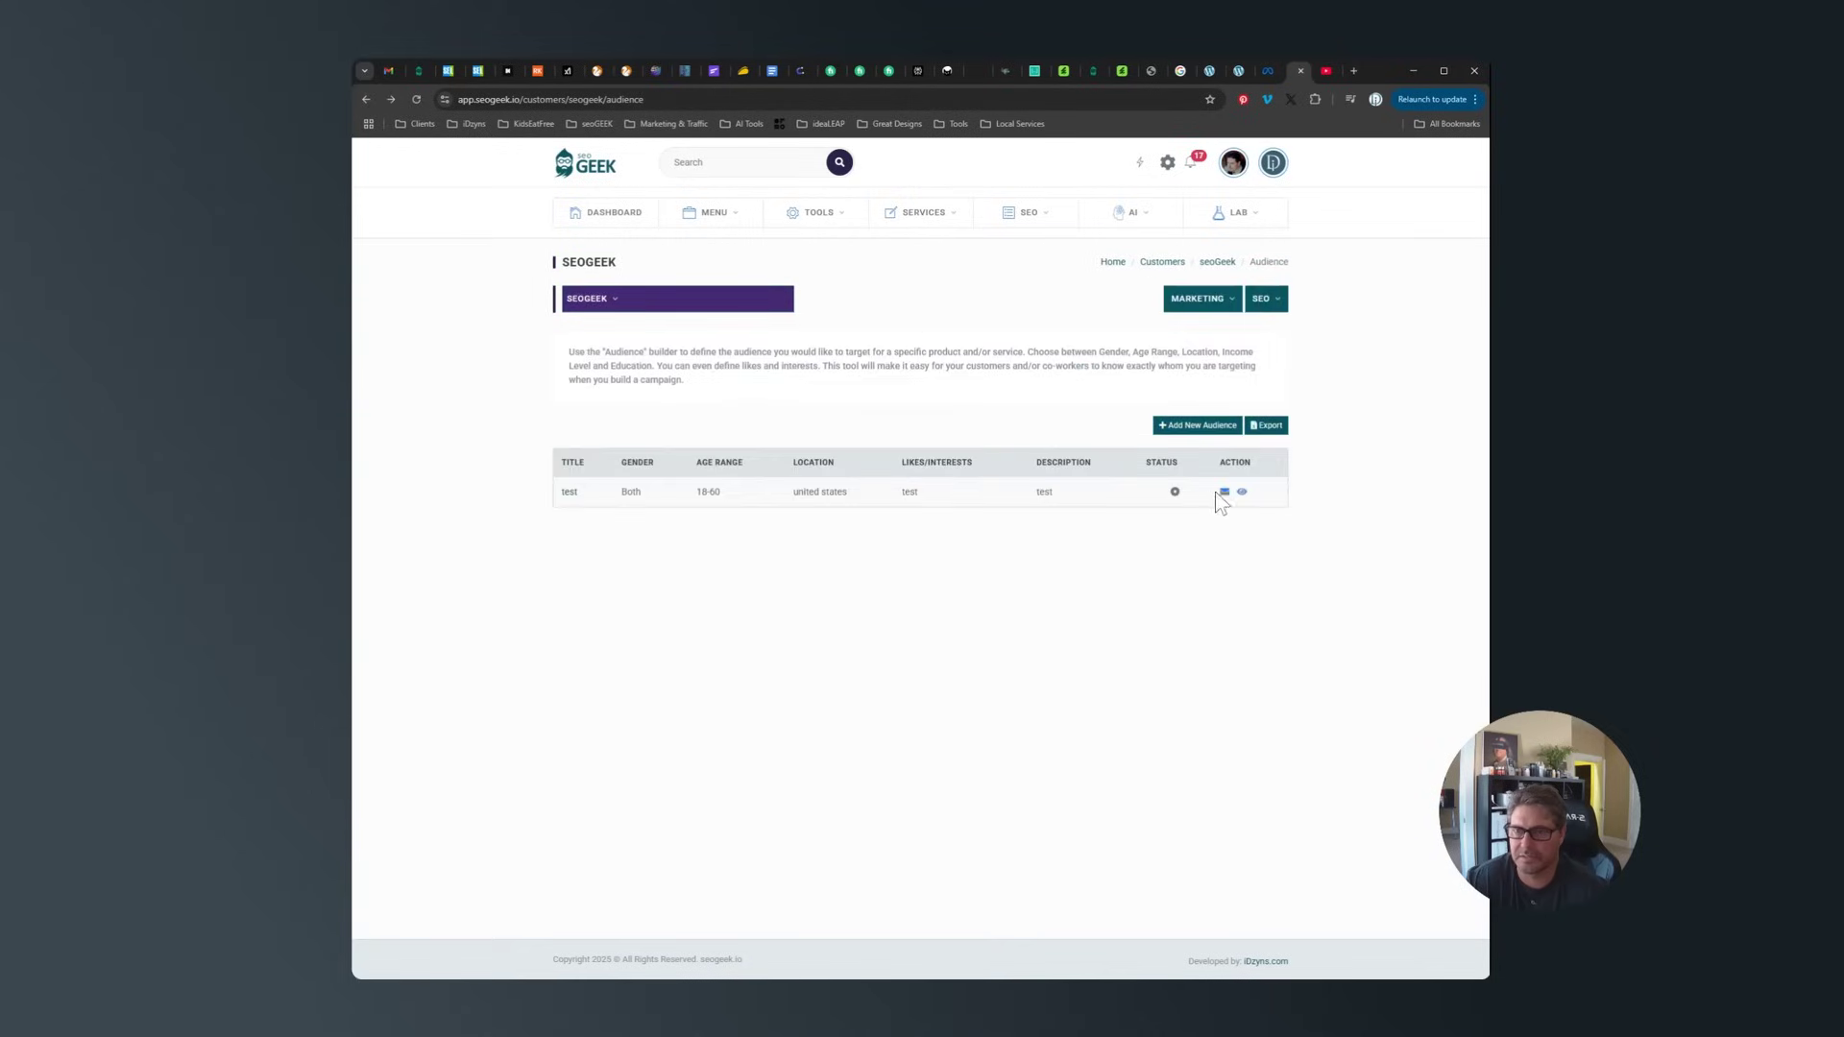
click(1242, 495)
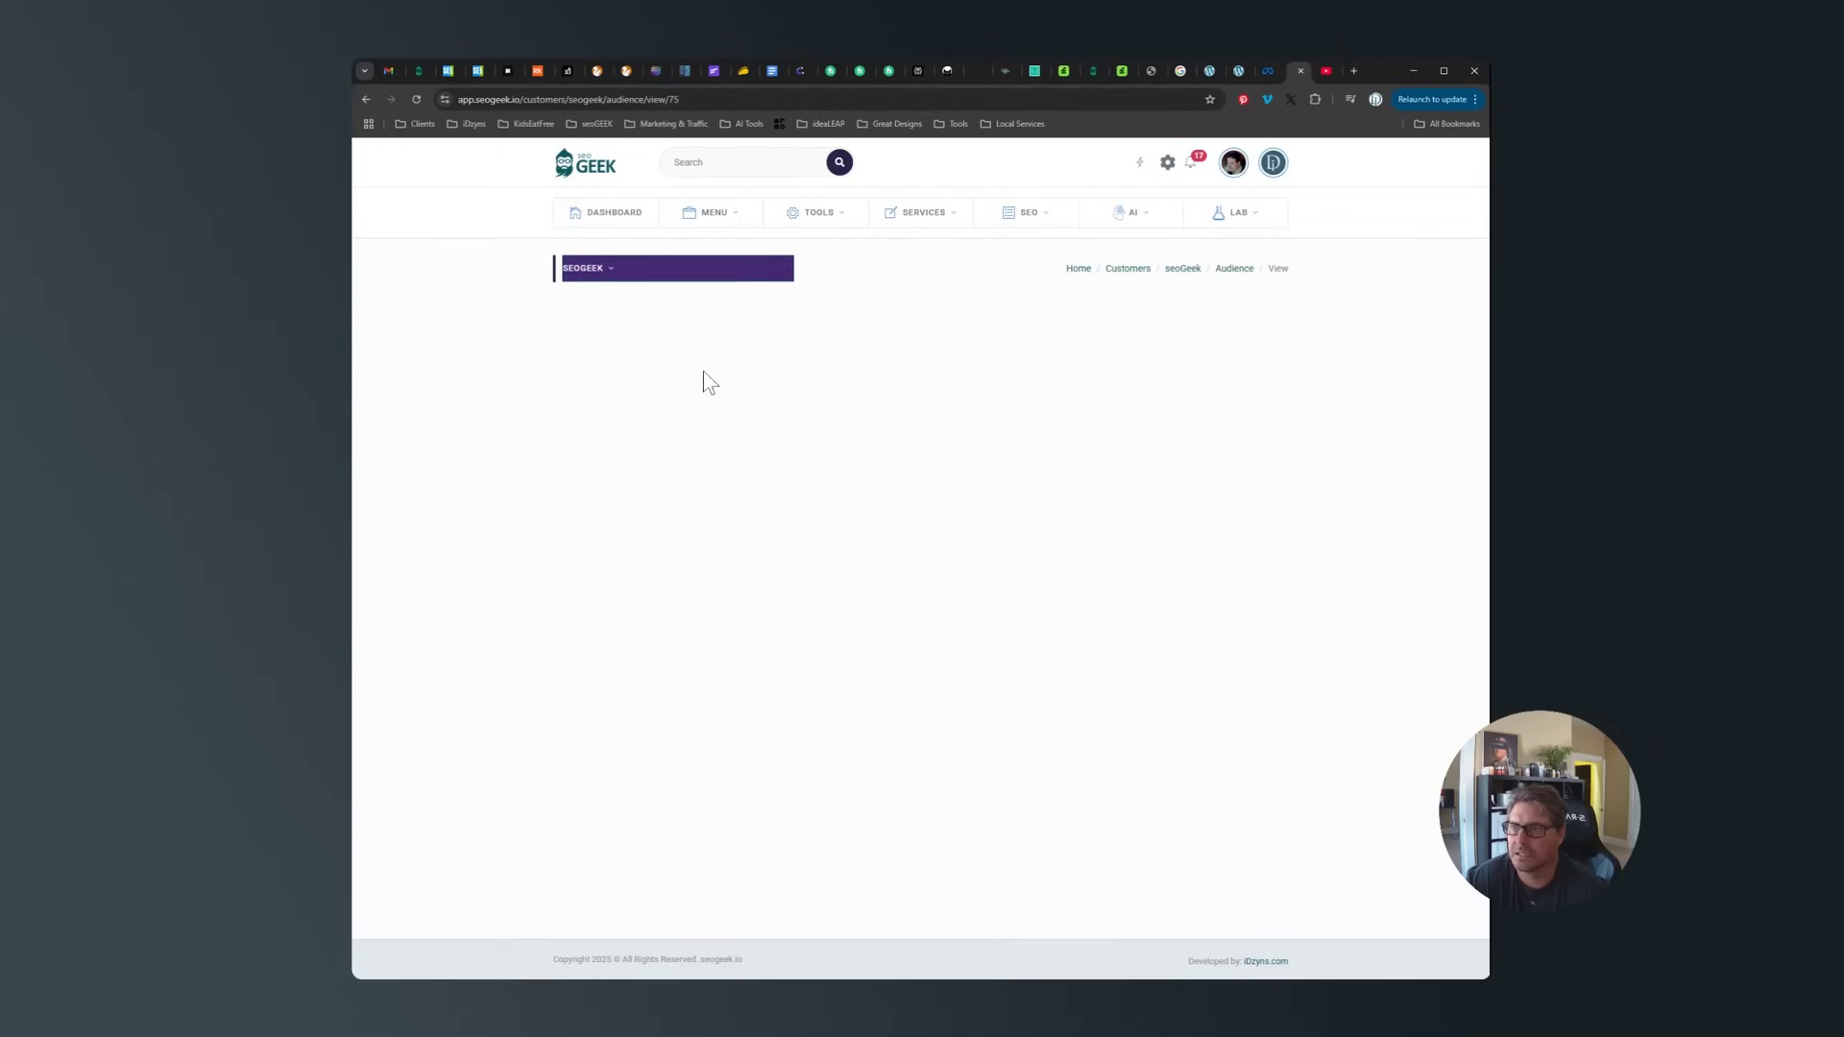
click(367, 100)
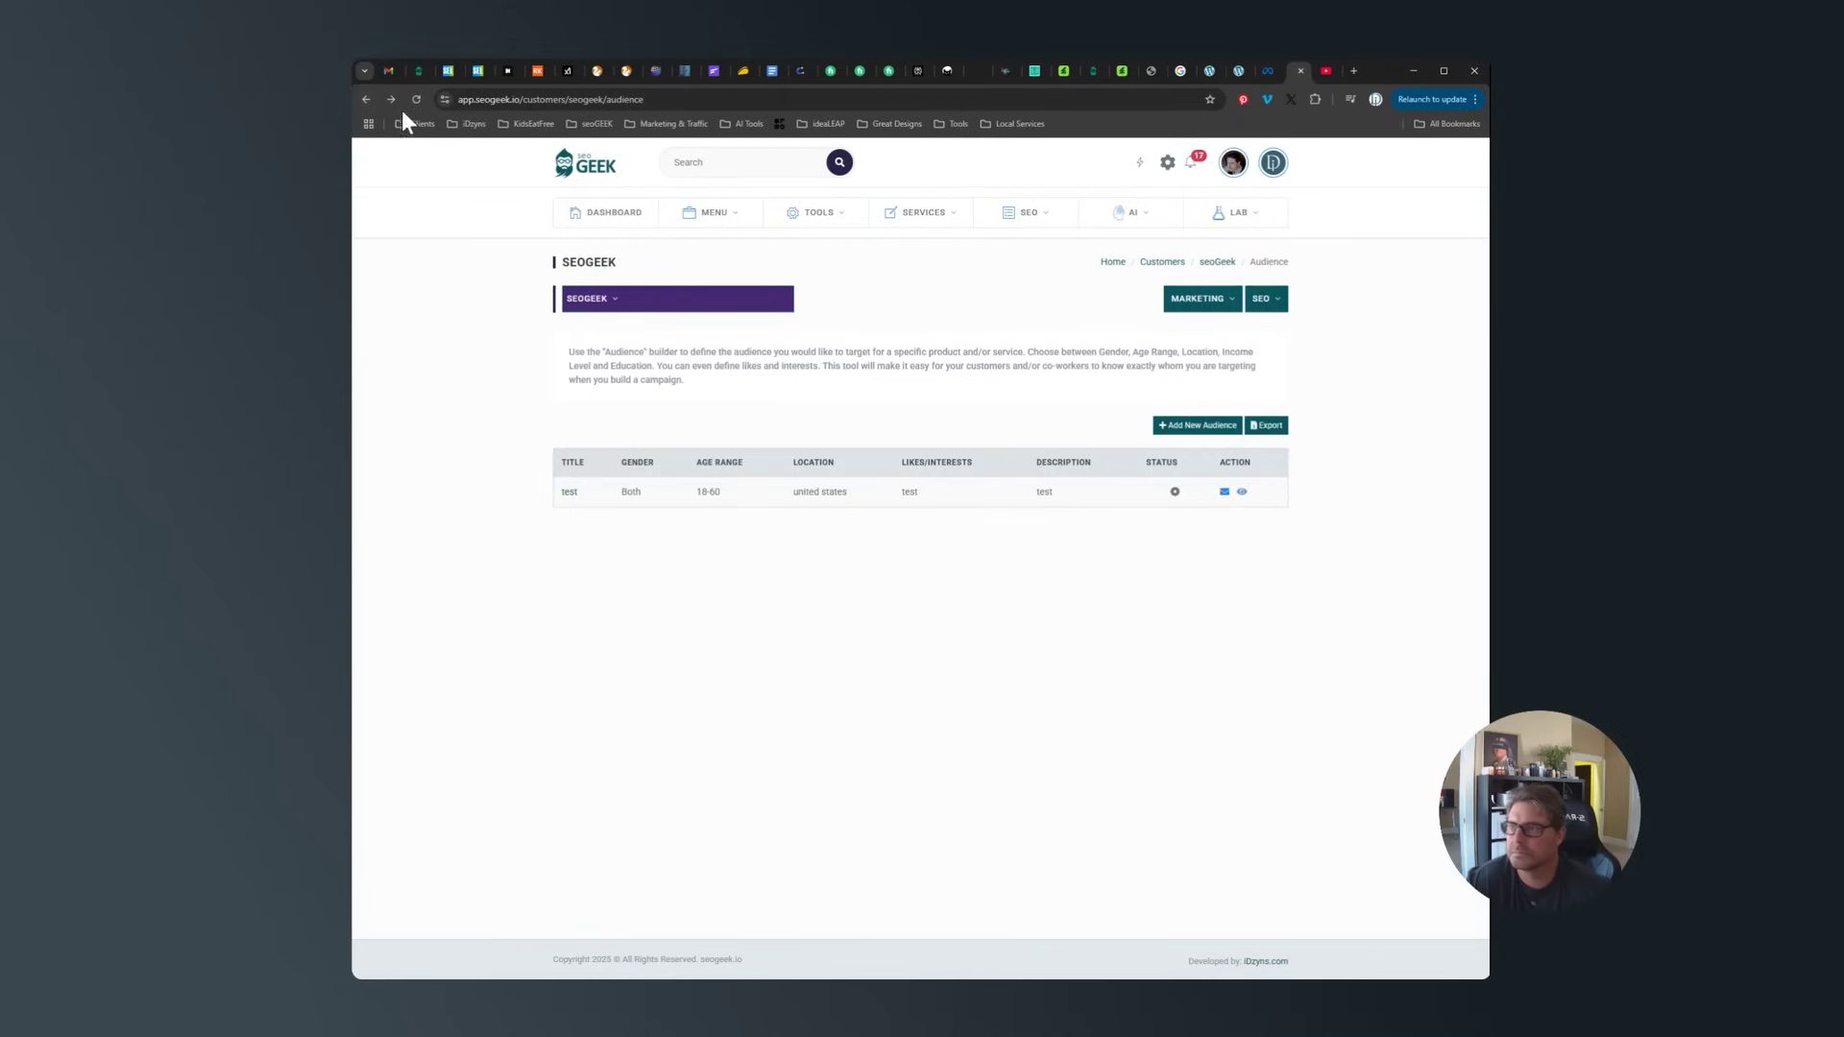
click(367, 100)
click(1218, 308)
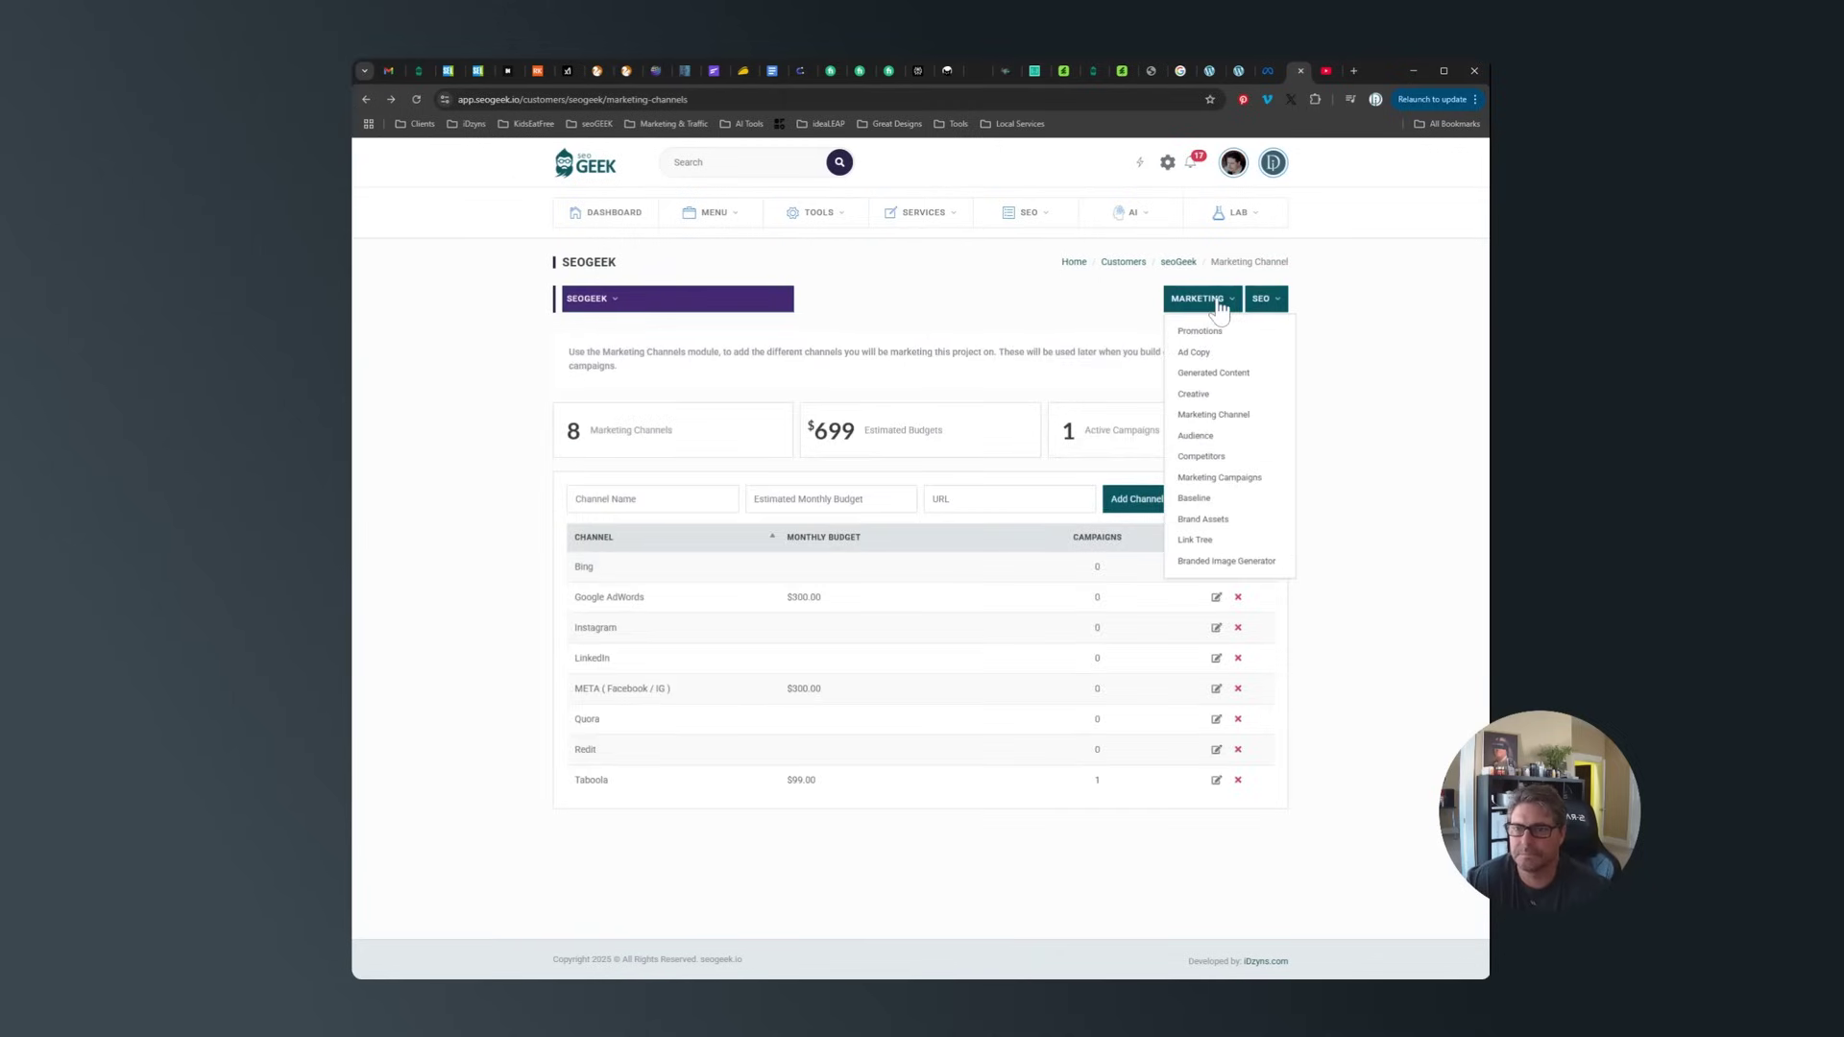
click(1219, 308)
click(1207, 303)
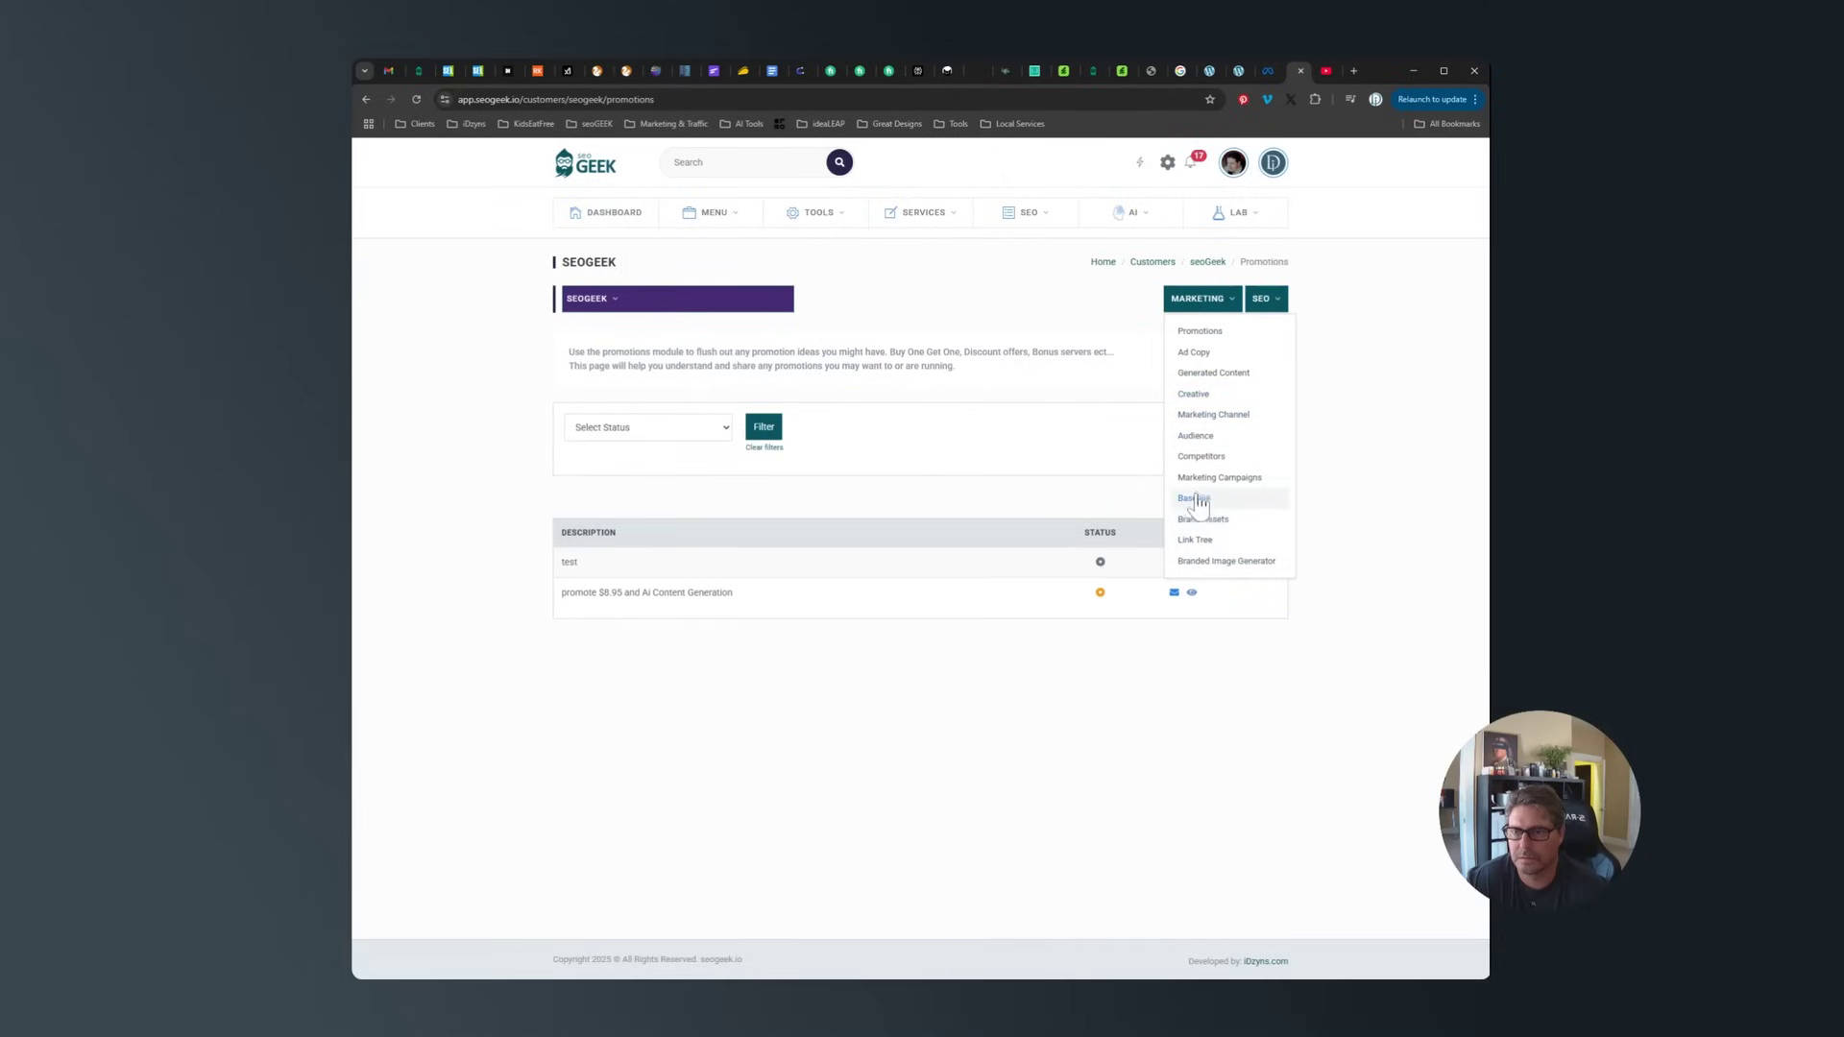
click(1372, 418)
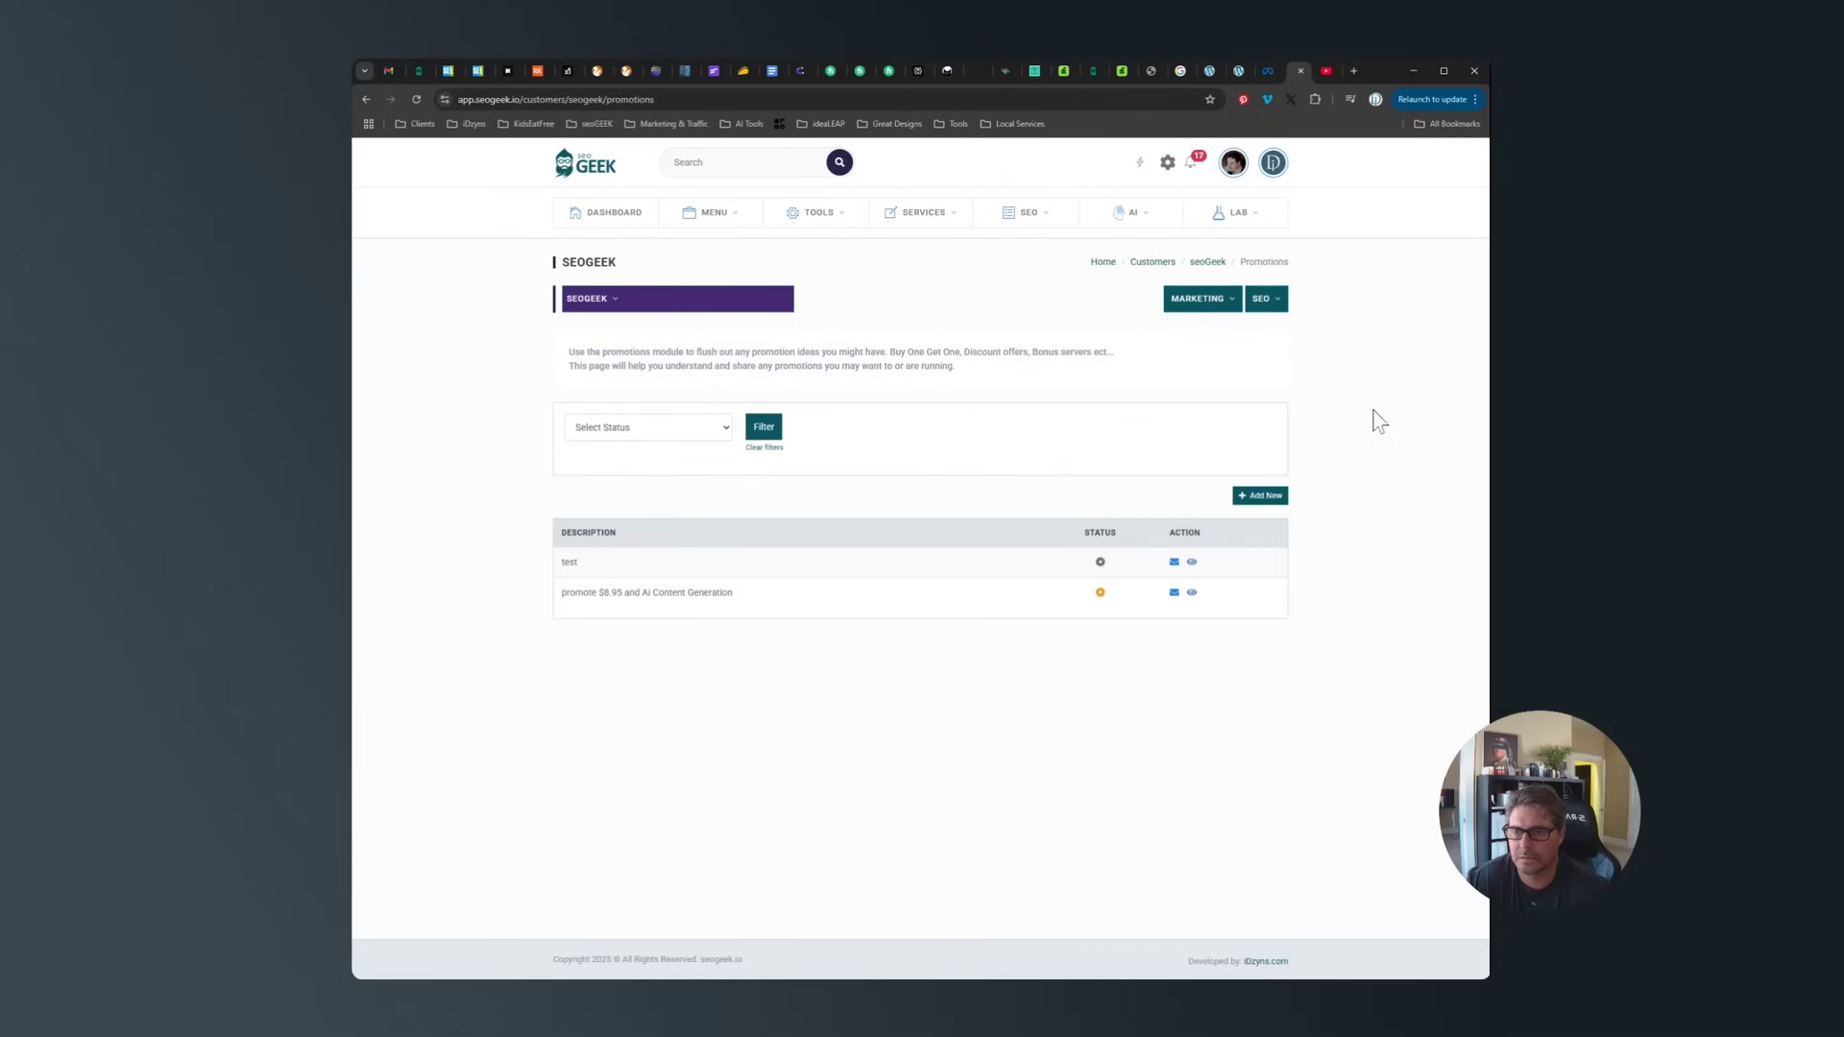
click(1173, 298)
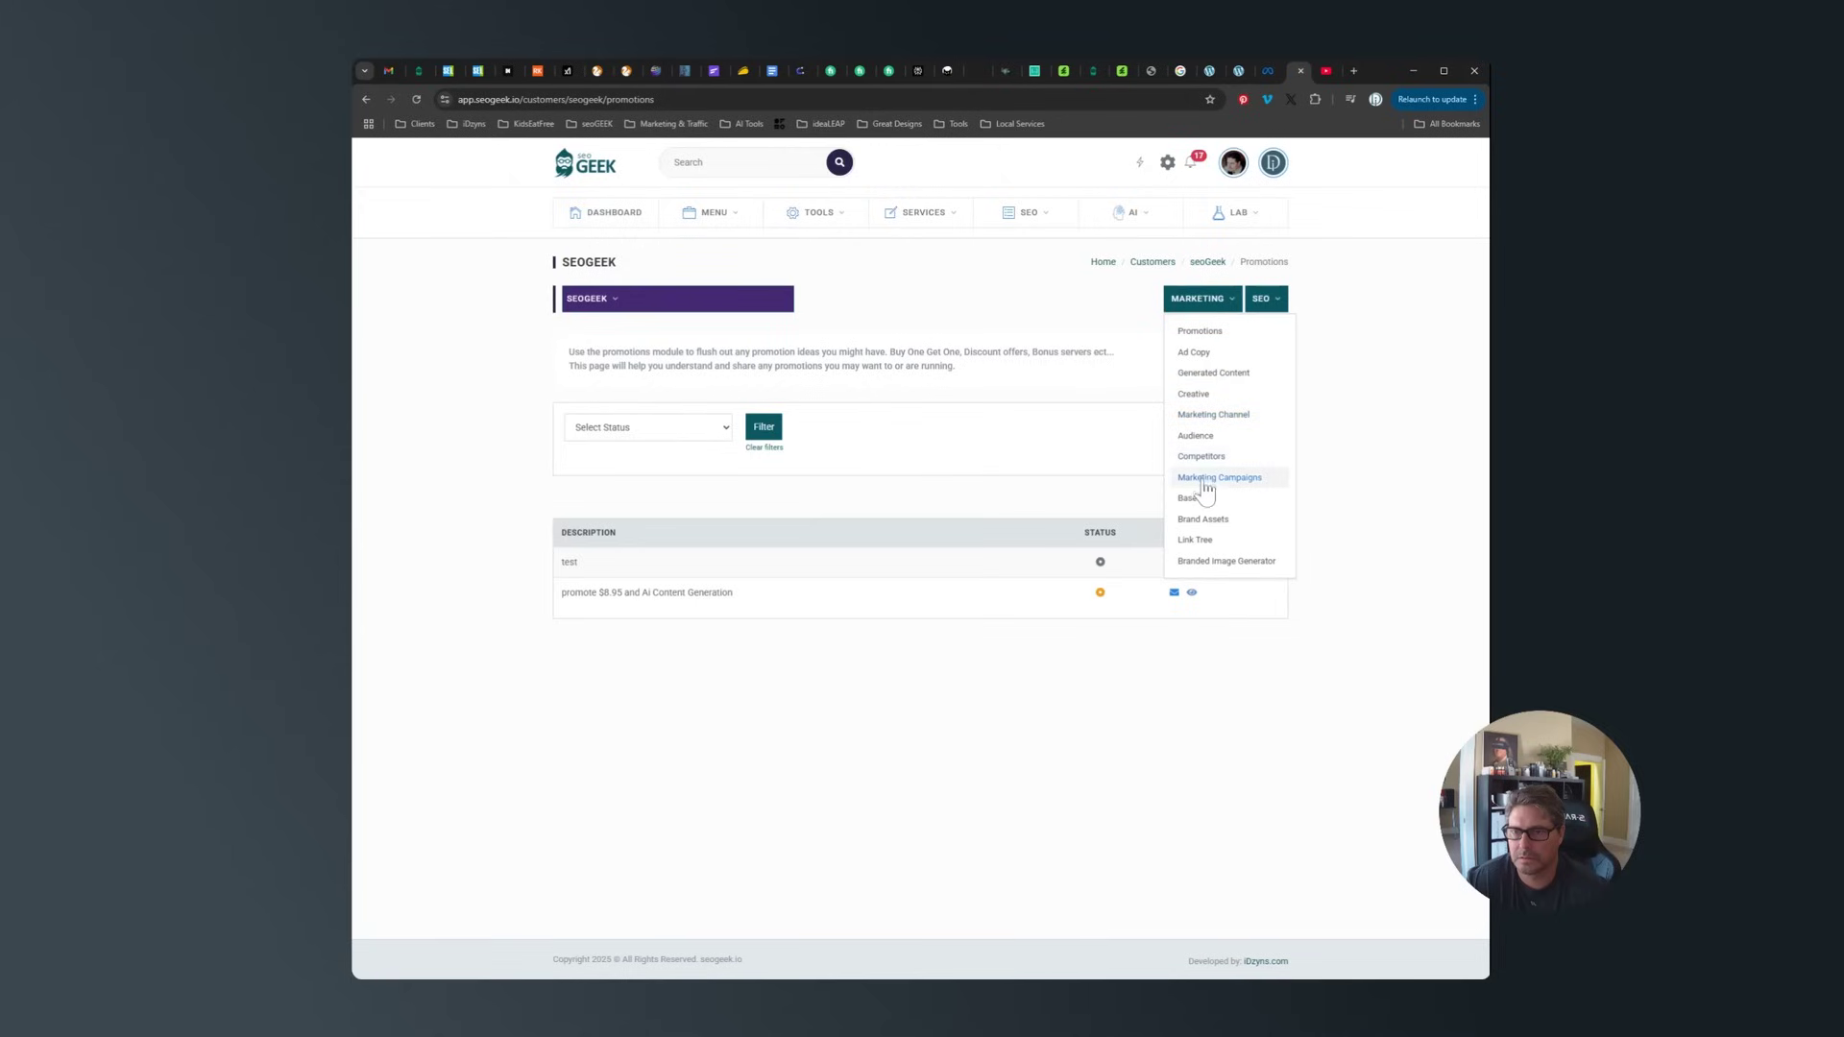
click(1208, 416)
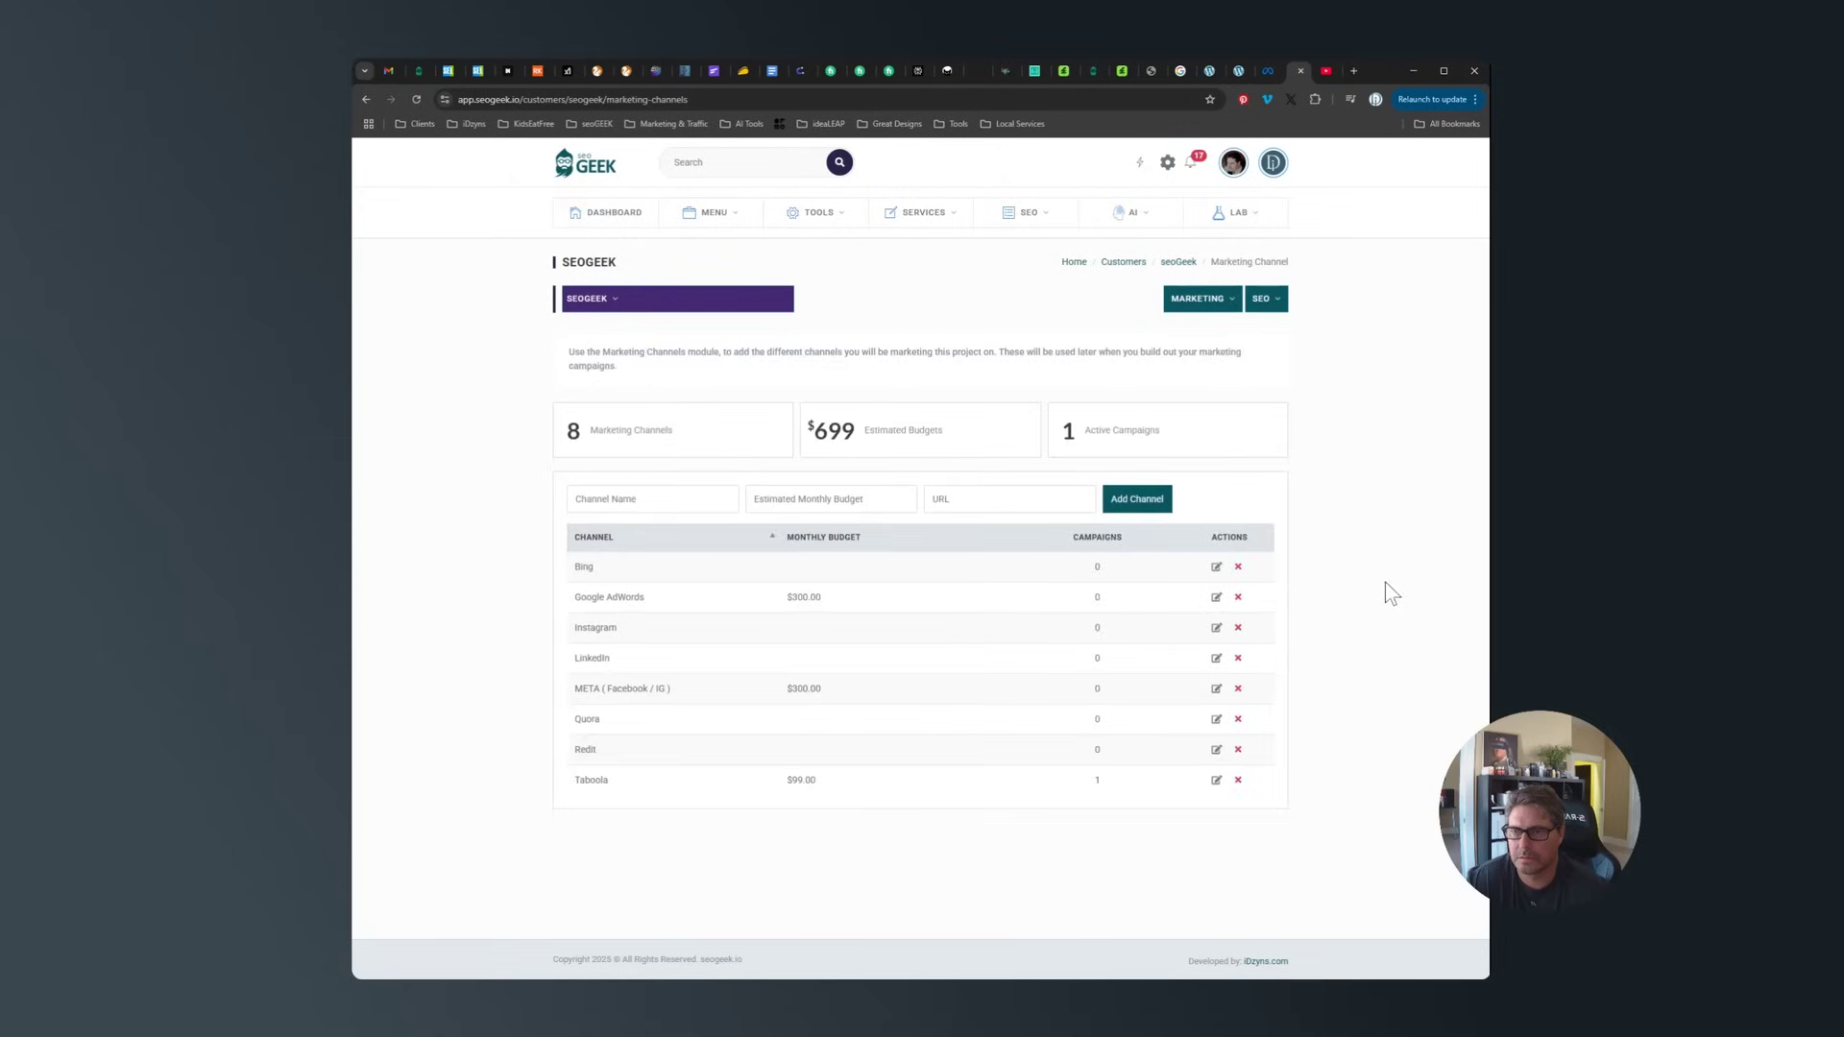